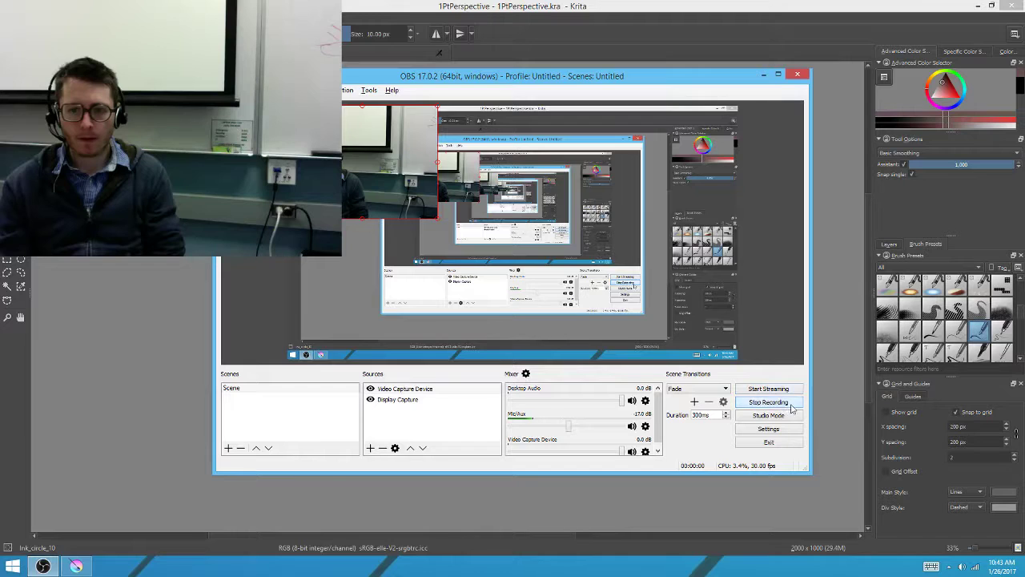
Turn off assistant snapping and handwrite the label PVP just above the horizon line at the vanishing point
click(827, 378)
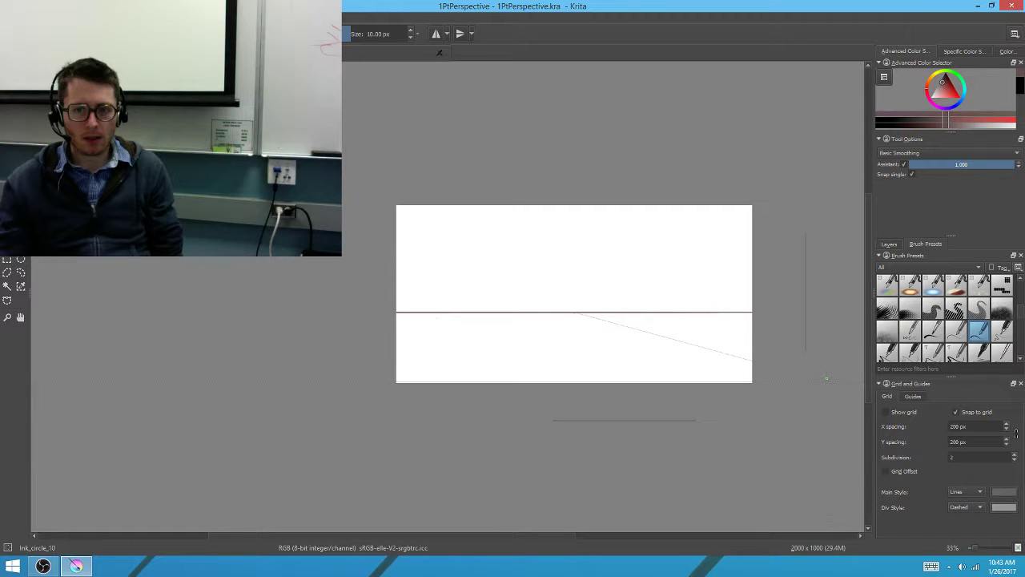
click(538, 280)
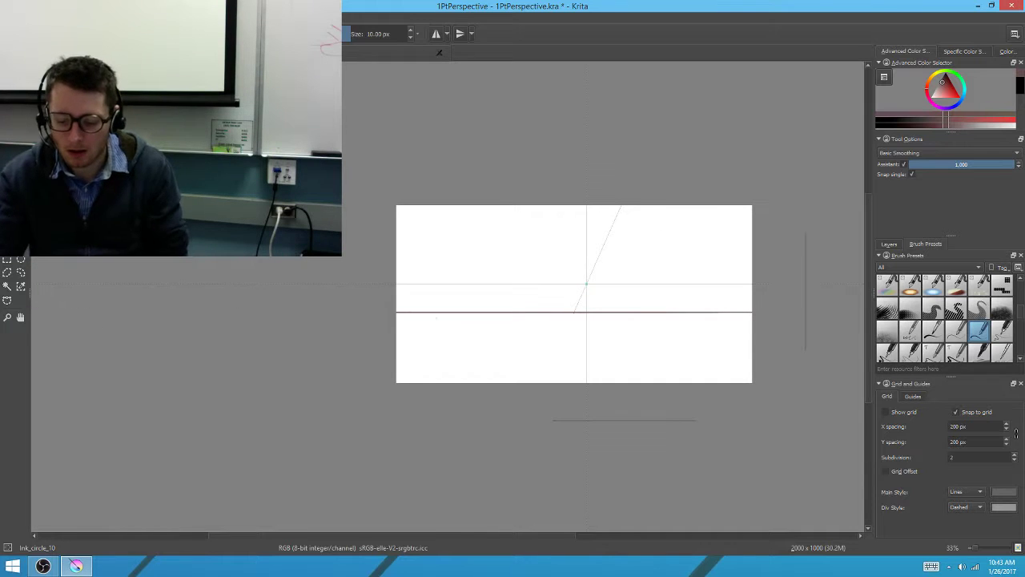
key(ctrl+shift+l)
scroll(385, 212, up, 3)
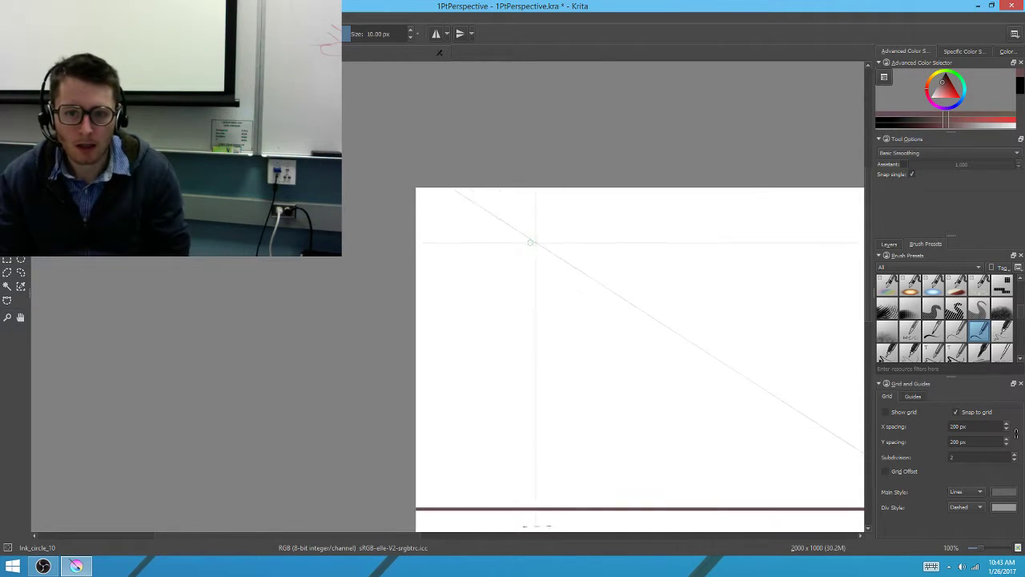
drag(561, 340, 51, 201)
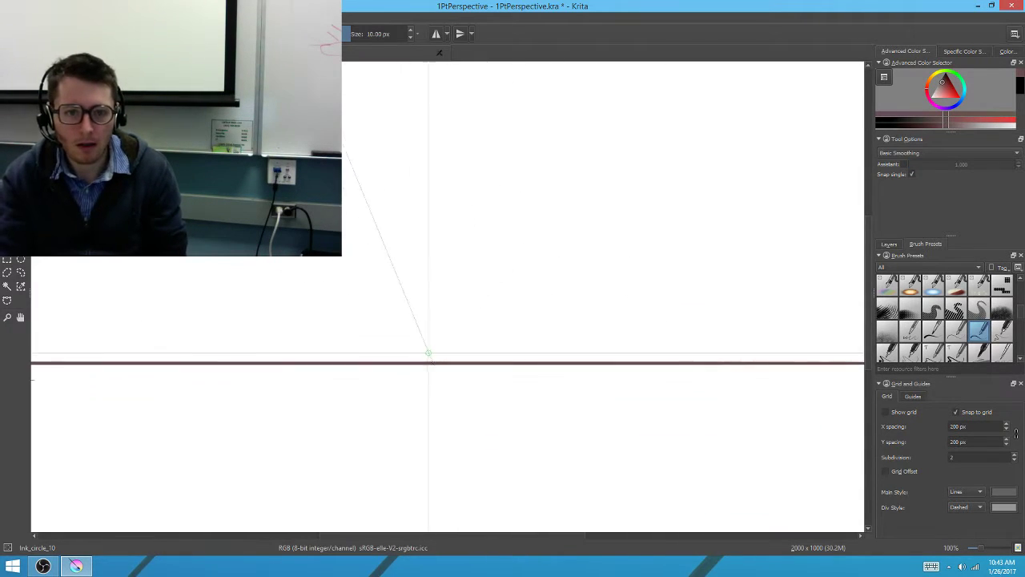
drag(448, 350, 457, 333)
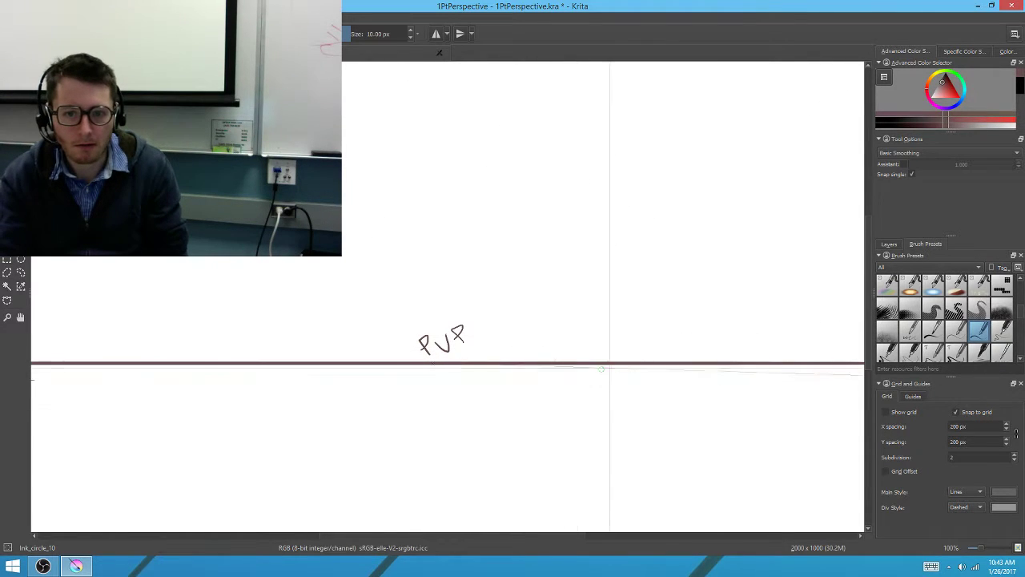
scroll(581, 433, down, 2)
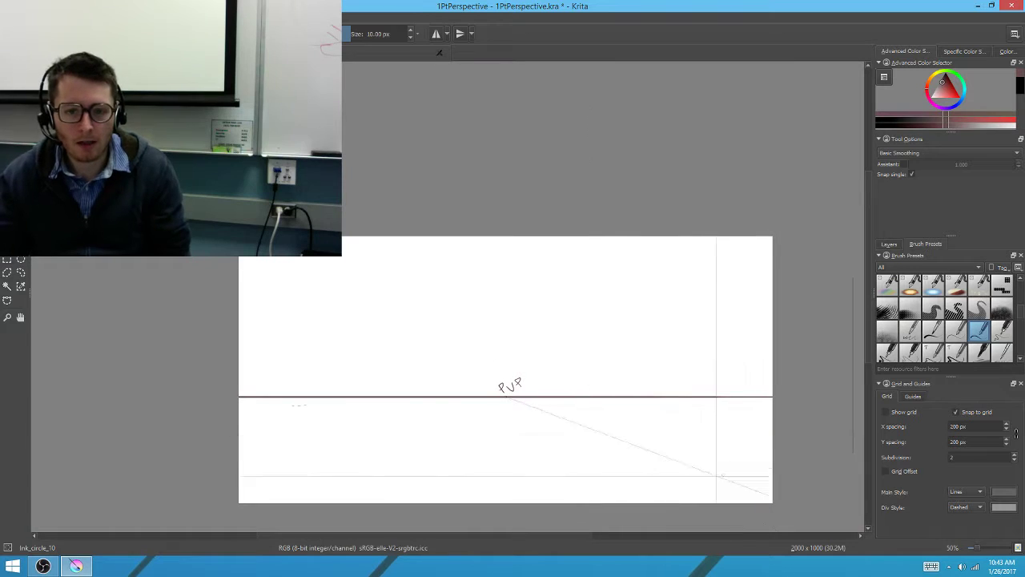
drag(674, 463, 591, 471)
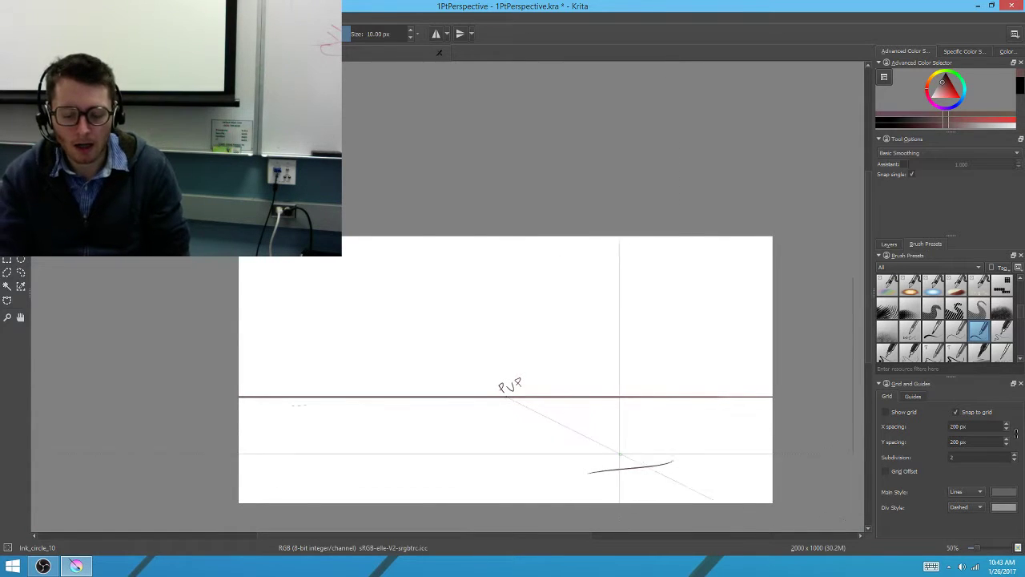
key(ctrl+z)
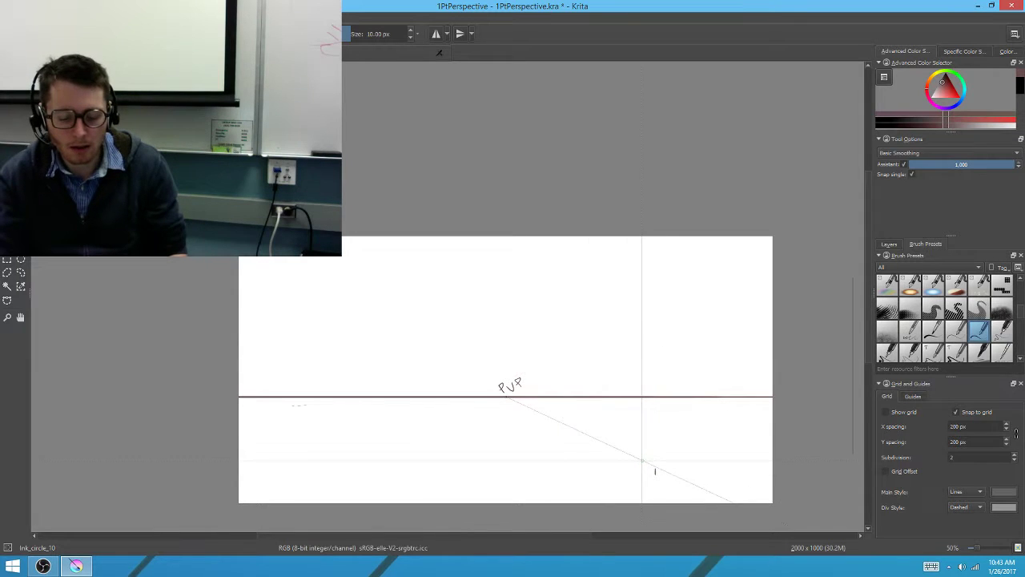
drag(681, 445, 602, 423)
key(ctrl+z)
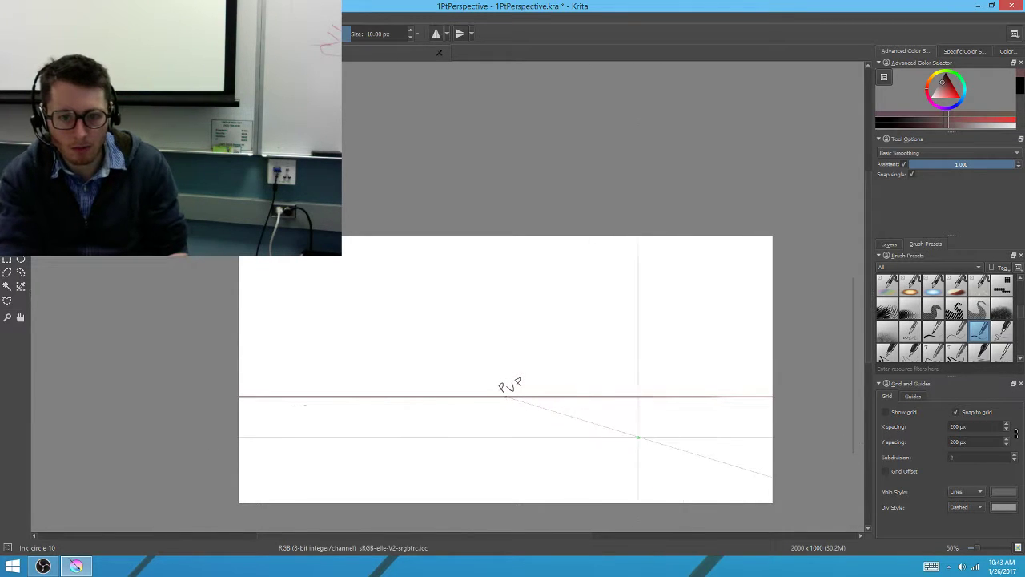
Sketch a box below the horizon using lines converging on the vanishing point, parallel horizontals and short verticals
drag(702, 451, 564, 451)
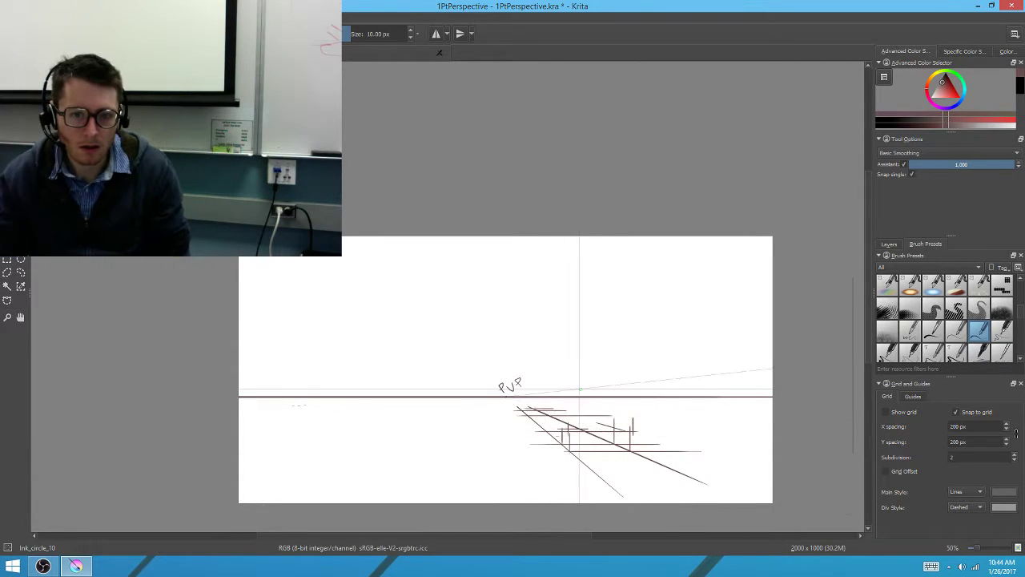
scroll(579, 408, up, 5)
mouse_move(559, 477)
mouse_down()
mouse_move(384, 228)
mouse_move(449, 249)
mouse_move(380, 209)
mouse_up()
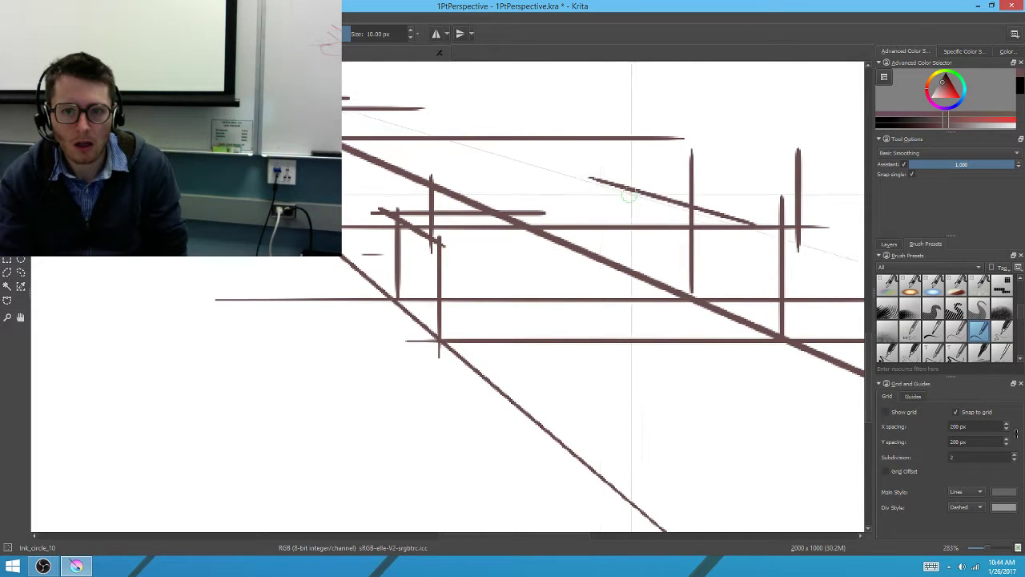
mouse_move(686, 206)
mouse_down()
mouse_move(445, 253)
mouse_move(468, 276)
mouse_move(450, 327)
mouse_move(432, 318)
mouse_move(632, 292)
mouse_move(581, 206)
mouse_move(444, 241)
mouse_move(777, 239)
mouse_up()
scroll(789, 251, down, 8)
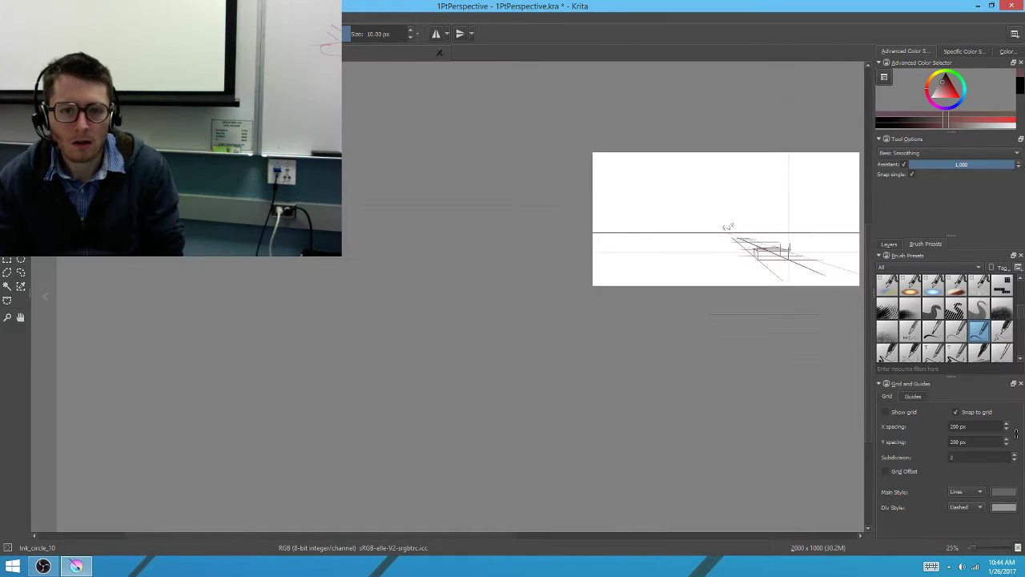
scroll(789, 250, up, 4)
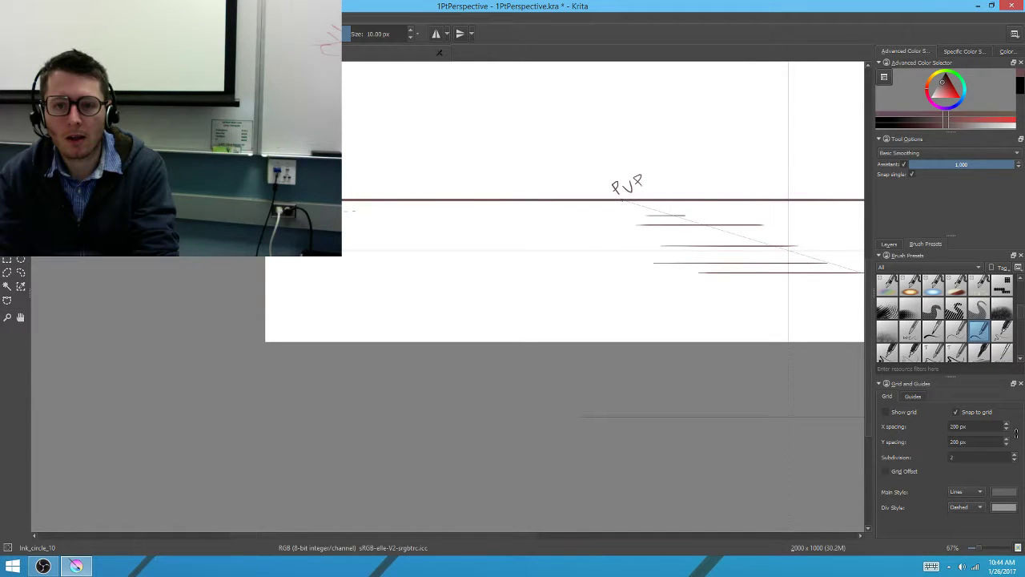
Undo all strokes of the perspective box sketch, keeping the horizon and the PVP label
key(ctrl+z)
key(ctrl+z)
key(ctrl+z)
key(ctrl+z)
key(ctrl+z)
Draw a short vertical height stroke just below the horizon, right of the PVP label, and turn off assistant snapping
mouse_move(385, 350)
mouse_down()
mouse_move(364, 350)
mouse_move(417, 416)
mouse_move(395, 409)
mouse_up()
scroll(535, 361, up, 1)
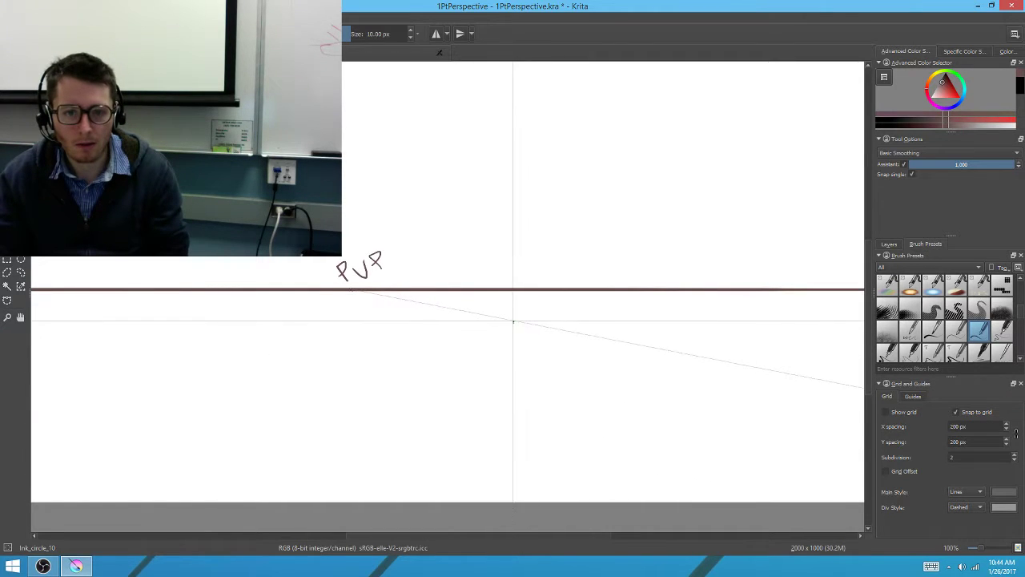
drag(514, 322, 514, 303)
key(ctrl+shift+l)
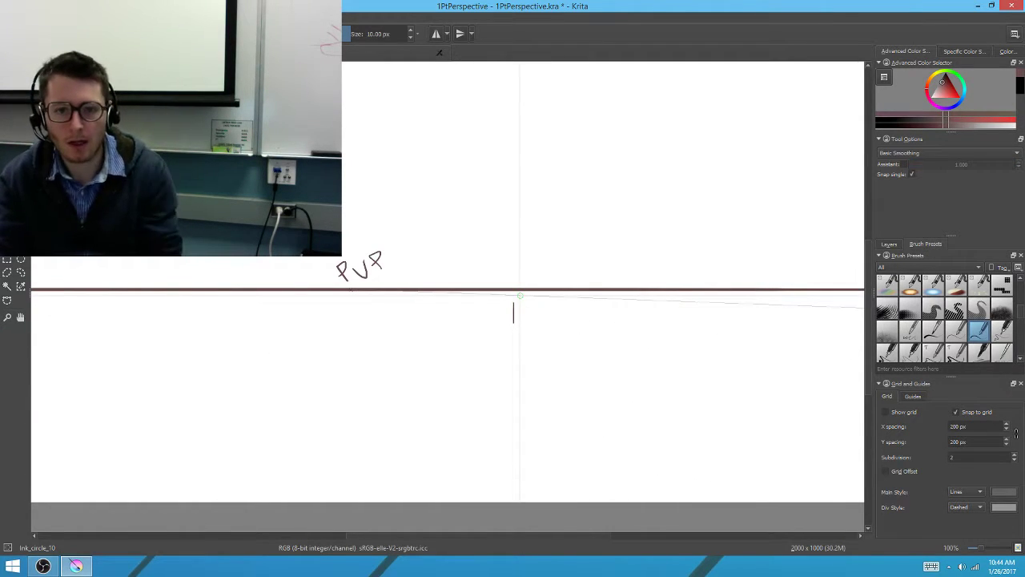
mouse_move(514, 304)
mouse_down()
mouse_move(513, 322)
mouse_move(511, 286)
mouse_move(508, 310)
mouse_up()
ctrl+scroll(511, 298, up, 6)
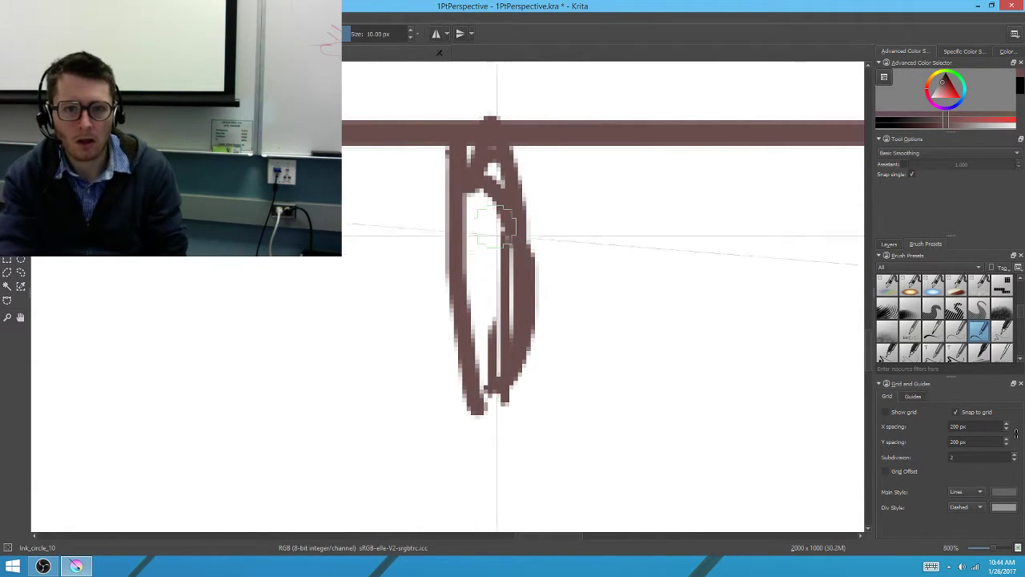
key(ctrl+z)
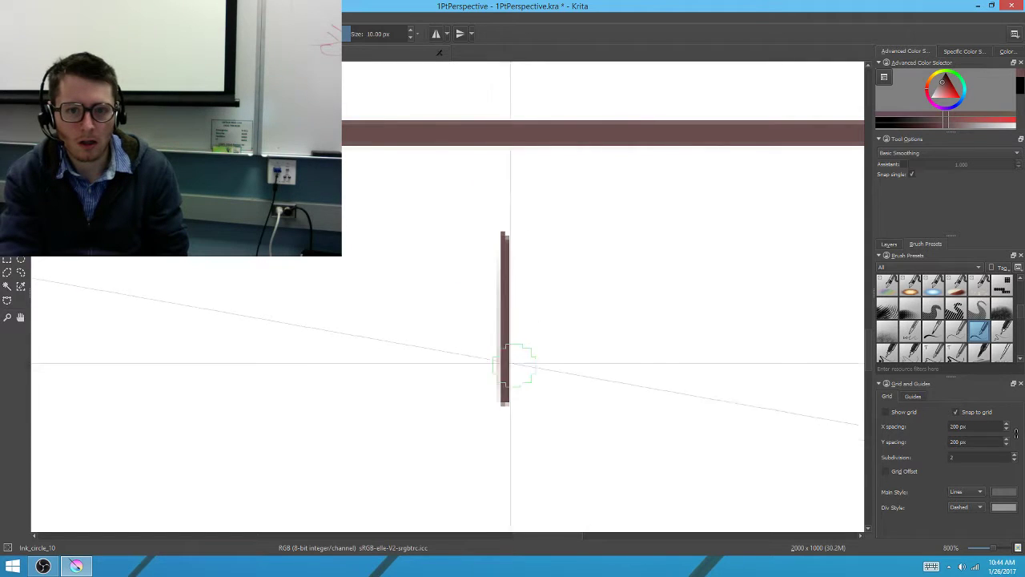
Draw a standing human figure along the vertical stroke with its head on the horizon, and clear its interior to leave an outline
mouse_move(494, 341)
mouse_down()
mouse_move(468, 241)
mouse_move(495, 228)
mouse_move(469, 212)
mouse_move(469, 386)
mouse_move(463, 239)
mouse_up()
mouse_move(469, 181)
mouse_down()
mouse_move(489, 108)
mouse_move(473, 276)
mouse_up()
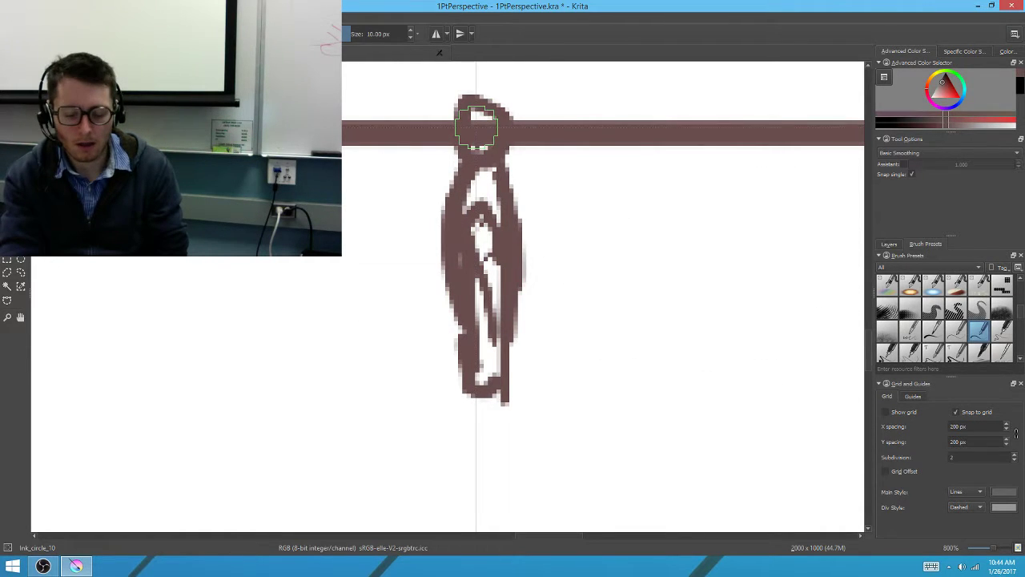
mouse_move(477, 119)
mouse_down()
mouse_move(488, 356)
mouse_move(453, 324)
mouse_up()
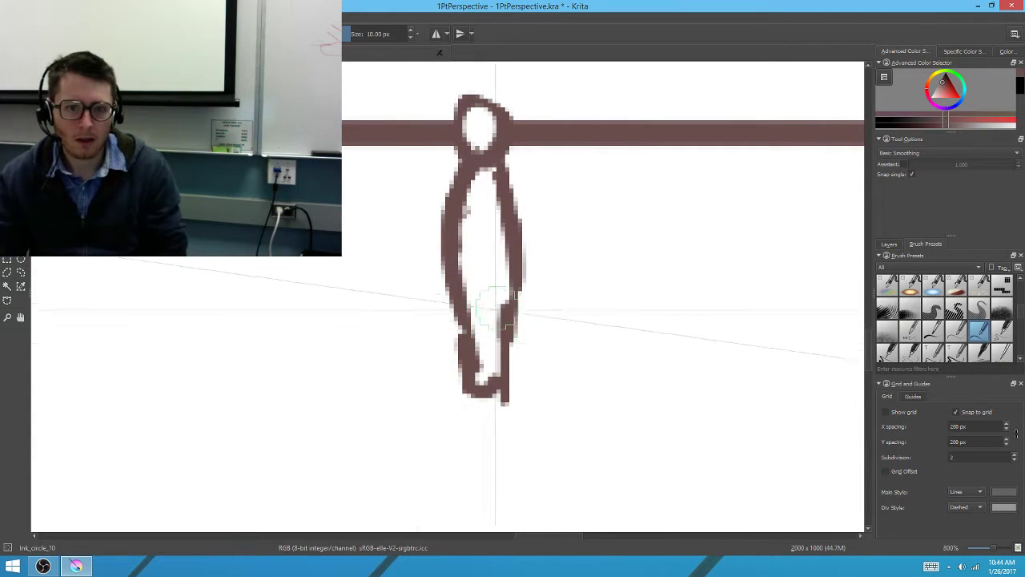
Reduce the brush size to 7 px, mark the foot level beside the standing figure and label its height 6 ft
scroll(453, 324, down, 5)
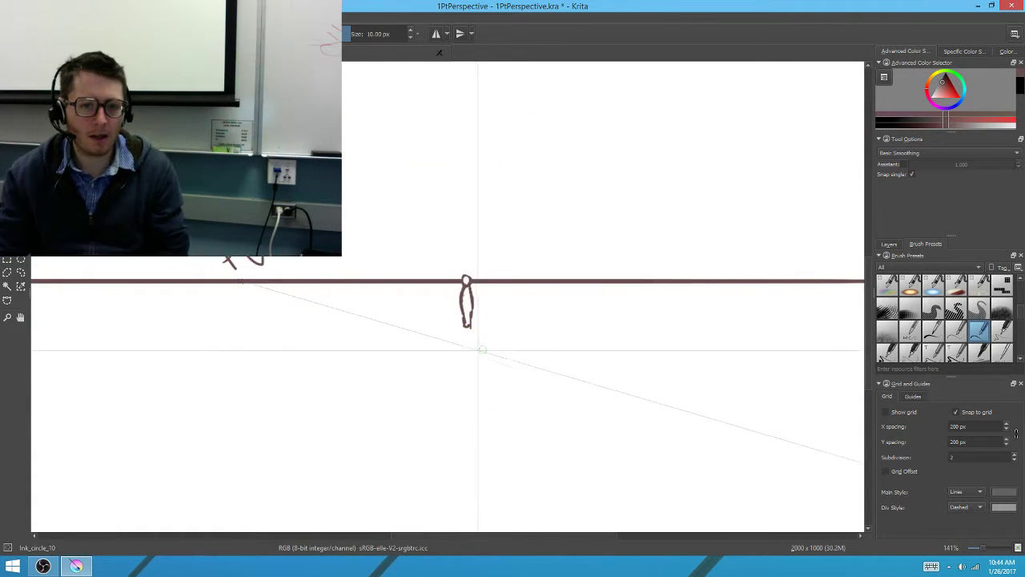
scroll(483, 385, up, 2)
scroll(407, 259, down, 4)
scroll(401, 255, up, 3)
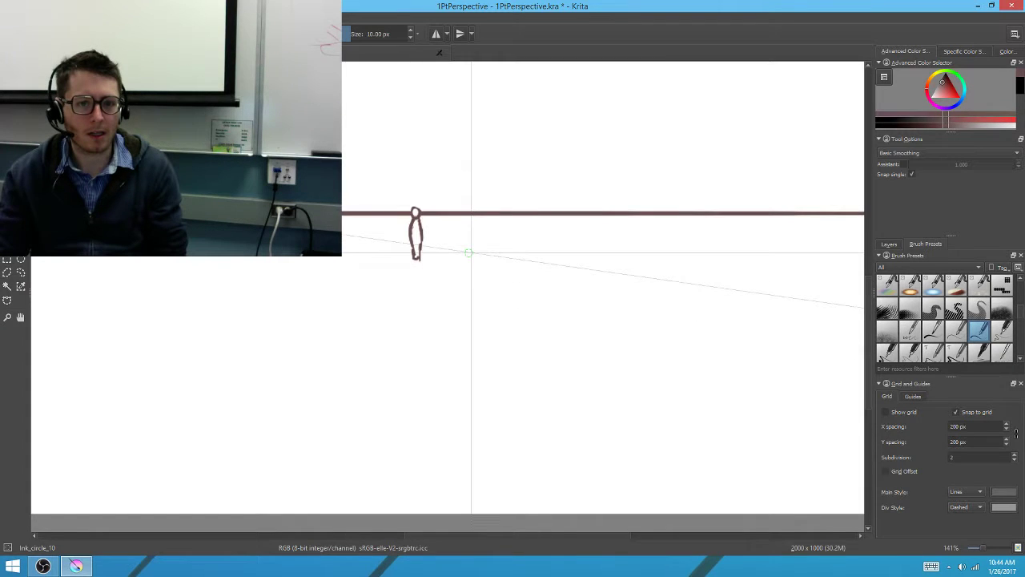
scroll(469, 253, up, 2)
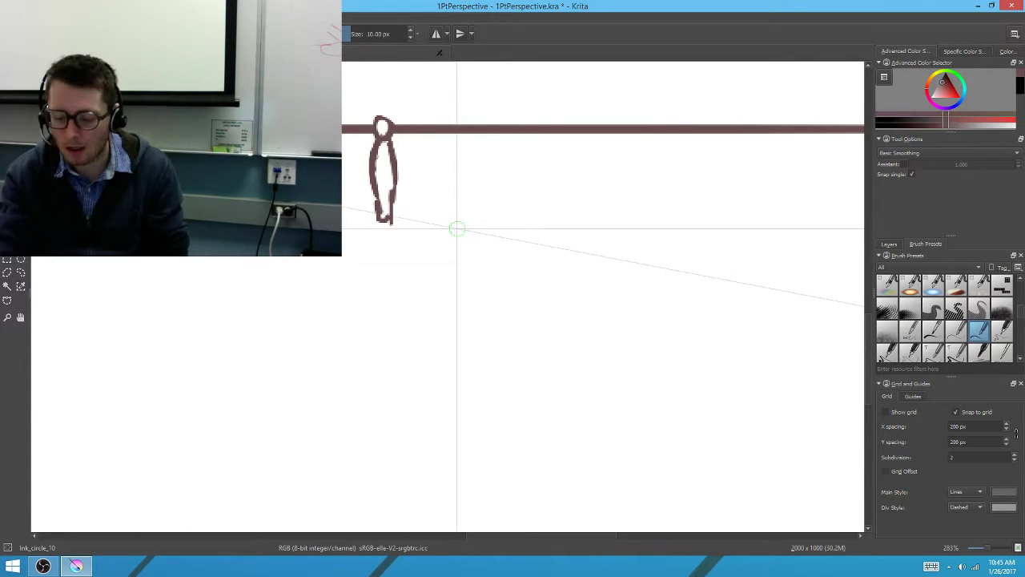
key(bracketleft)
key(bracketleft)
key(bracketleft)
drag(460, 226, 444, 220)
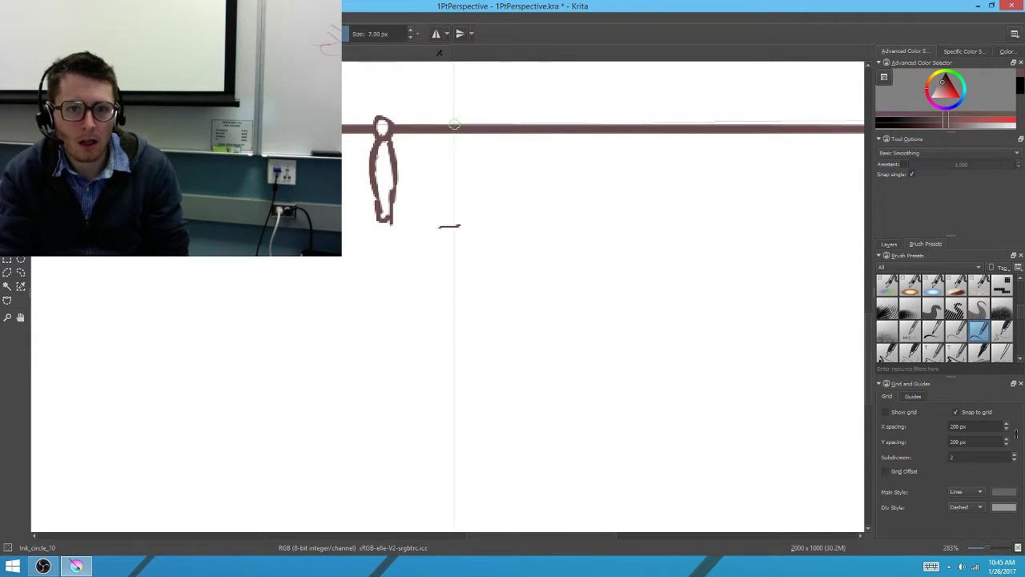
mouse_move(447, 169)
mouse_down()
mouse_move(445, 184)
mouse_move(469, 184)
mouse_move(468, 173)
mouse_up()
drag(473, 165, 483, 179)
drag(483, 167, 473, 181)
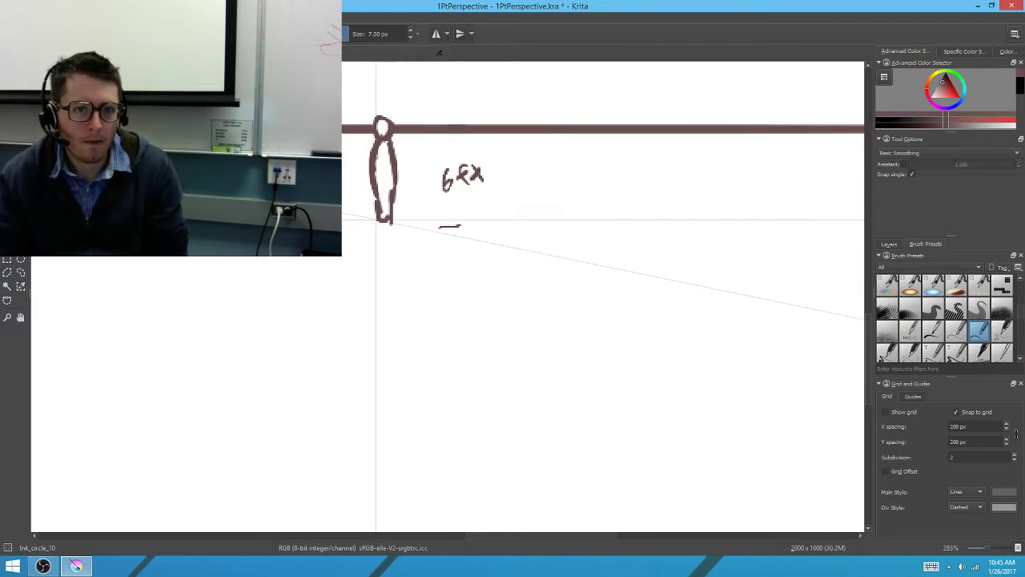
Draw the same figure lying horizontally to the left of the standing figure's feet and label its length 6 ft
drag(358, 223, 273, 223)
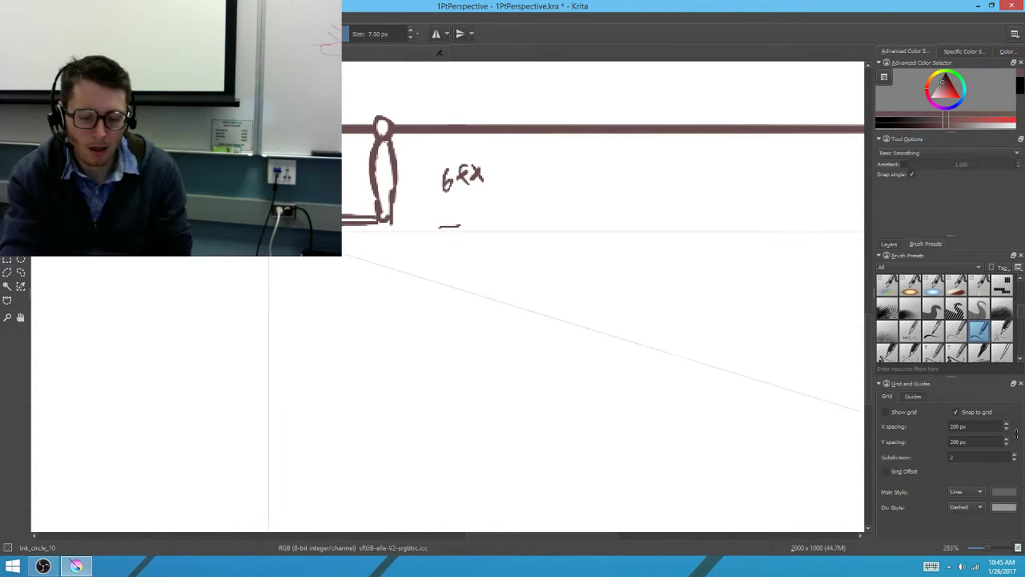
key(ctrl+z)
key(ctrl+z)
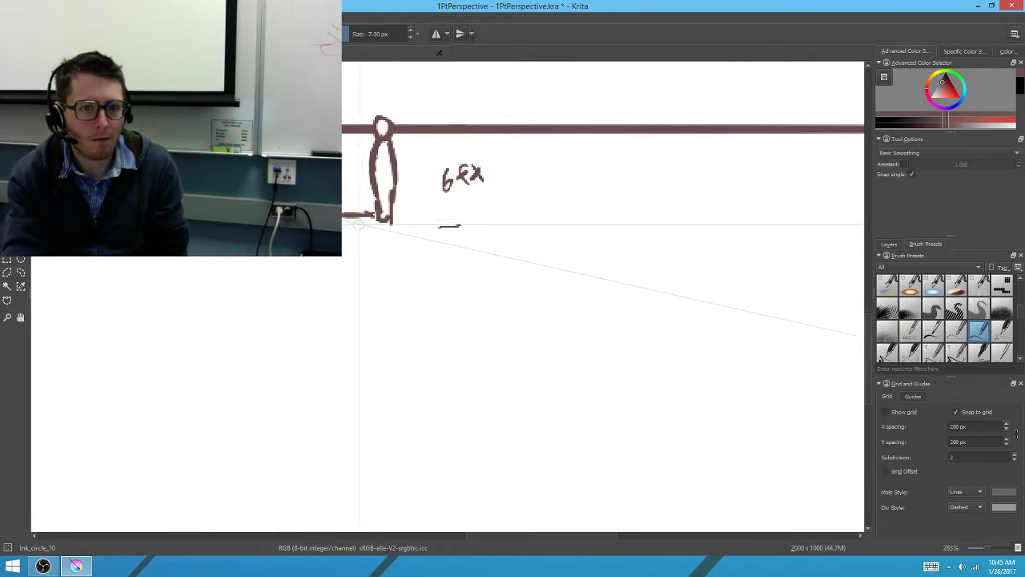
drag(376, 221, 294, 224)
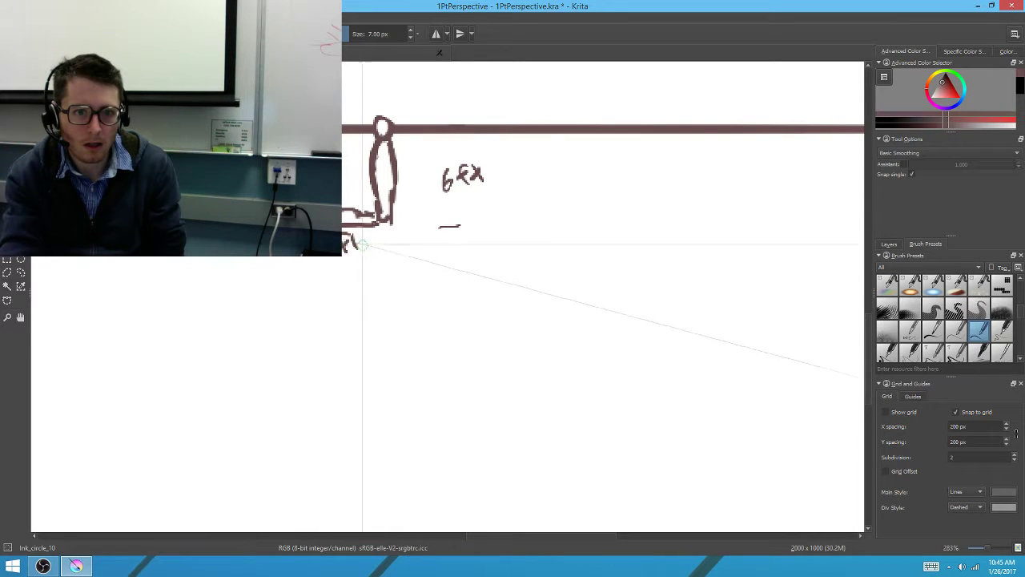
drag(348, 272, 527, 398)
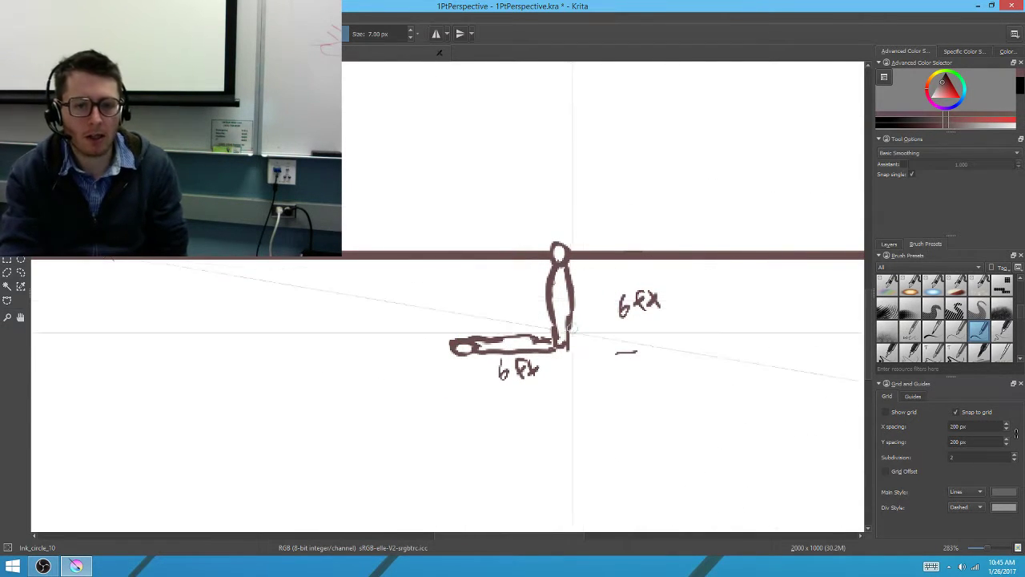
Add a short ground stroke at the standing figure's feet and mark the vanishing point on the horizon
drag(539, 280, 567, 265)
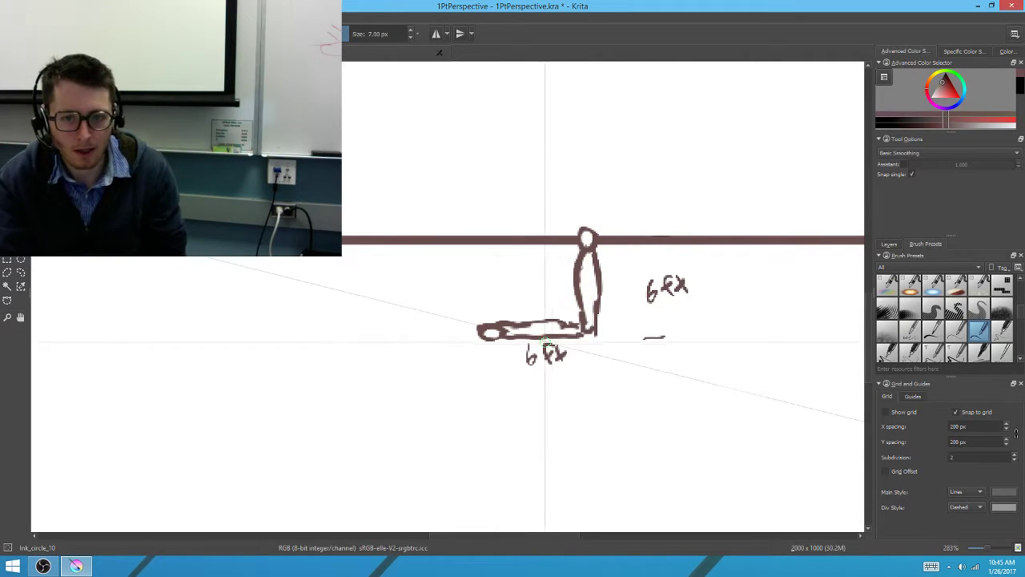
drag(563, 337, 597, 345)
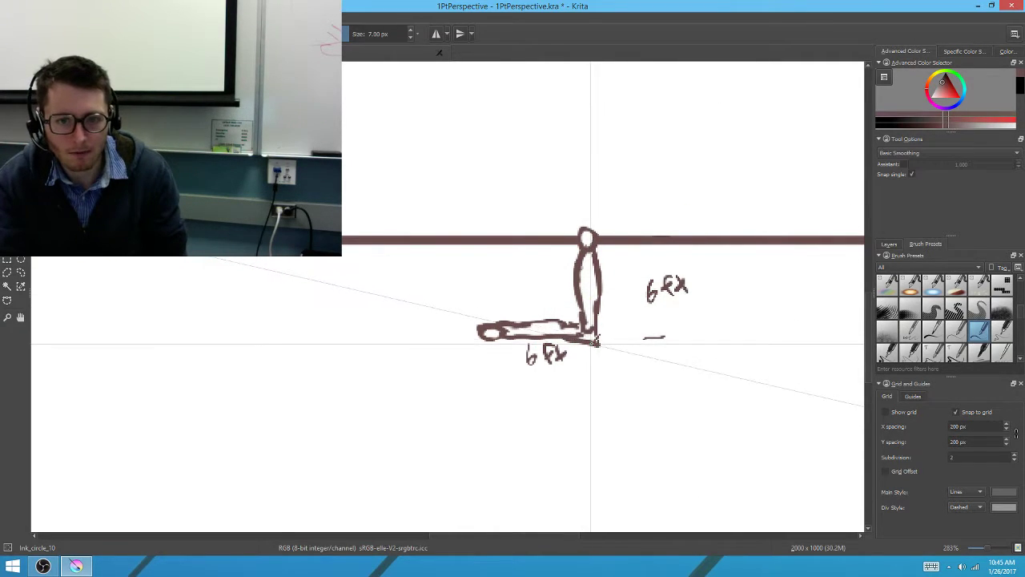
drag(546, 379, 678, 421)
drag(504, 385, 494, 382)
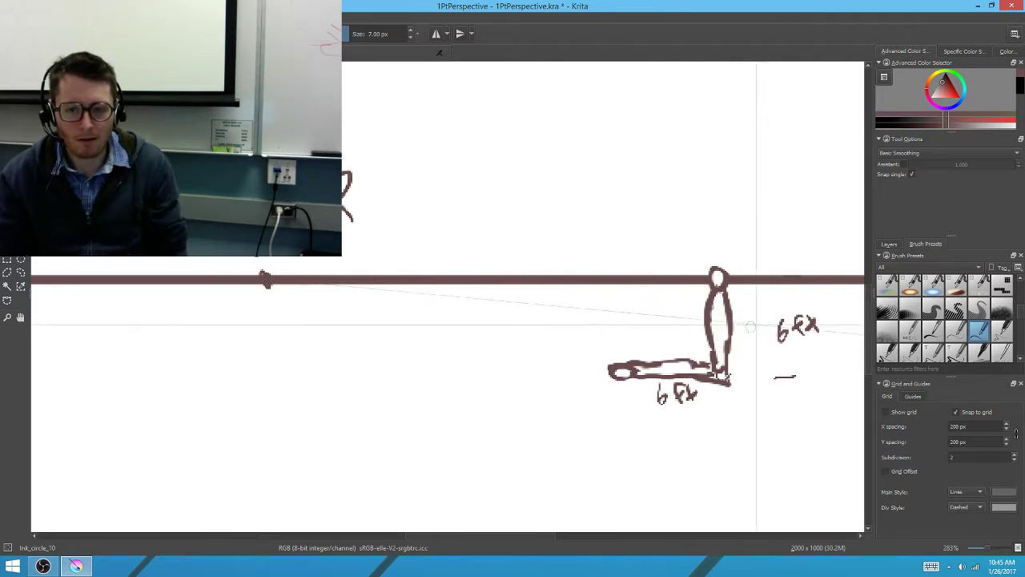
Draw a shorter figure holding the standing figure's hand, with its feet on the same ground level, and label it 3 ft
mouse_move(732, 305)
mouse_down()
mouse_move(755, 335)
mouse_move(751, 388)
mouse_move(556, 379)
mouse_up()
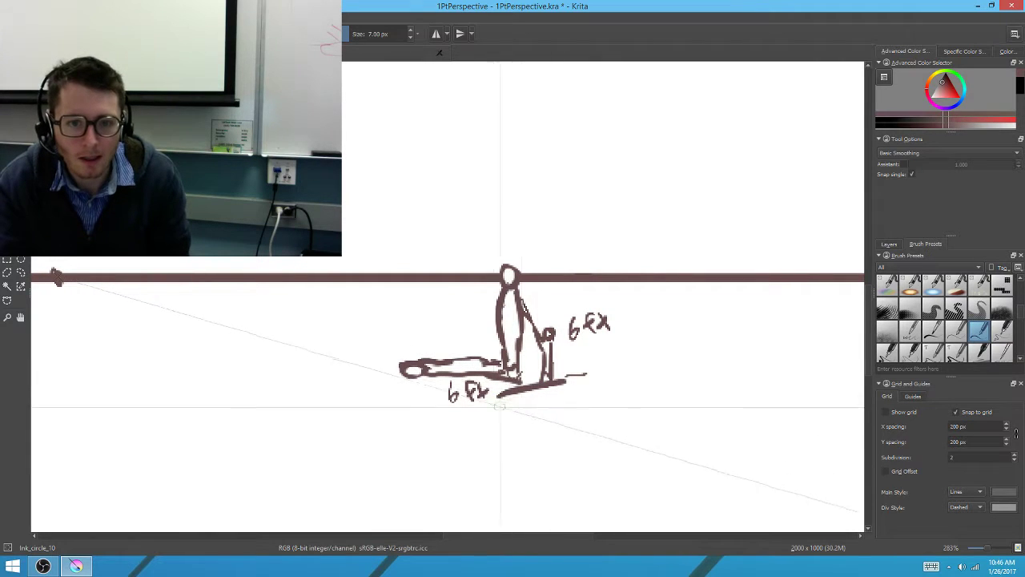
key(v)
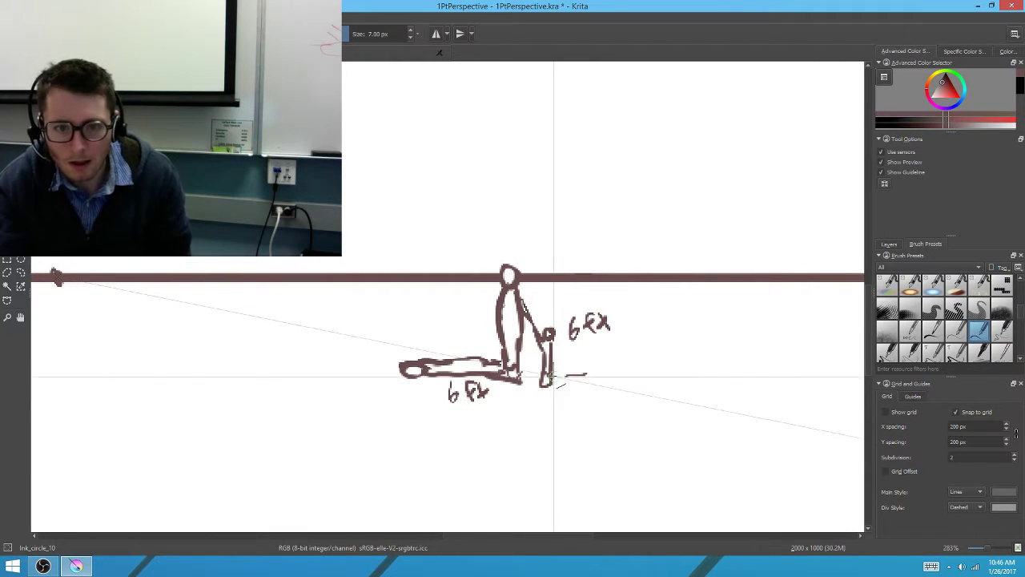
drag(506, 373, 505, 375)
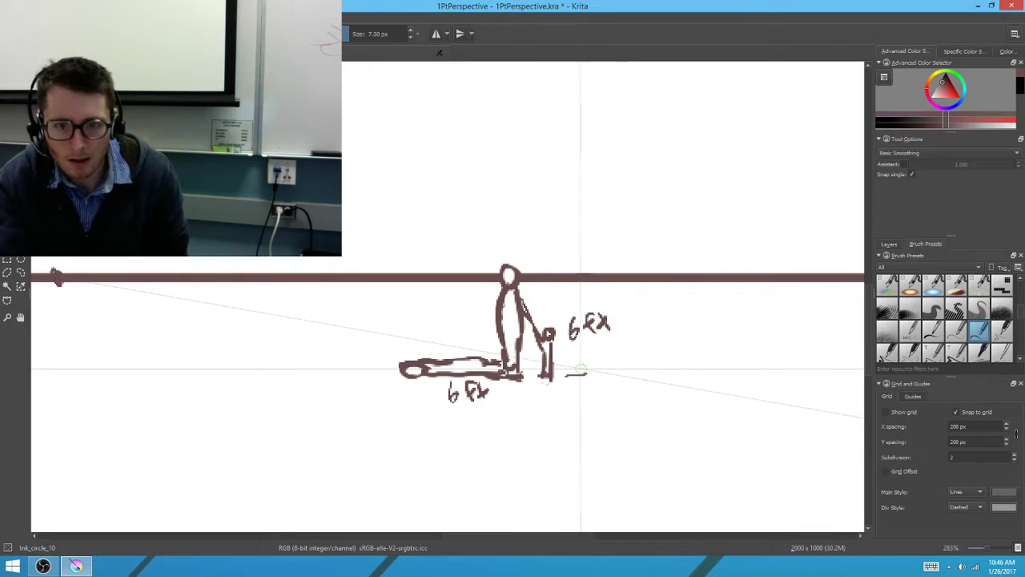
mouse_move(571, 356)
mouse_down()
mouse_move(573, 368)
mouse_move(592, 355)
mouse_up()
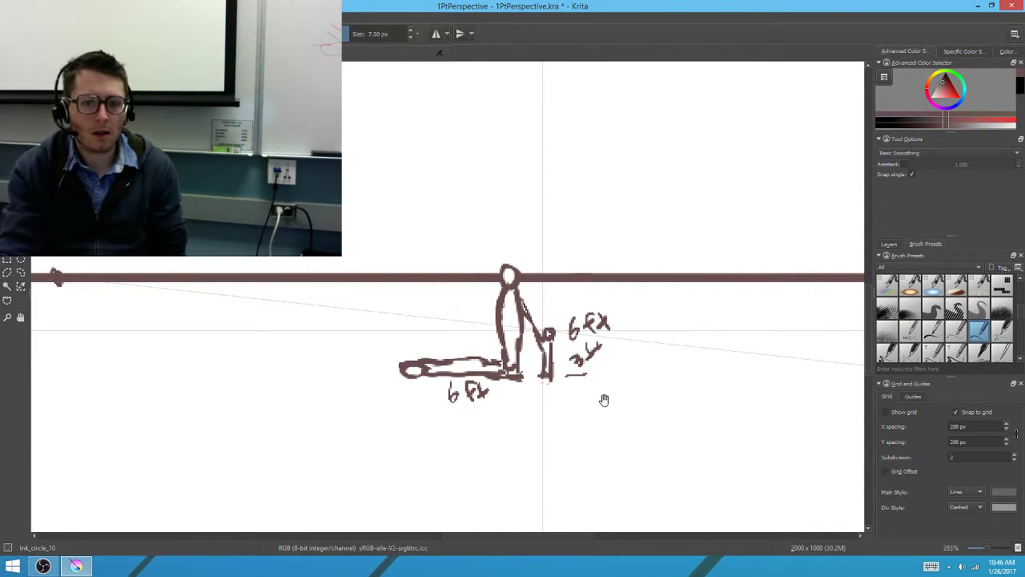
Turn on assistant snapping and draw a perspective line from the vanishing point down to the canvas's lower edge
drag(550, 377, 577, 387)
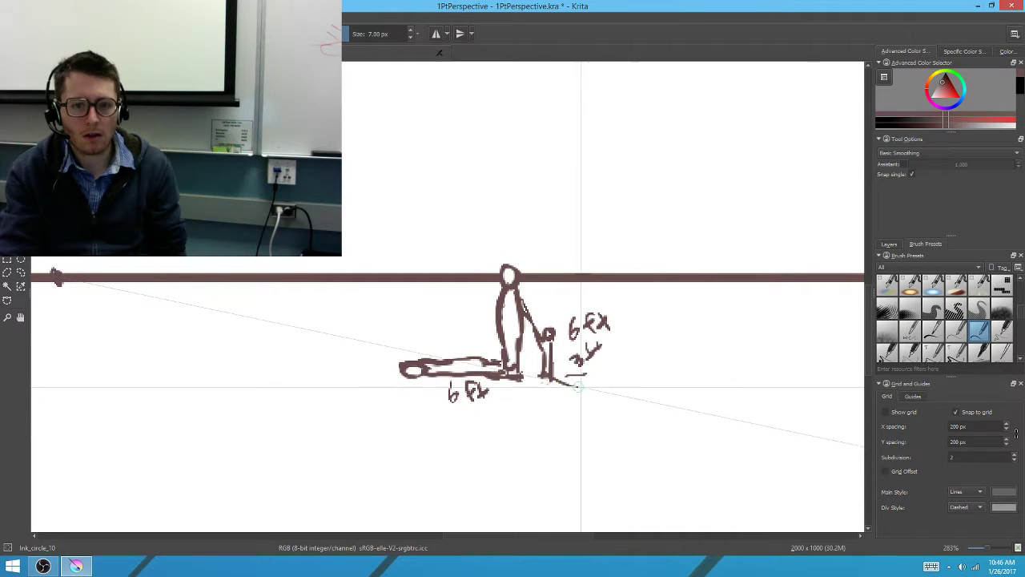
scroll(568, 415, down, 5)
scroll(568, 413, up, 4)
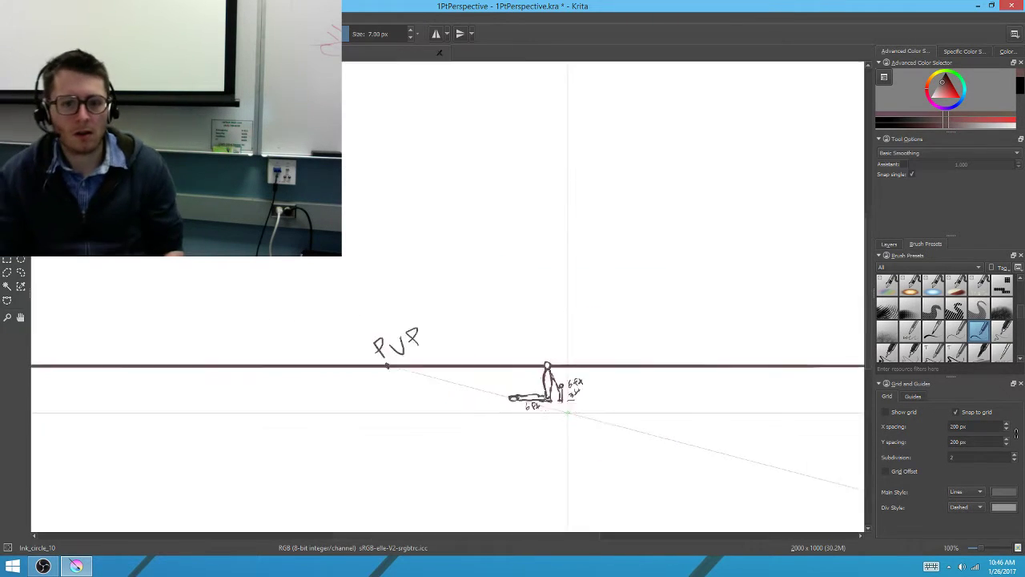
scroll(294, 320, down, 2)
scroll(419, 313, up, 2)
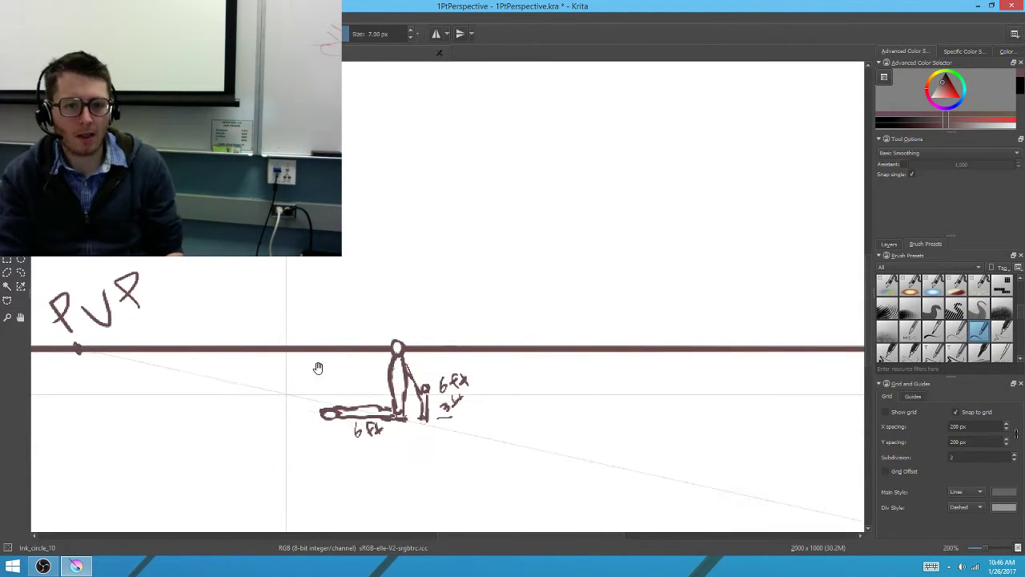
mouse_move(318, 361)
mouse_down()
mouse_move(382, 361)
mouse_move(337, 332)
mouse_up()
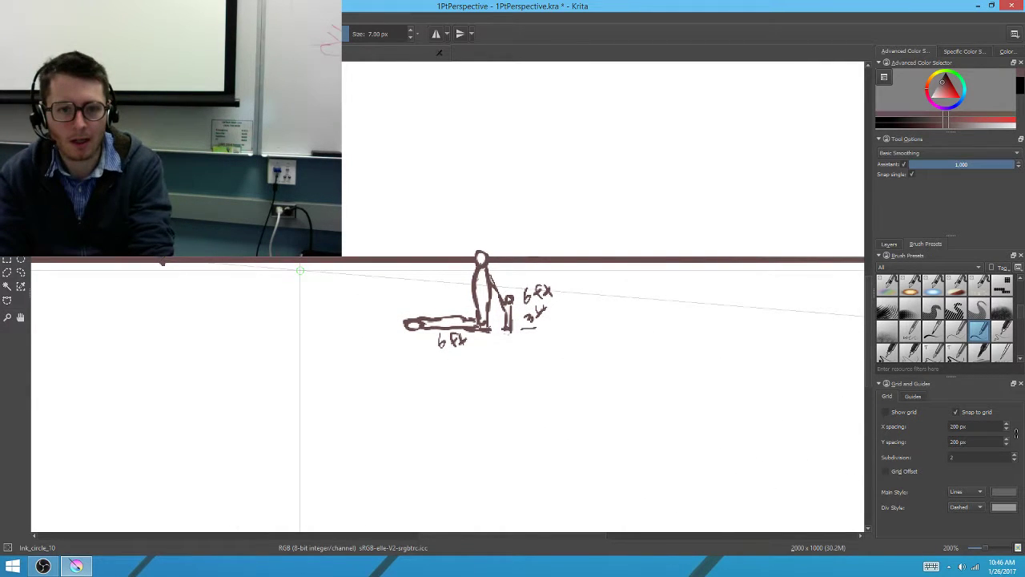
scroll(347, 338, down, 4)
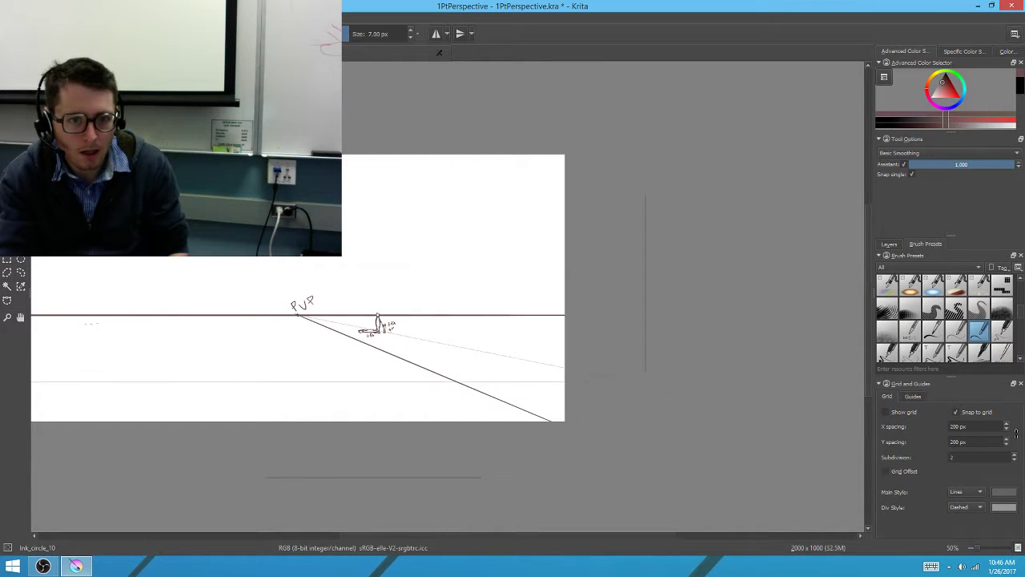
Draw perspective lines from the vanishing point through the standing figure's feet and through the lying figure's head
scroll(403, 321, up, 2)
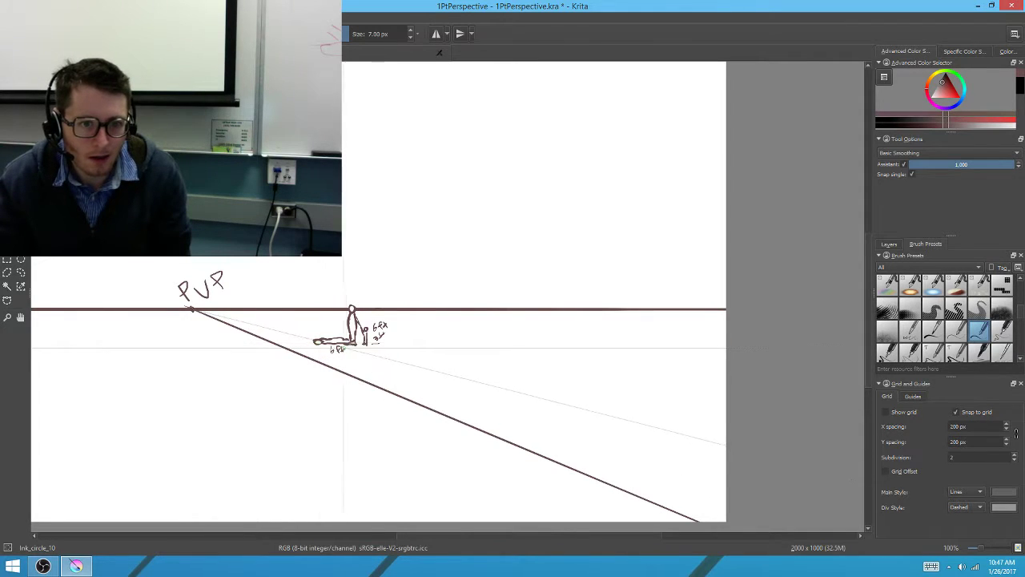
drag(364, 346, 476, 384)
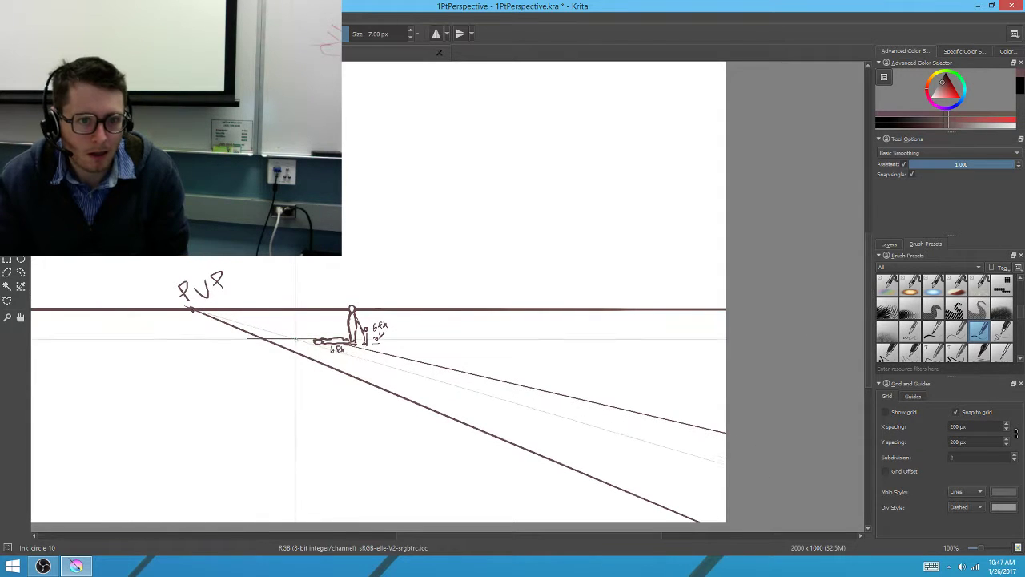
scroll(311, 326, up, 5)
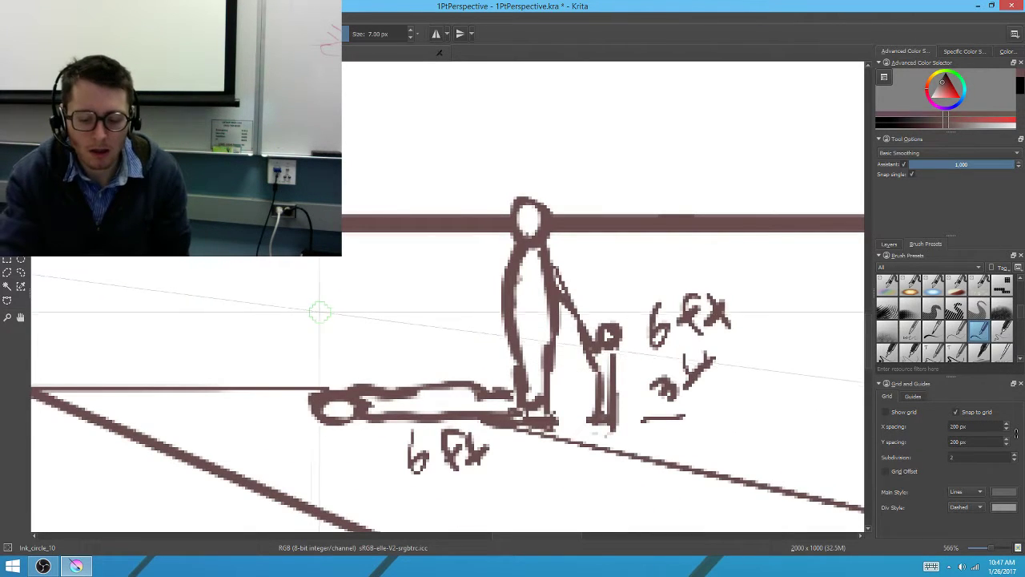
scroll(339, 311, down, 2)
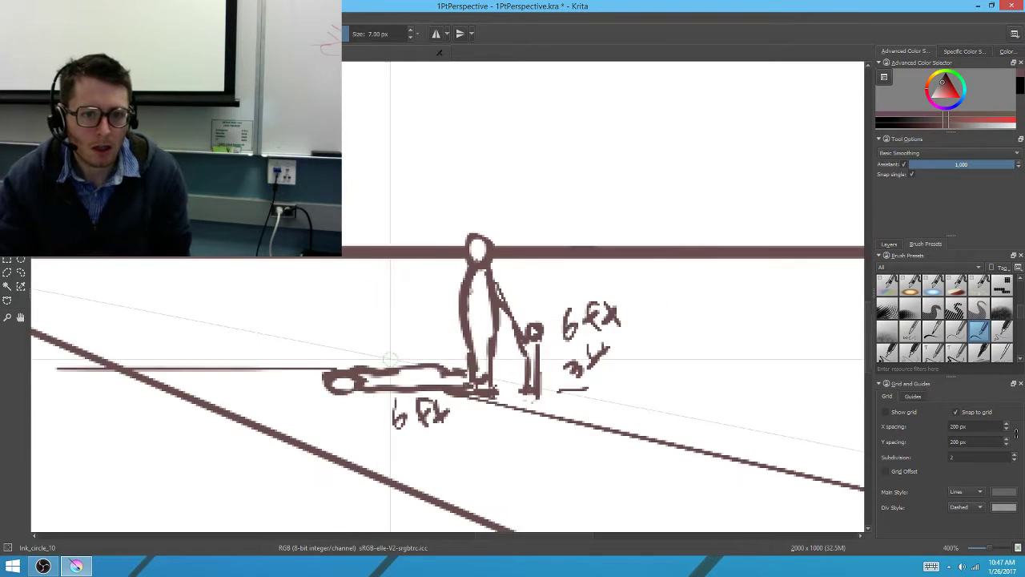
drag(332, 358, 512, 346)
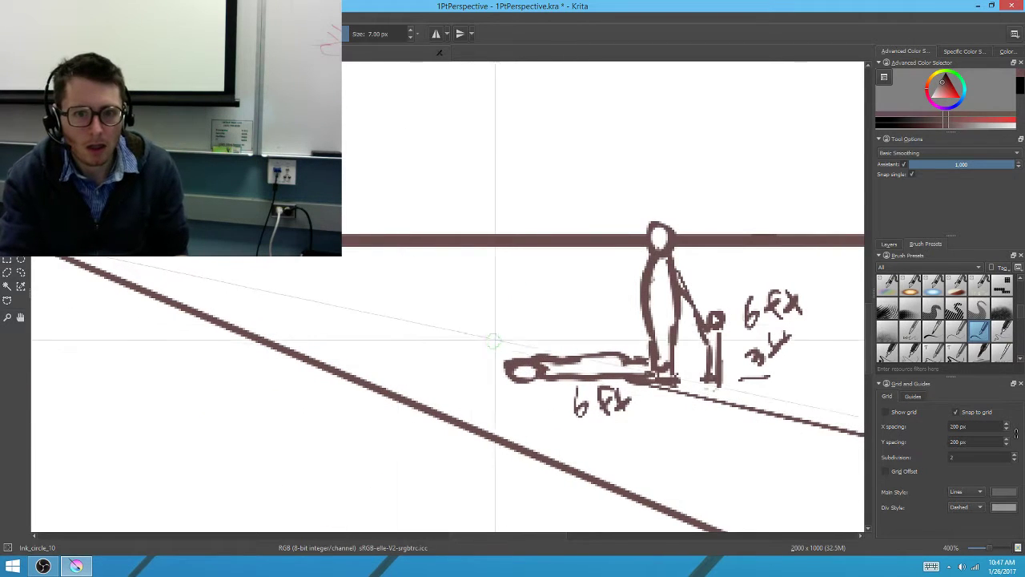
drag(496, 345, 62, 248)
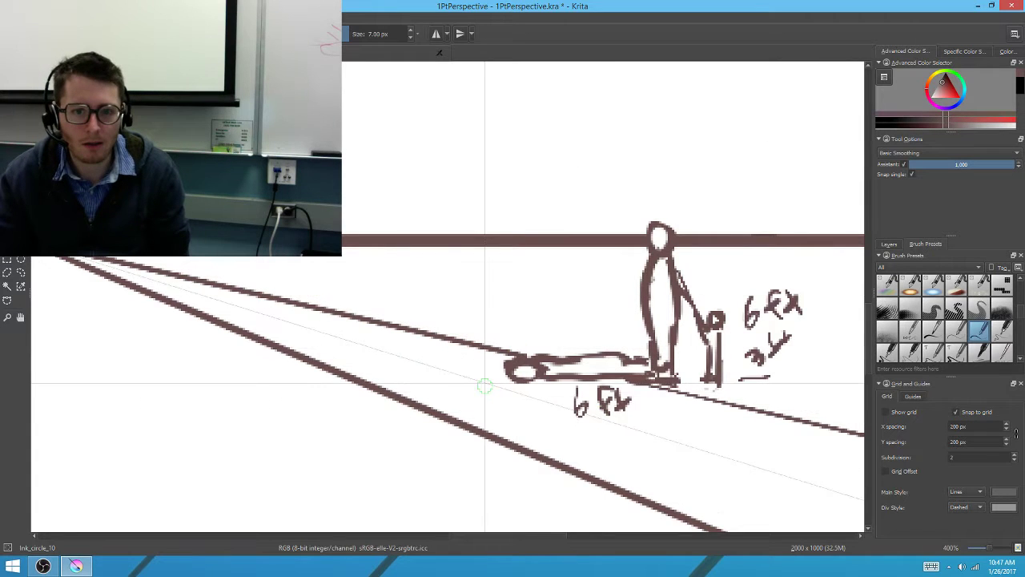
Check the content of Layer 3 by toggling its visibility, and delete the layer
scroll(452, 349, down, 8)
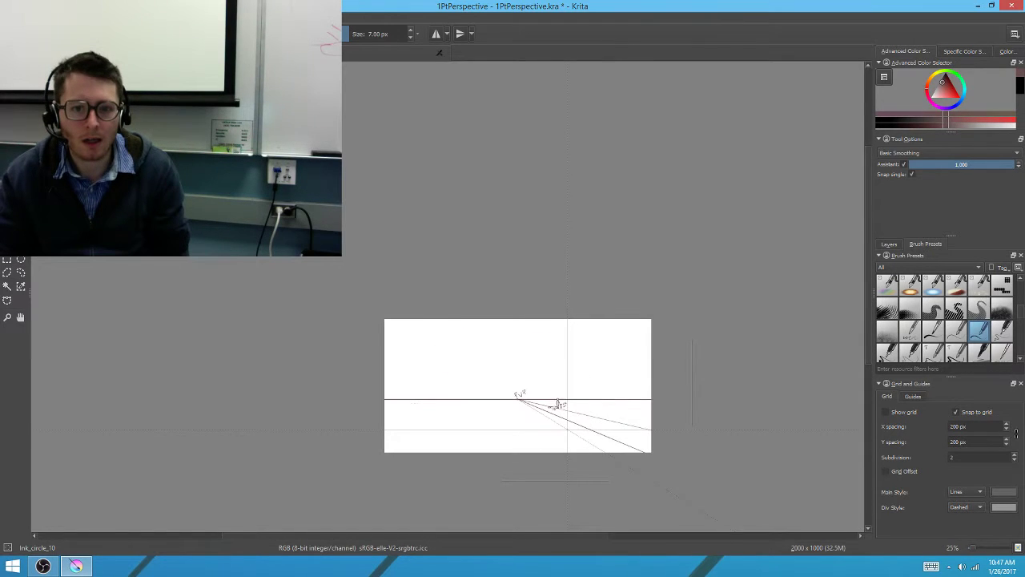
scroll(558, 405, up, 5)
drag(577, 369, 416, 328)
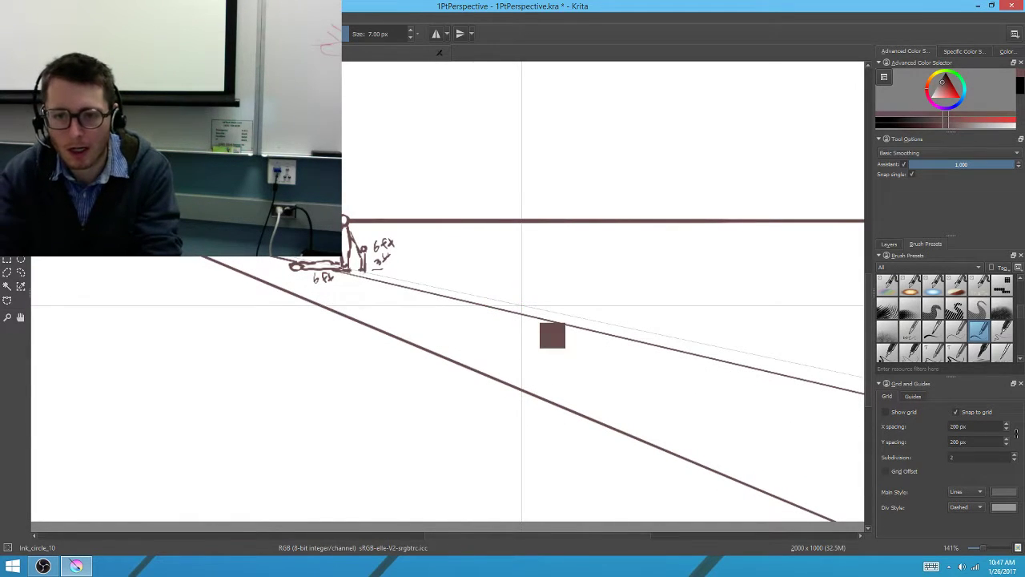
click(884, 243)
click(881, 293)
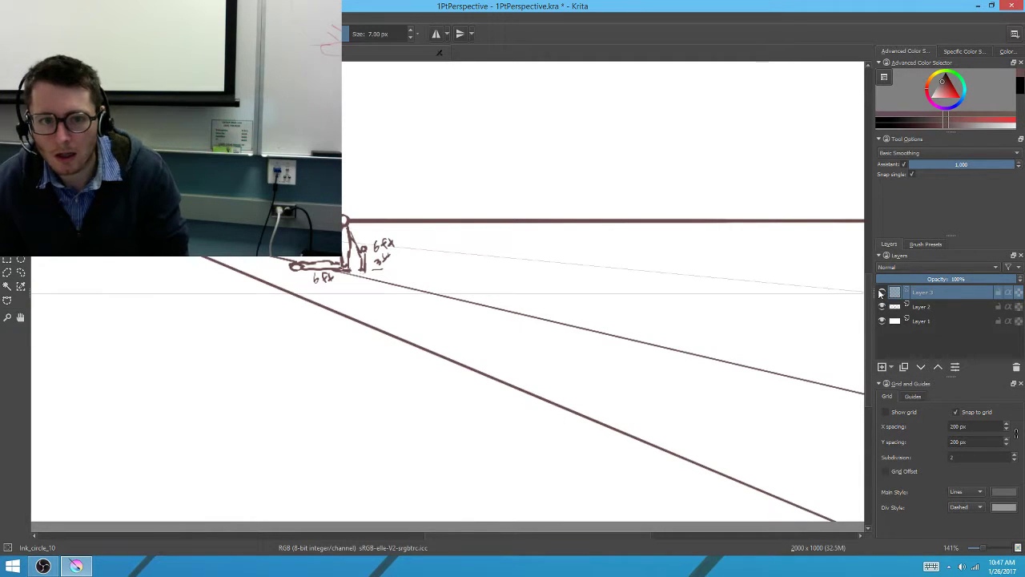
click(882, 293)
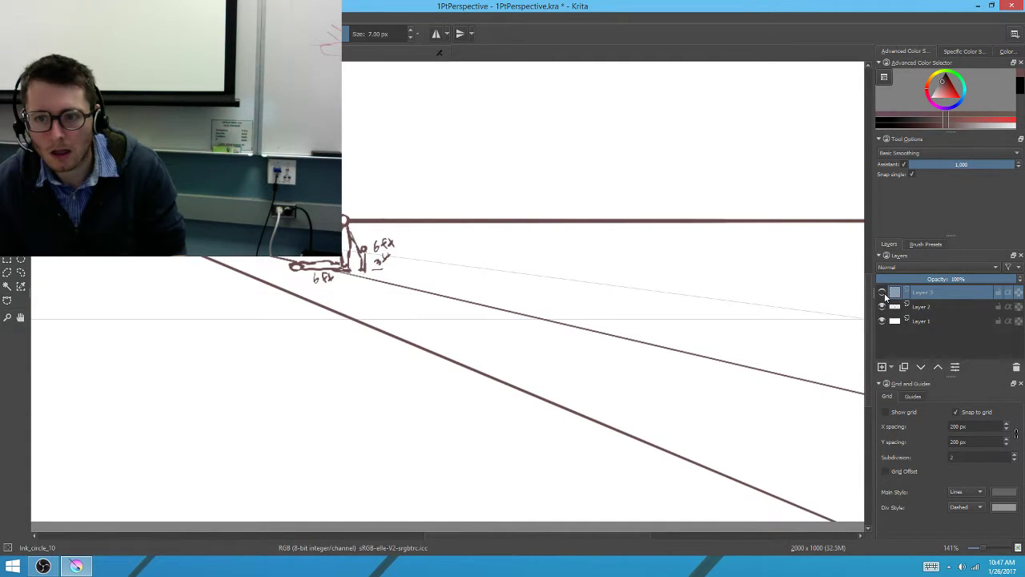
click(882, 293)
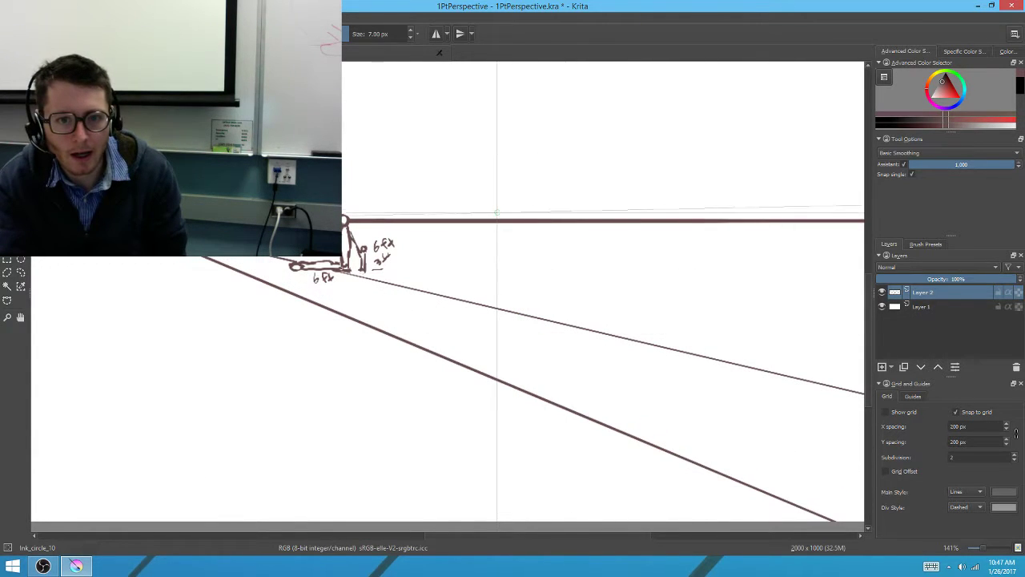
Draw a vertical from the horizon to the feet guideline, a horizontal from its base, and a perspective line through the horizontal's left end
mouse_move(501, 249)
mouse_down()
mouse_move(506, 308)
mouse_move(388, 319)
mouse_up()
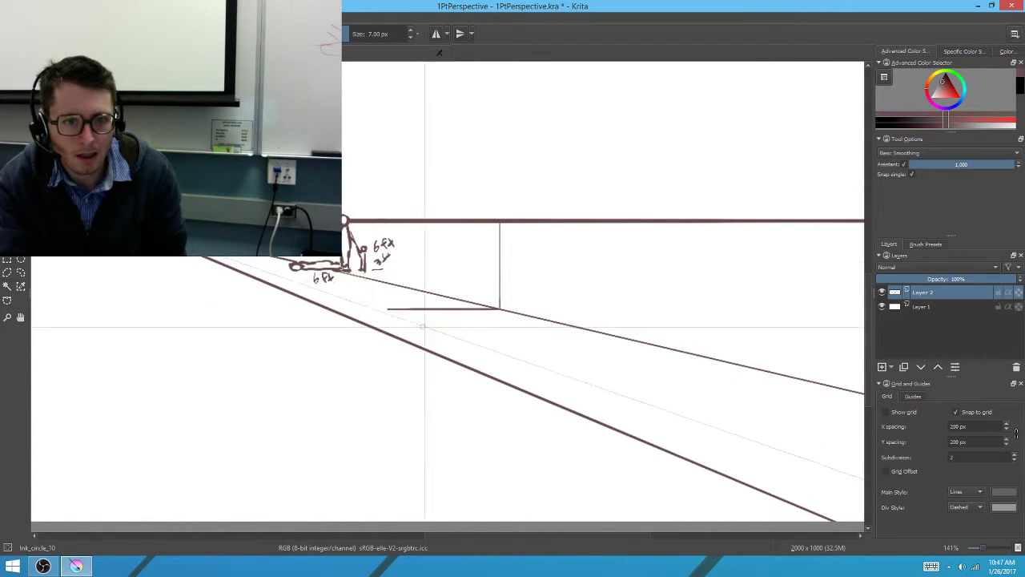
mouse_move(361, 301)
mouse_down()
mouse_move(286, 277)
mouse_move(983, 501)
mouse_up()
Erase the thick lowest perspective line and switch back to the Ink_circle_10 brush
scroll(442, 278, down, 1)
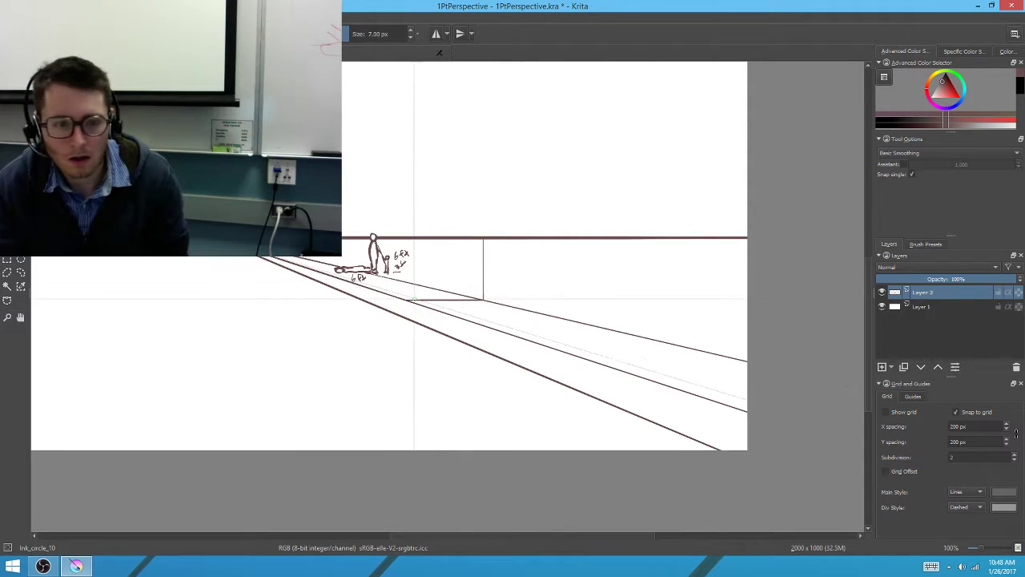
key(/)
mouse_move(762, 465)
mouse_down()
mouse_move(705, 419)
mouse_move(420, 337)
mouse_move(451, 374)
mouse_move(576, 389)
mouse_move(377, 318)
mouse_move(378, 349)
mouse_move(405, 307)
mouse_move(330, 299)
mouse_move(351, 323)
mouse_move(399, 318)
mouse_move(306, 285)
mouse_move(330, 319)
mouse_move(291, 269)
mouse_move(349, 291)
mouse_move(282, 270)
mouse_move(269, 287)
mouse_move(340, 291)
mouse_move(281, 265)
mouse_up()
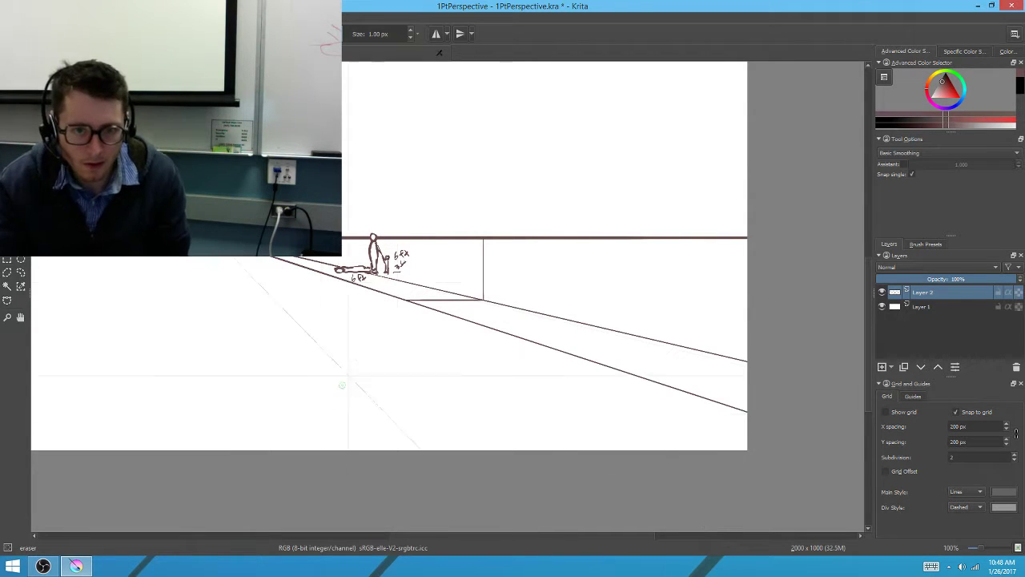
scroll(610, 317, up, 1)
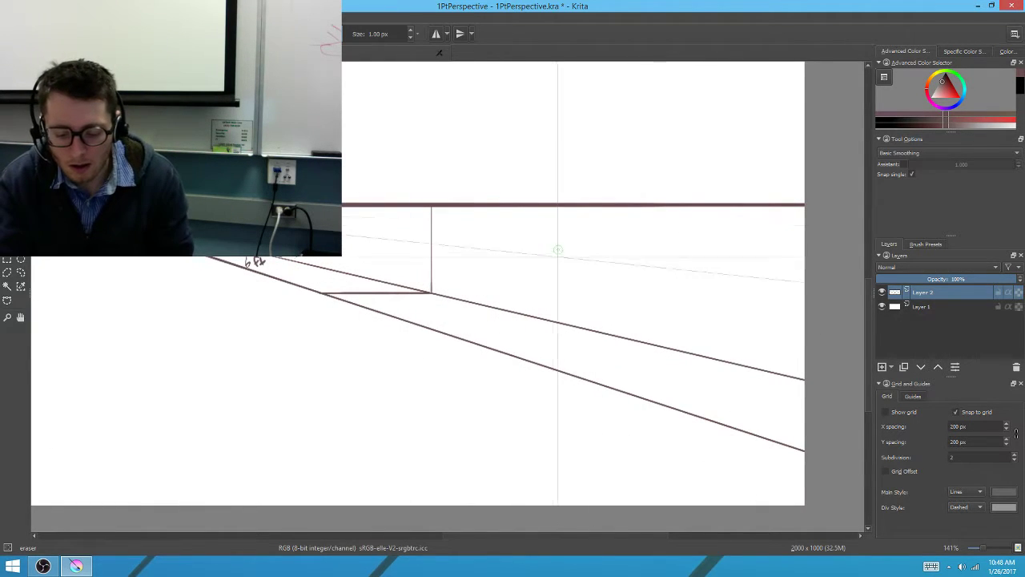
right_click(338, 384)
click(391, 351)
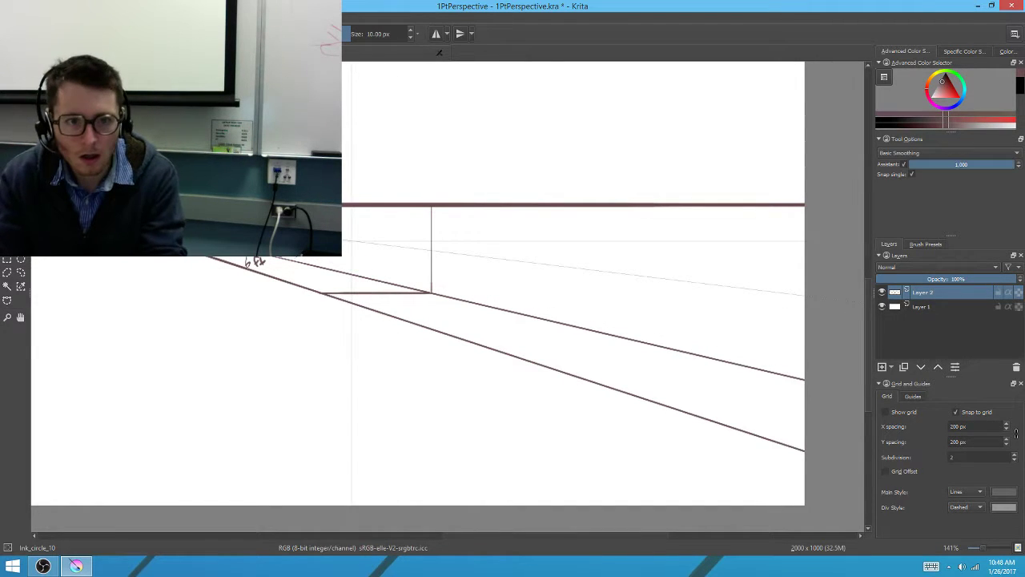
drag(402, 288, 266, 298)
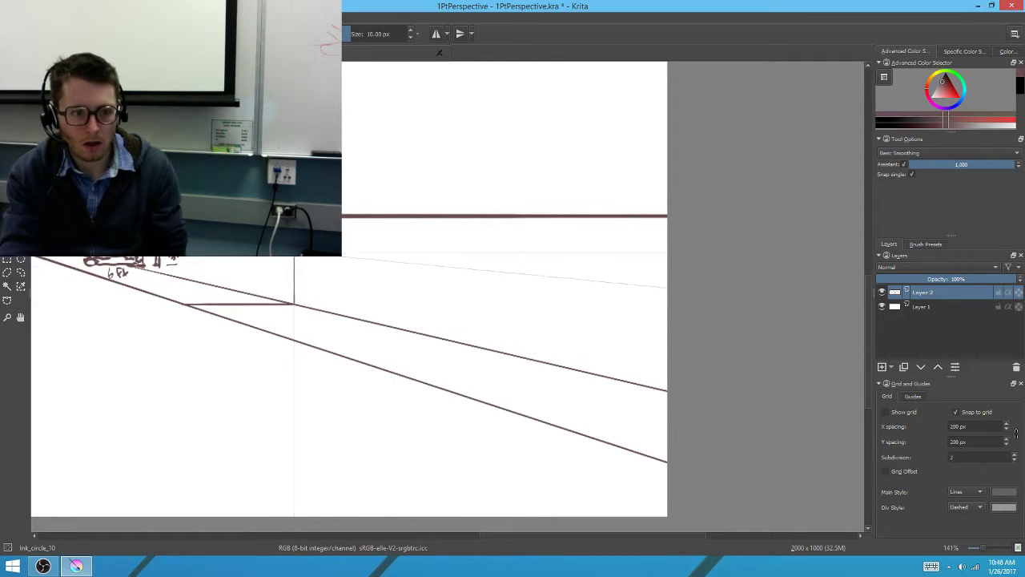
Erase the vertical line between the horizon and the feet guideline, and reselect the Ink_circle_10 brush
key(e)
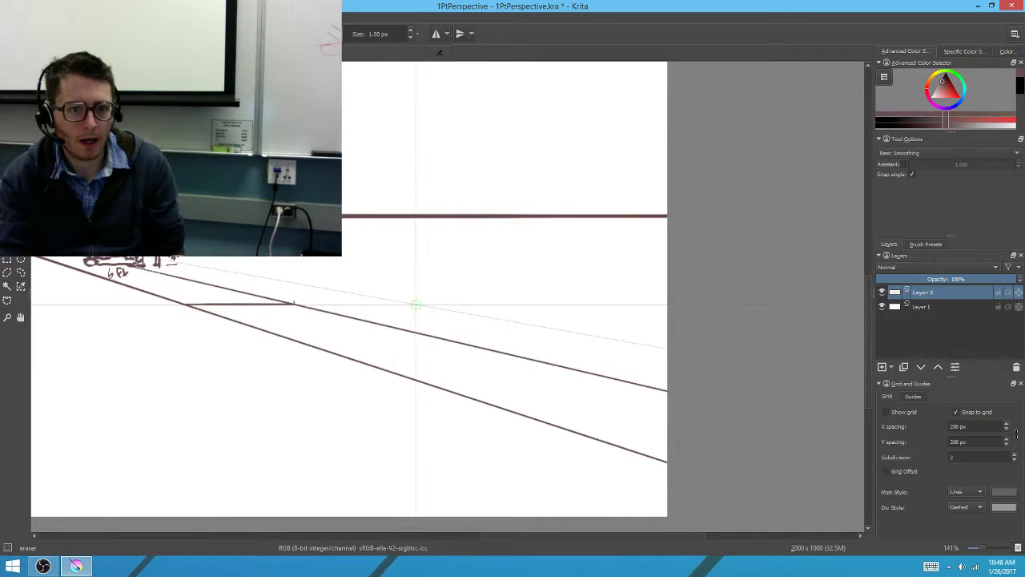
key(ctrl+shift+l)
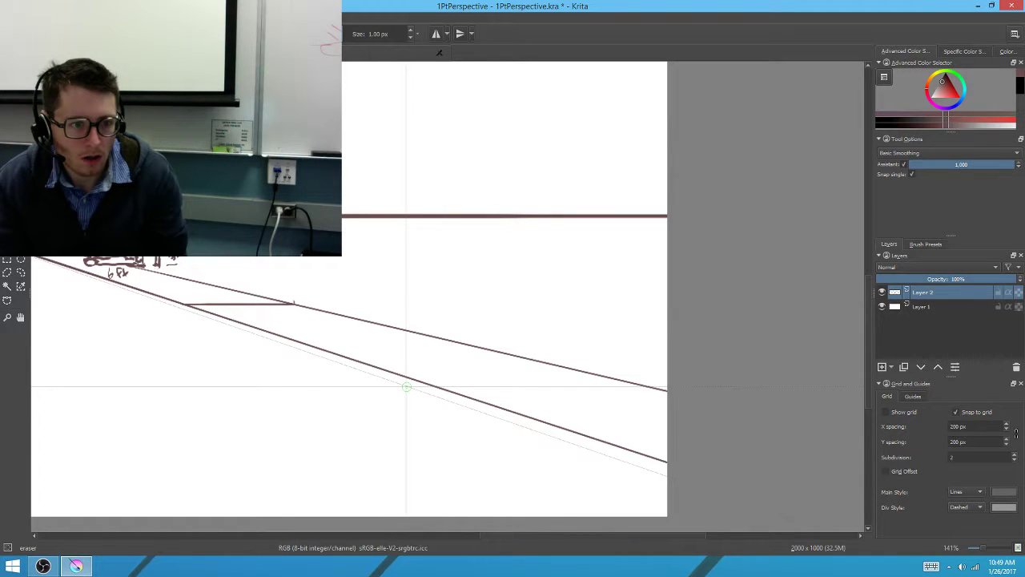
right_click(407, 397)
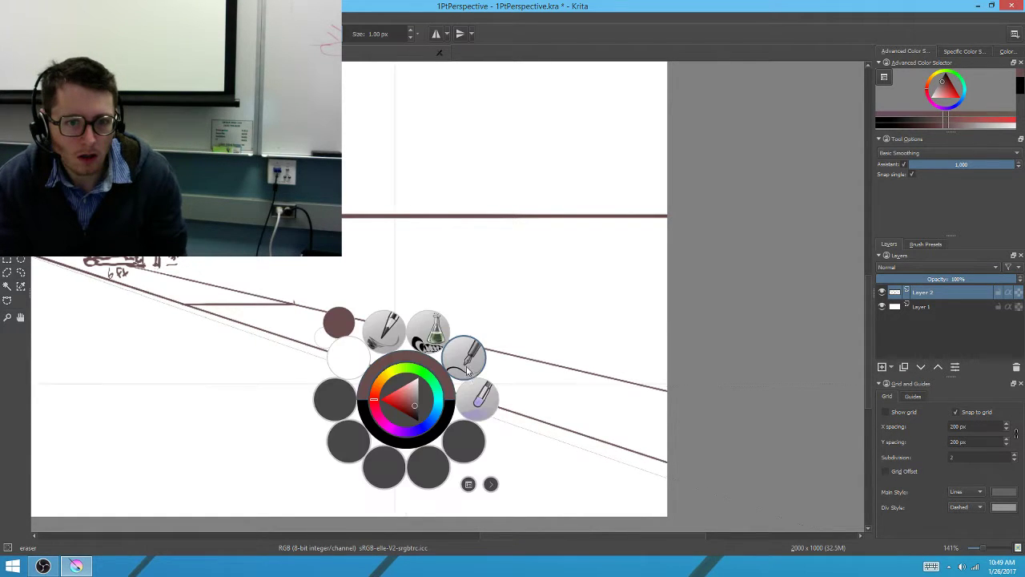
click(472, 373)
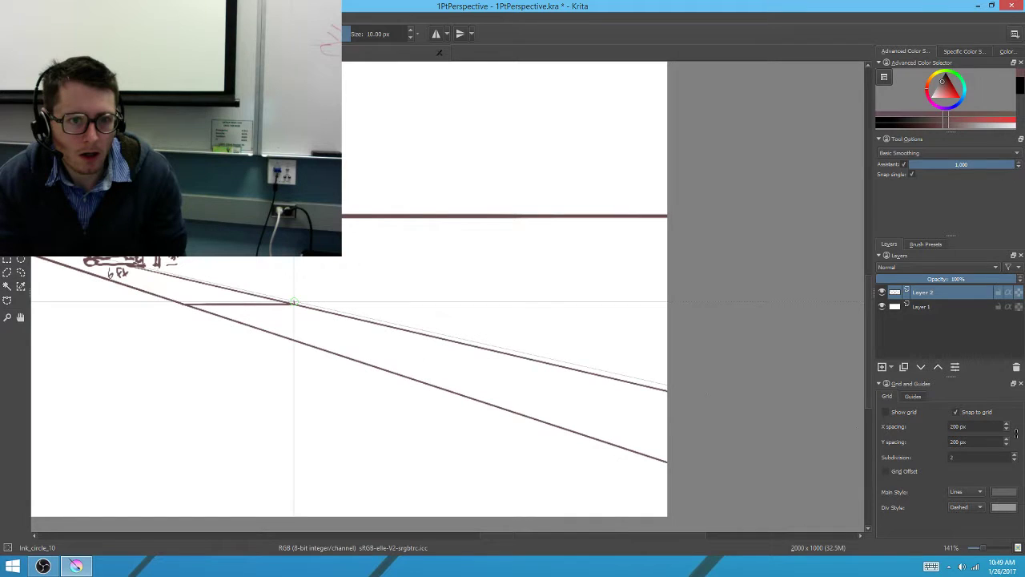
Undo the trial stroke from the right end of the horizontal line and reduce the brush size to 2 px
drag(294, 302, 423, 304)
key(ctrl+z)
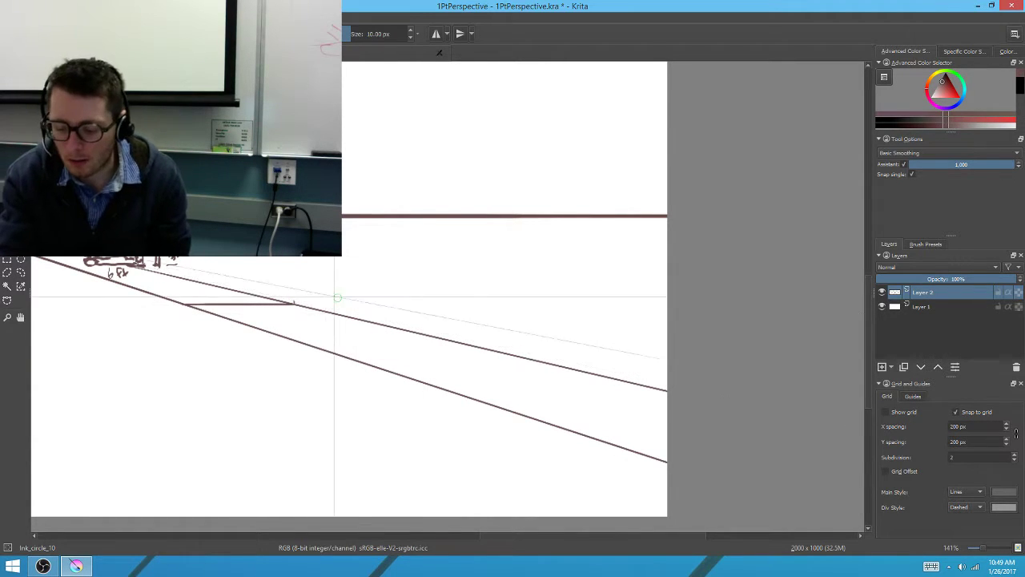
key(bracketleft)
key(bracketleft)
key(bracketleft)
key(bracketleft)
key(bracketleft)
key(bracketleft)
key(bracketleft)
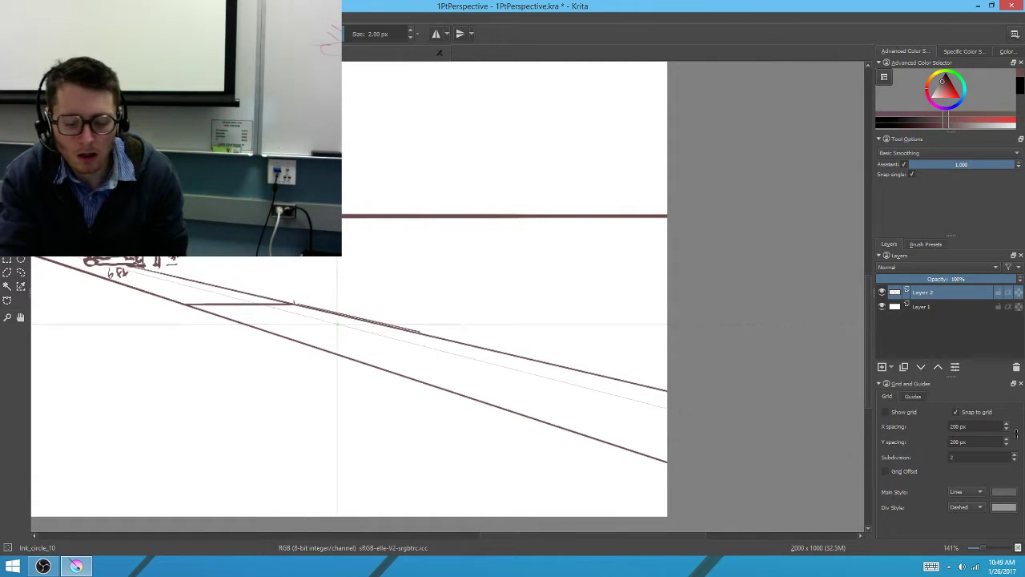
key(bracketleft)
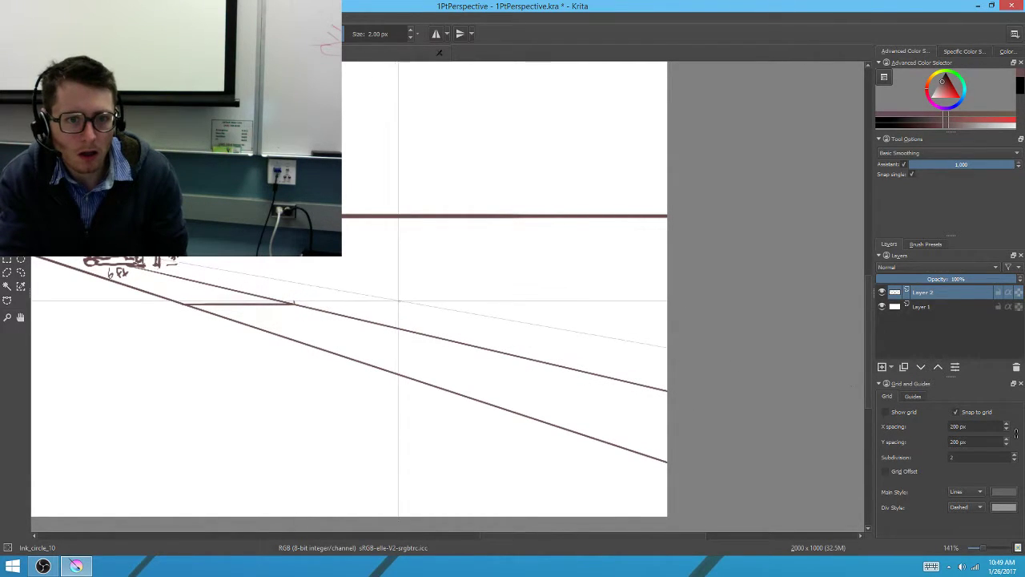
Outline a narrow base beyond the horizontal line's right end and raise vertical edges from its two right corners past the horizon
drag(399, 302, 374, 303)
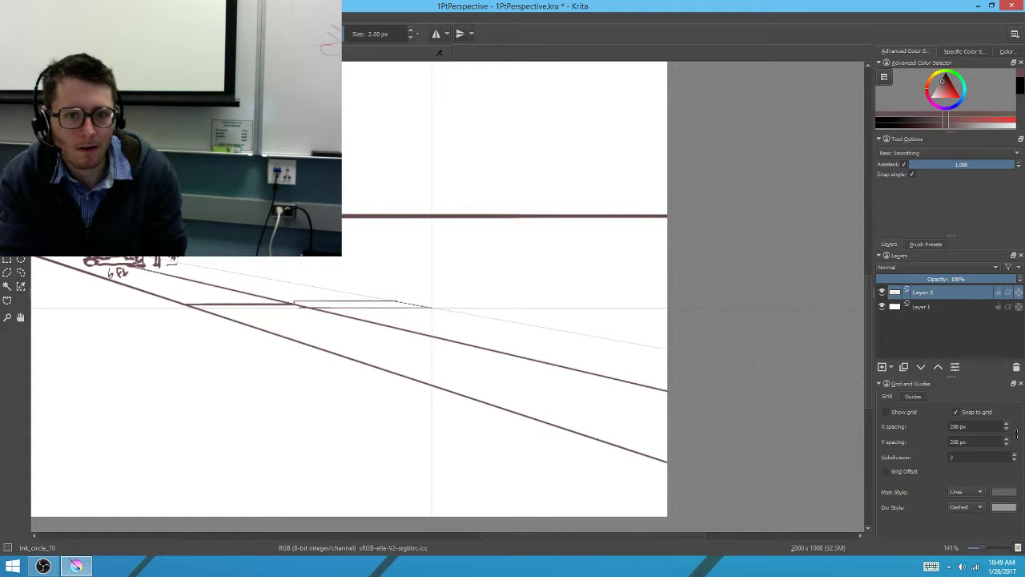
drag(431, 308, 433, 180)
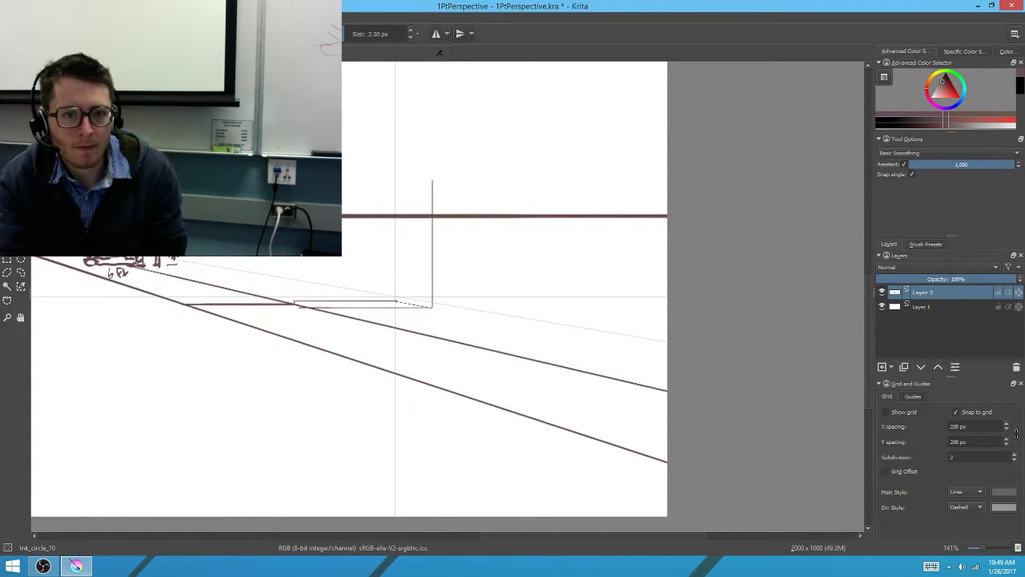
drag(396, 303, 395, 201)
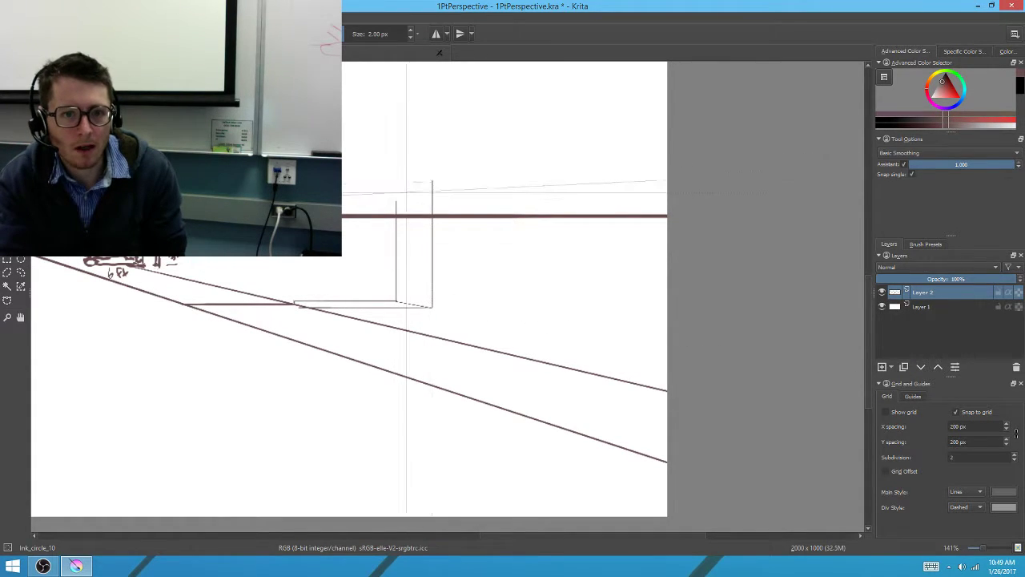
Draw the wall's top edge across the taller vertical towards the vanishing point, extending past the shorter vertical
drag(418, 275, 531, 395)
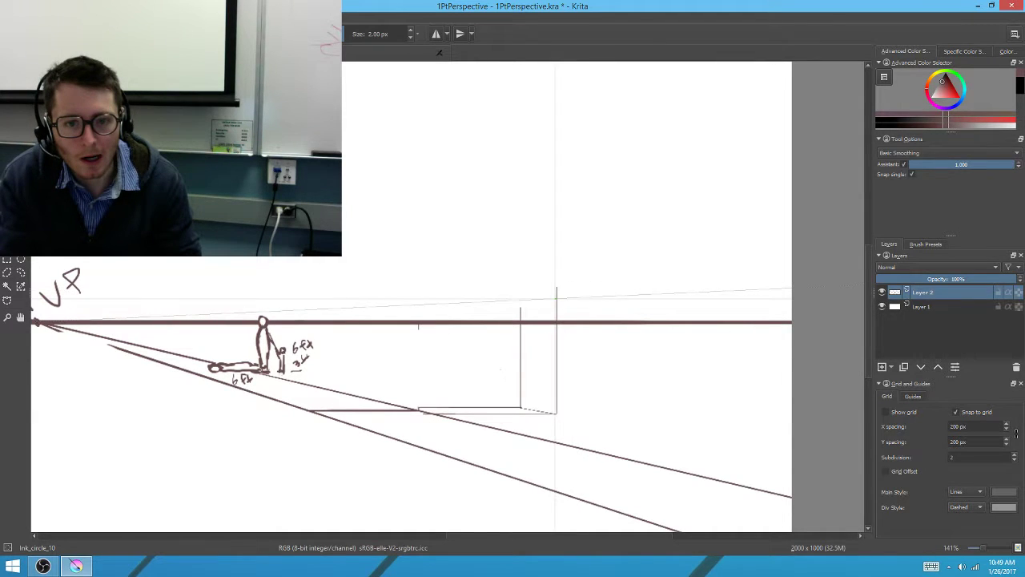
drag(563, 293, 506, 297)
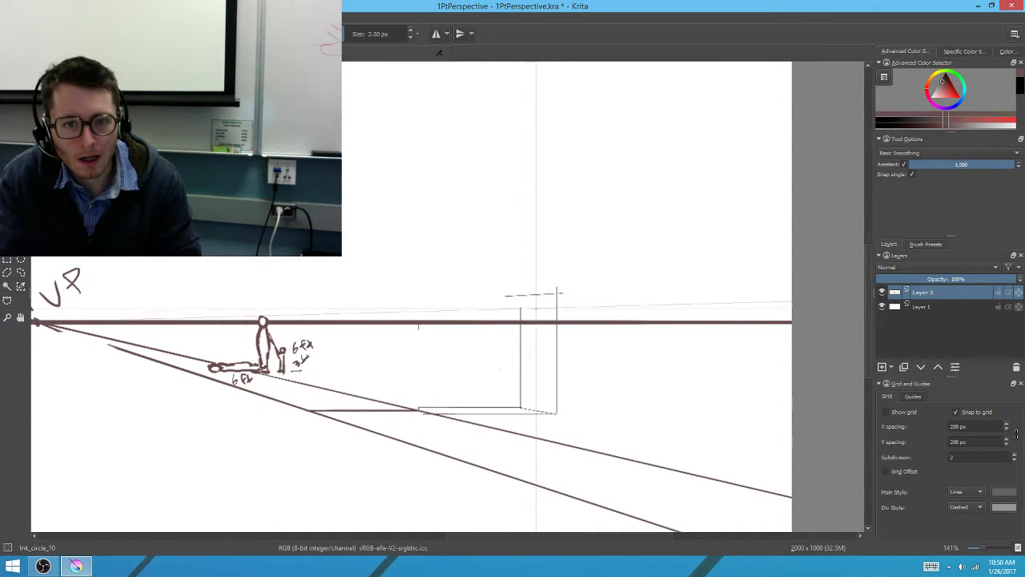
scroll(614, 281, up, 4)
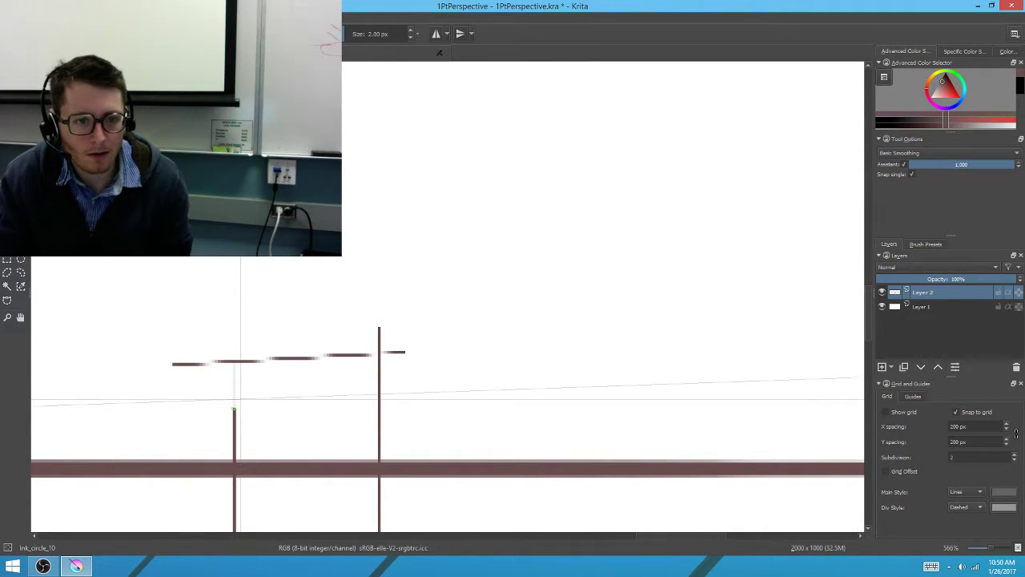
Extend the wall's shorter vertical up to its top edge and draw a second, lower top line towards the vanishing point across both verticals
drag(234, 409, 235, 362)
scroll(242, 432, down, 5)
drag(327, 400, 538, 344)
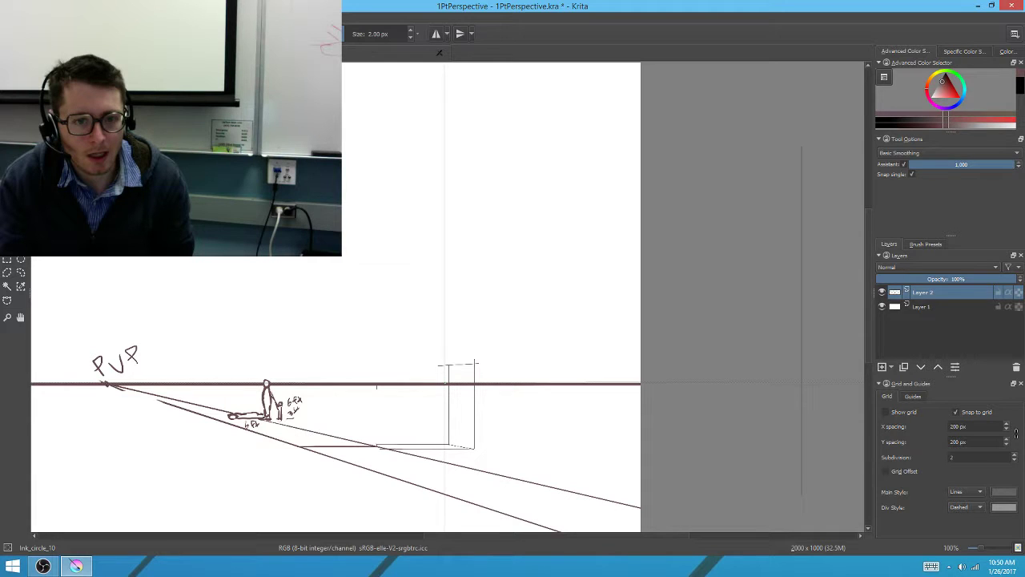
scroll(485, 387, up, 2)
mouse_move(476, 359)
mouse_down()
mouse_move(381, 362)
mouse_move(497, 358)
mouse_up()
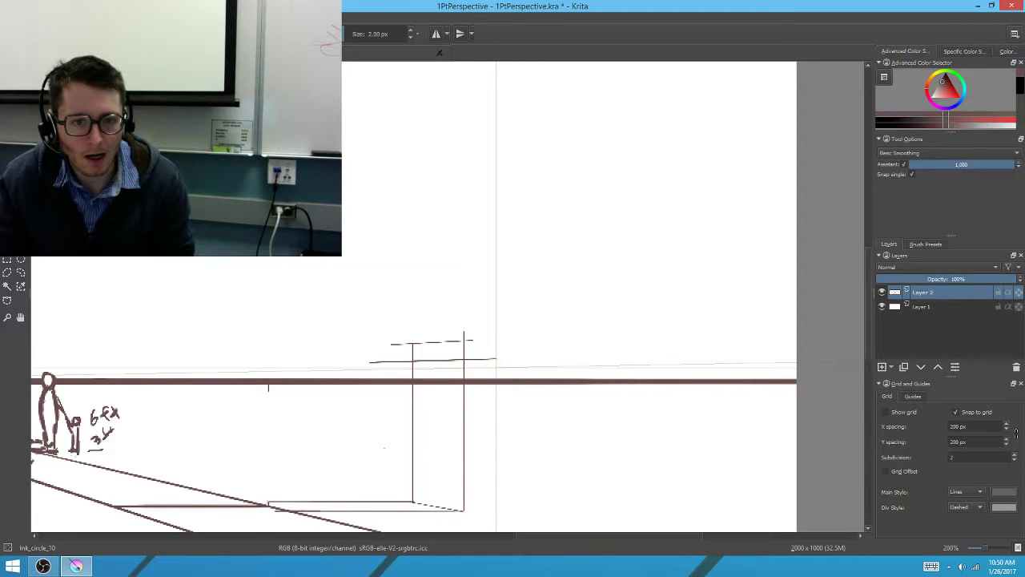
scroll(437, 360, up, 1)
Turn off assistant snapping and erase the upper top line, the overhanging line ends and the stretch of horizon inside the wall
key(ctrl+shift+l)
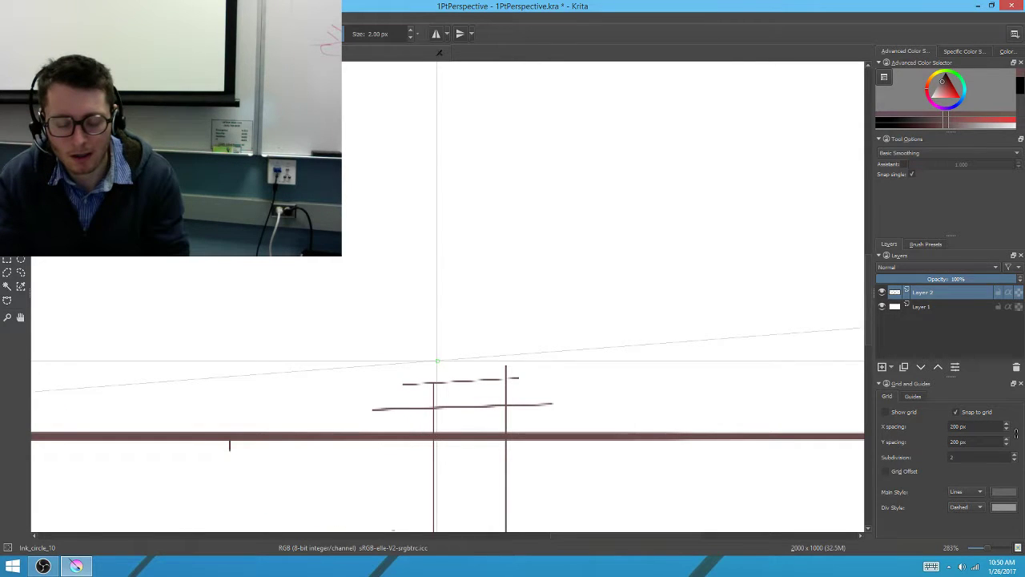
key(slash)
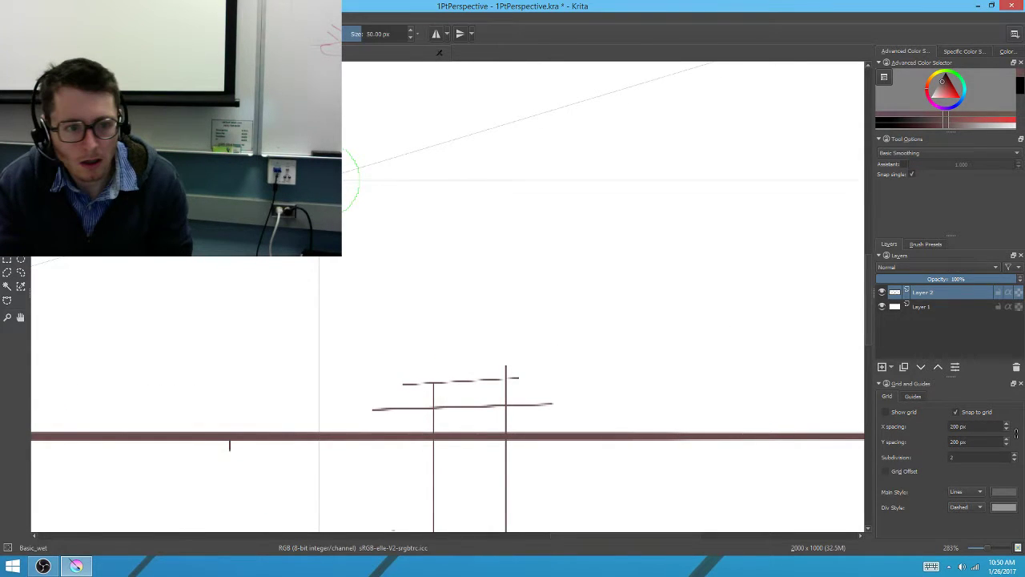
mouse_move(542, 390)
mouse_down()
mouse_move(529, 421)
mouse_move(511, 358)
mouse_move(517, 383)
mouse_move(462, 389)
mouse_move(416, 359)
mouse_move(378, 396)
mouse_move(416, 387)
mouse_move(416, 417)
mouse_move(365, 389)
mouse_move(409, 402)
mouse_move(382, 411)
mouse_move(381, 396)
mouse_move(423, 407)
mouse_move(383, 406)
mouse_up()
key(ctrl+z)
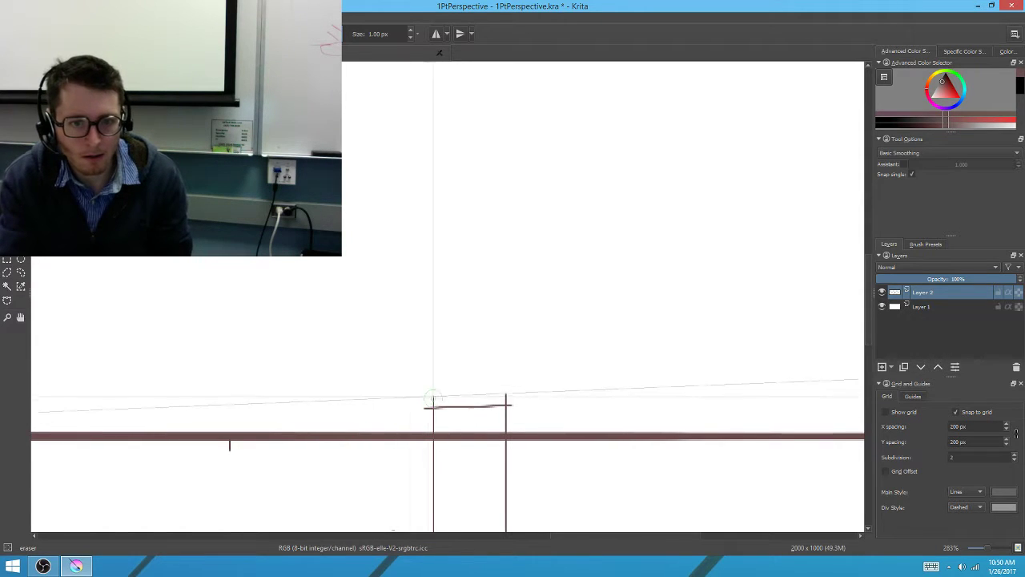
mouse_move(506, 401)
mouse_down()
mouse_move(481, 394)
mouse_move(425, 400)
mouse_up()
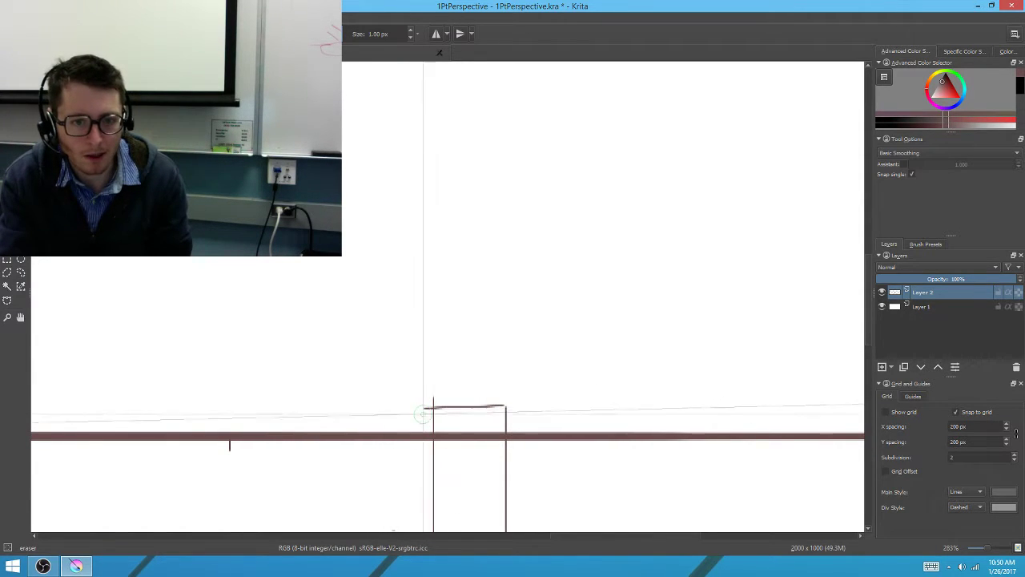
mouse_move(498, 436)
mouse_down()
mouse_move(470, 421)
mouse_move(460, 434)
mouse_move(472, 438)
mouse_move(438, 439)
mouse_up()
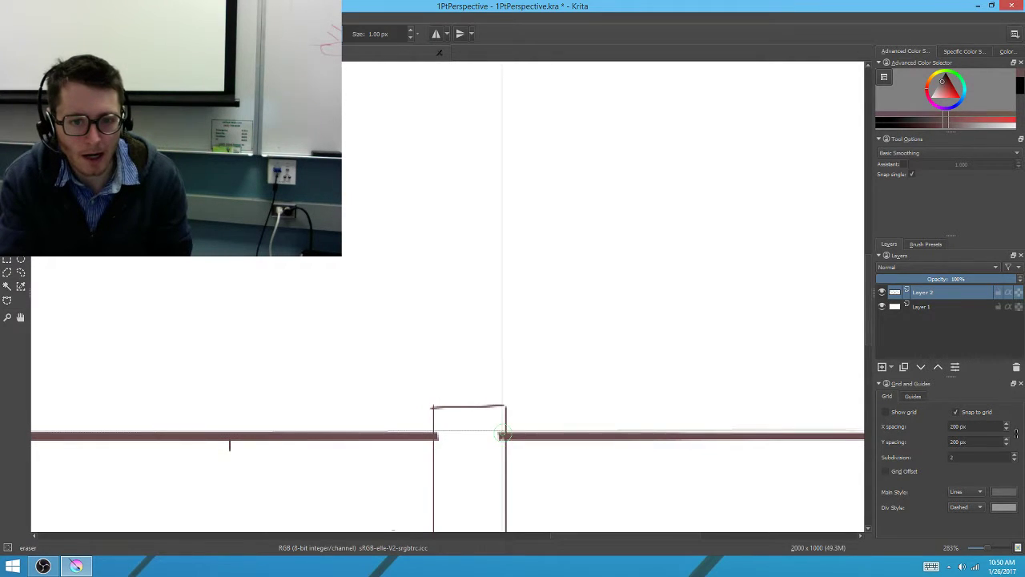
scroll(365, 318, down, 3)
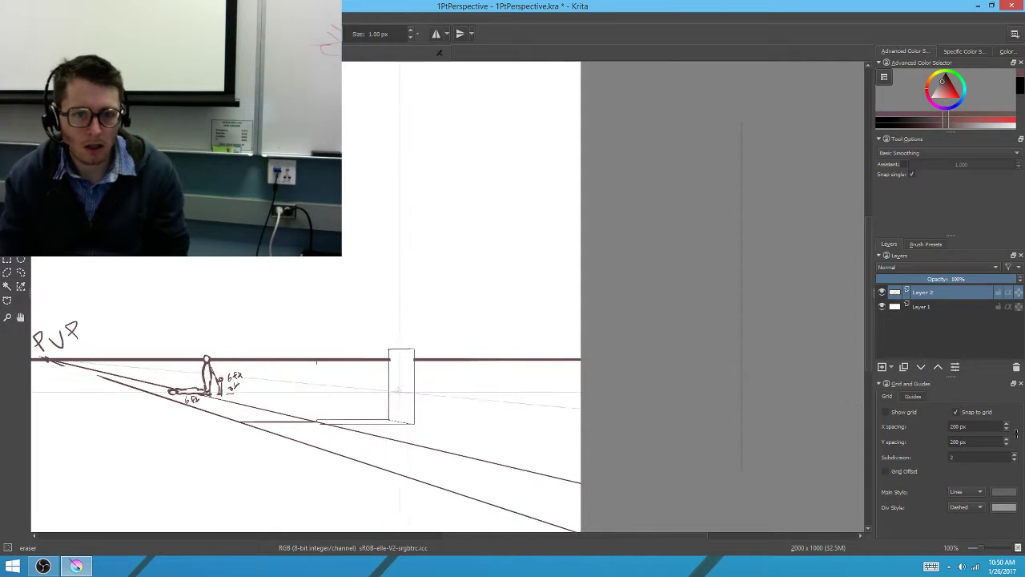
With Ink_circle_10 at 10 px and assistant snapping on, draw a larger side wall's base, far vertical and top edge towards the vanishing point
right_click(418, 443)
click(475, 386)
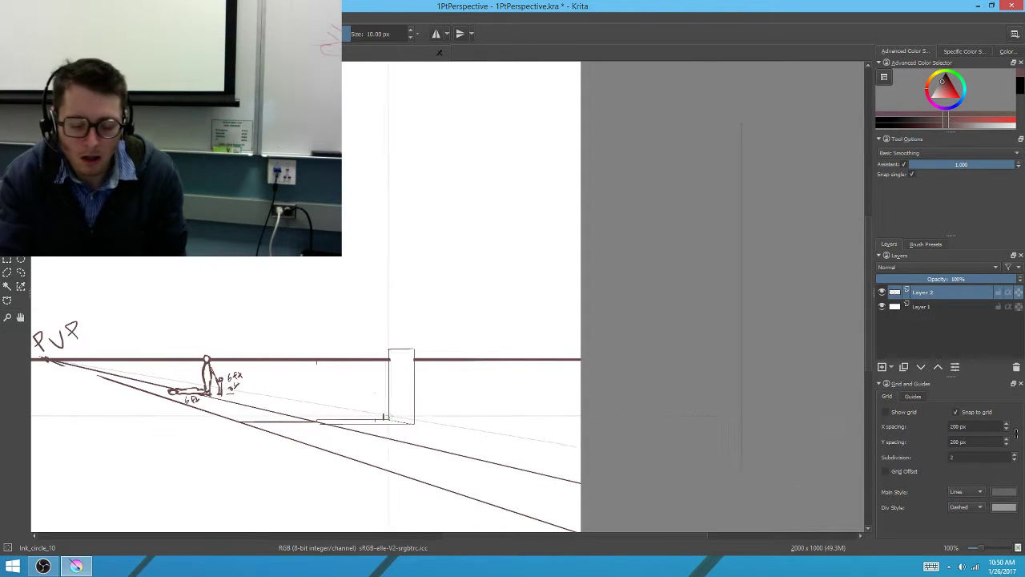
mouse_move(391, 419)
mouse_down()
mouse_move(332, 401)
mouse_move(308, 379)
mouse_move(327, 337)
mouse_move(319, 362)
mouse_move(331, 407)
mouse_move(331, 328)
mouse_up()
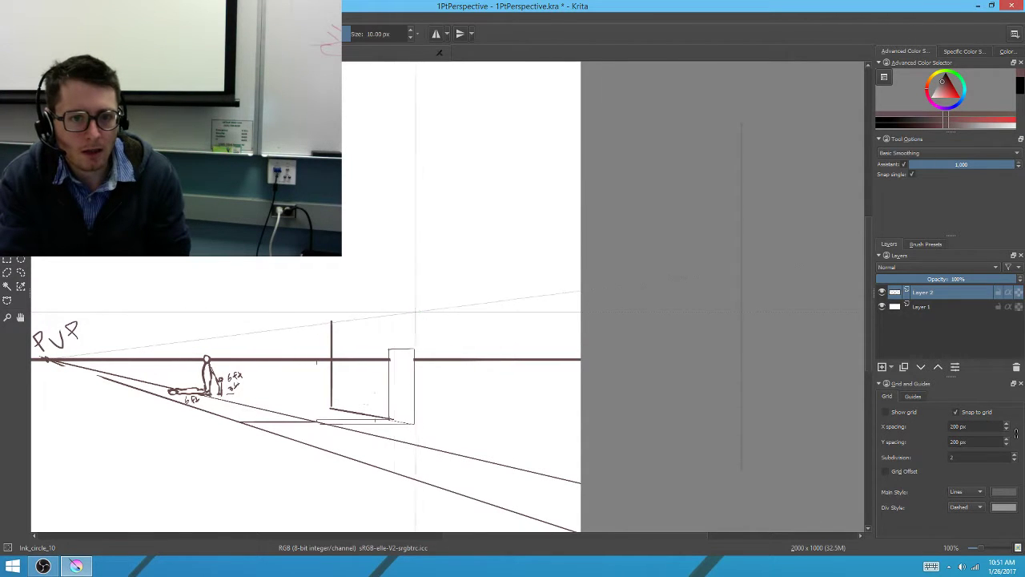
drag(330, 322, 418, 310)
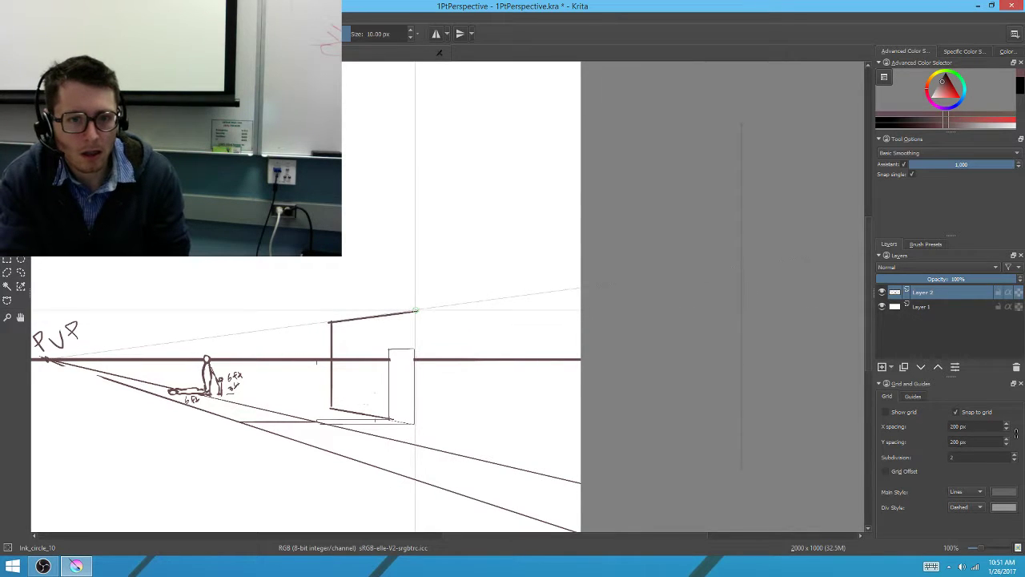
Undo the stray stroke past the side wall's top edge and draw a longer roof line just above it towards the vanishing point
mouse_move(418, 310)
mouse_down()
mouse_move(504, 295)
mouse_move(437, 295)
mouse_up()
key(ctrl+z)
key(ctrl+z)
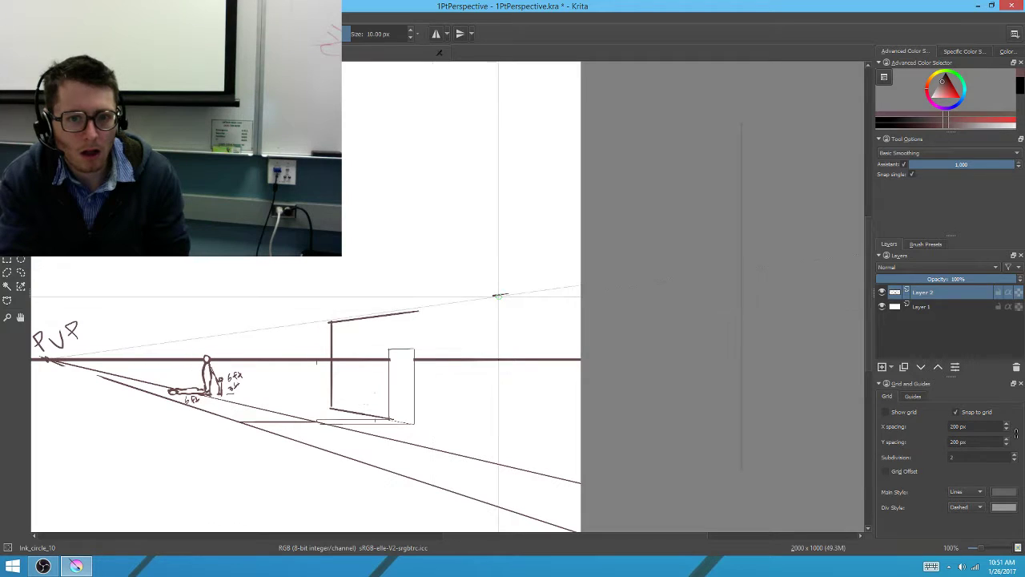
drag(501, 294, 322, 319)
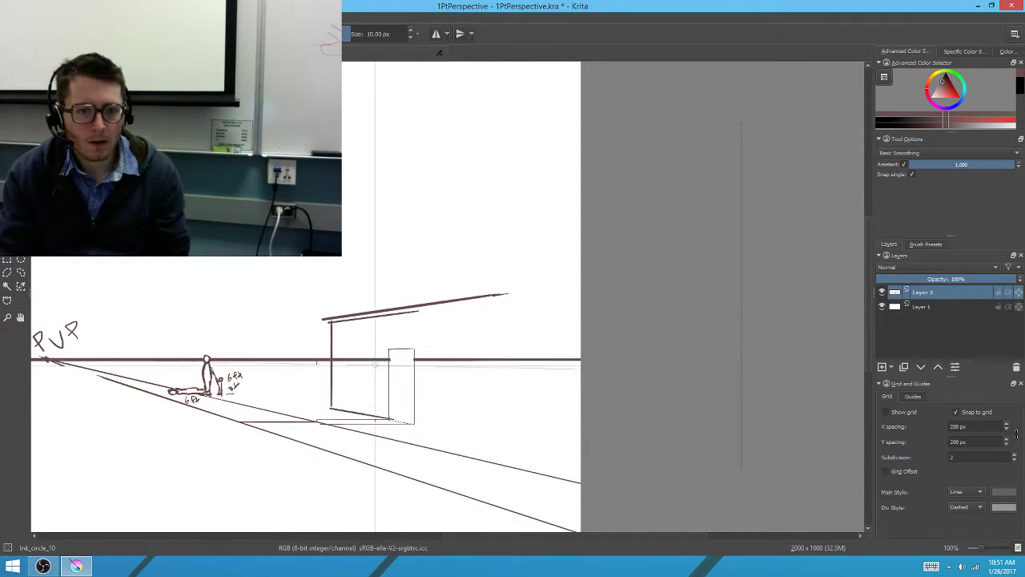
Draw a window's near vertical edge on the side wall, reduce the brush size to 4 px and draw its lower edge towards the vanishing point
mouse_move(377, 353)
mouse_down()
mouse_move(374, 390)
mouse_move(343, 385)
mouse_up()
scroll(366, 342, up, 2)
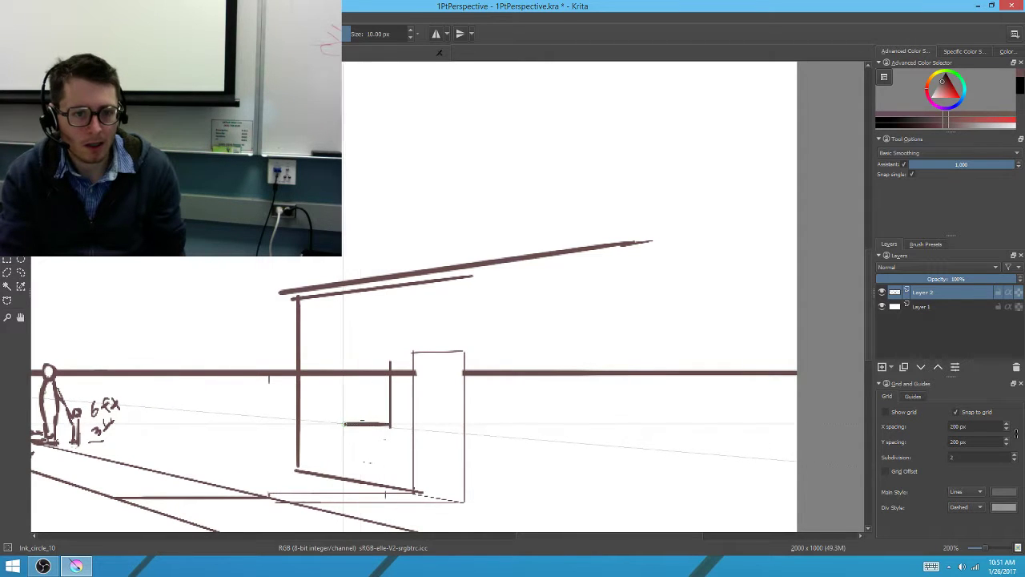
key(bracketleft)
key(bracketleft)
key(bracketleft)
key(bracketleft)
key(bracketleft)
key(bracketleft)
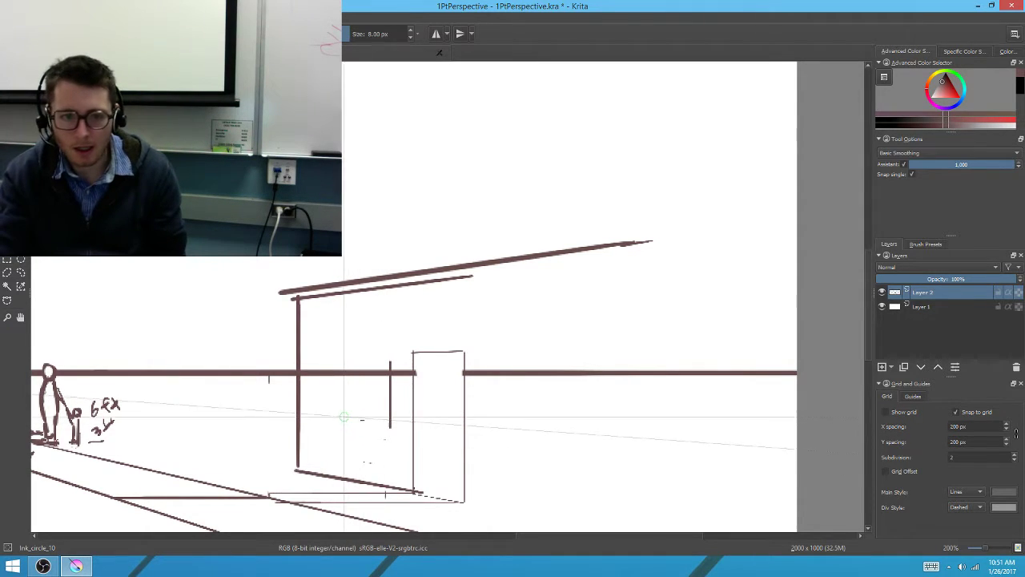
drag(316, 419, 390, 424)
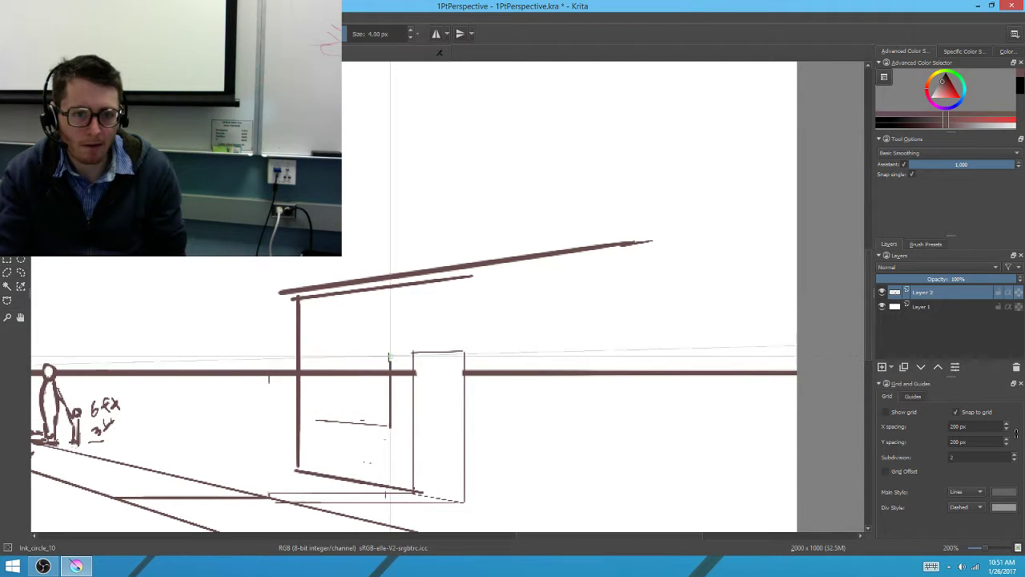
Try to draw the window's top edge from its near vertical towards the vanishing point
drag(390, 359, 326, 354)
key(ctrl+z)
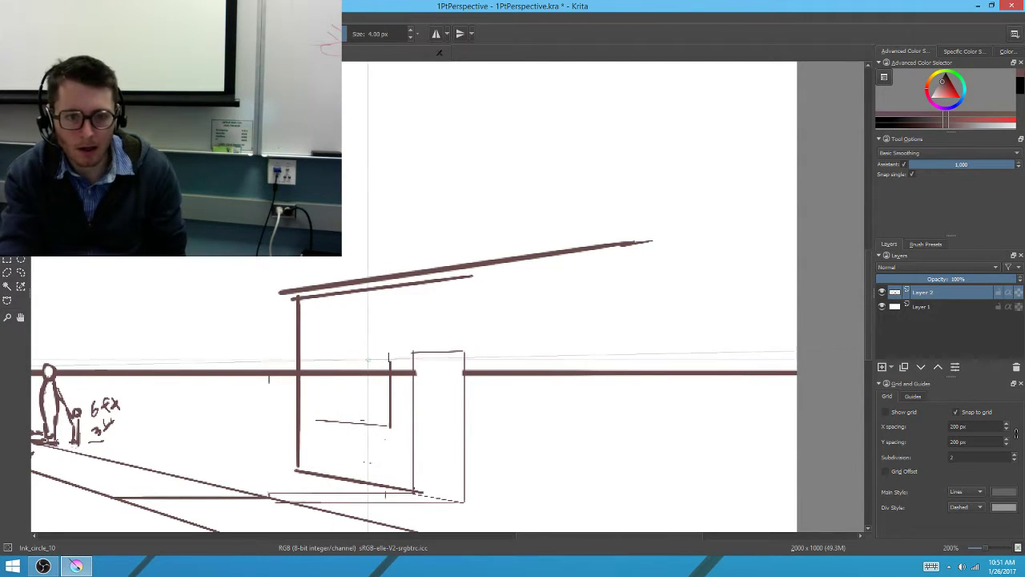
drag(390, 355, 335, 356)
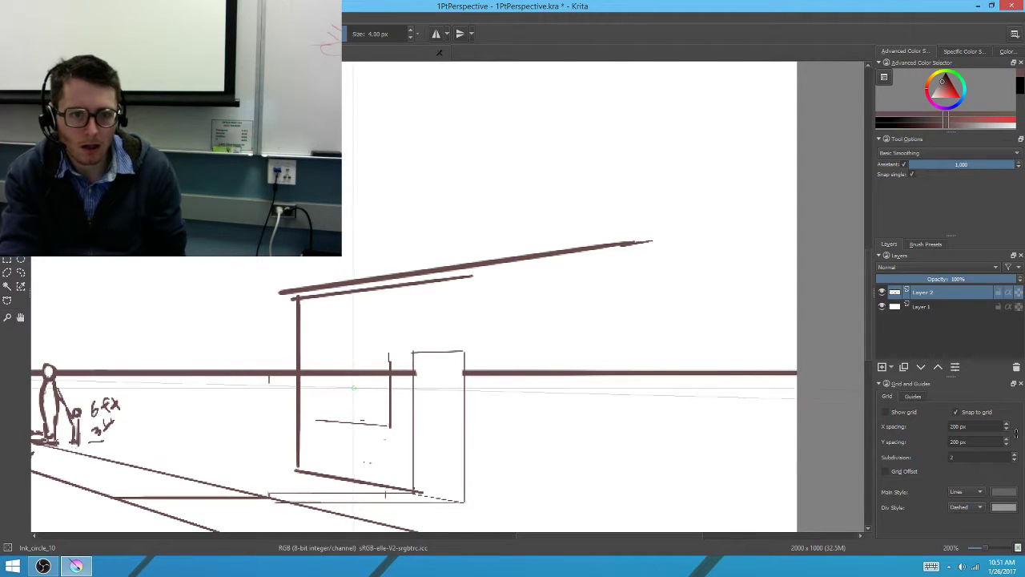
Switch off the vertical ruler assistant outside the canvas, delete the stray vanishing point above the roof, and return to the brush
scroll(377, 413, down, 2)
scroll(380, 409, down, 1)
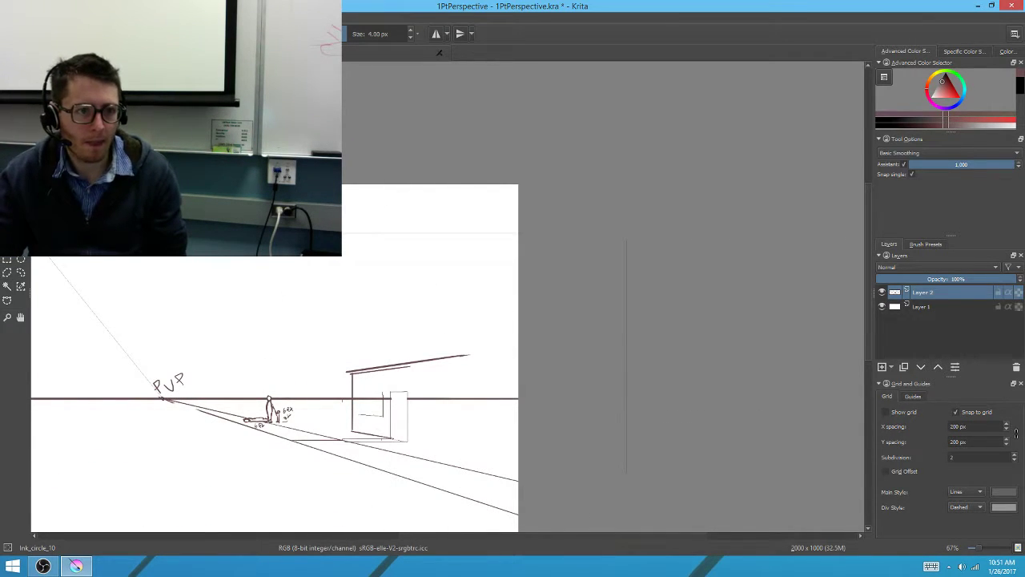
click(7, 242)
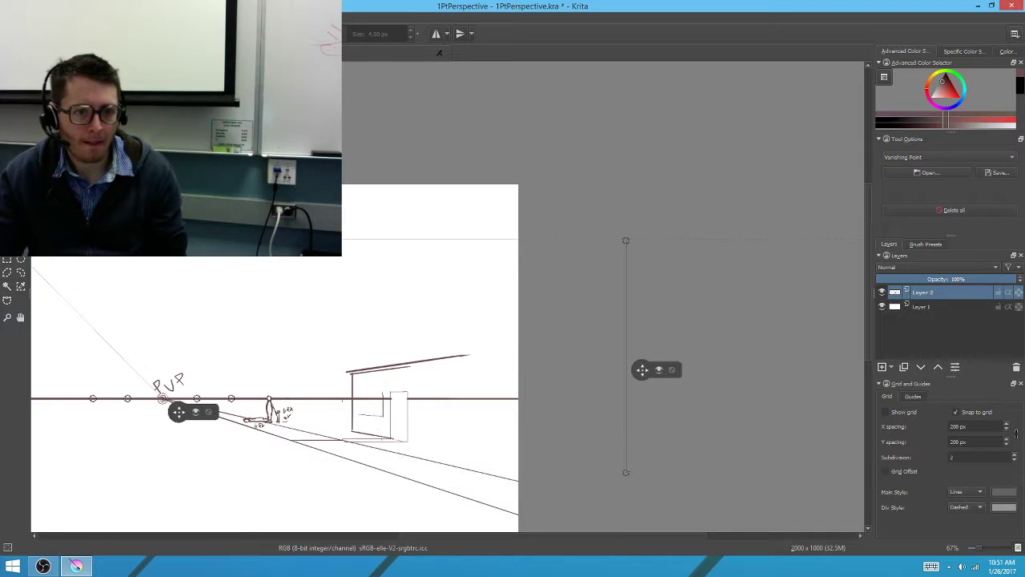
click(662, 370)
scroll(435, 360, up, 2)
click(469, 290)
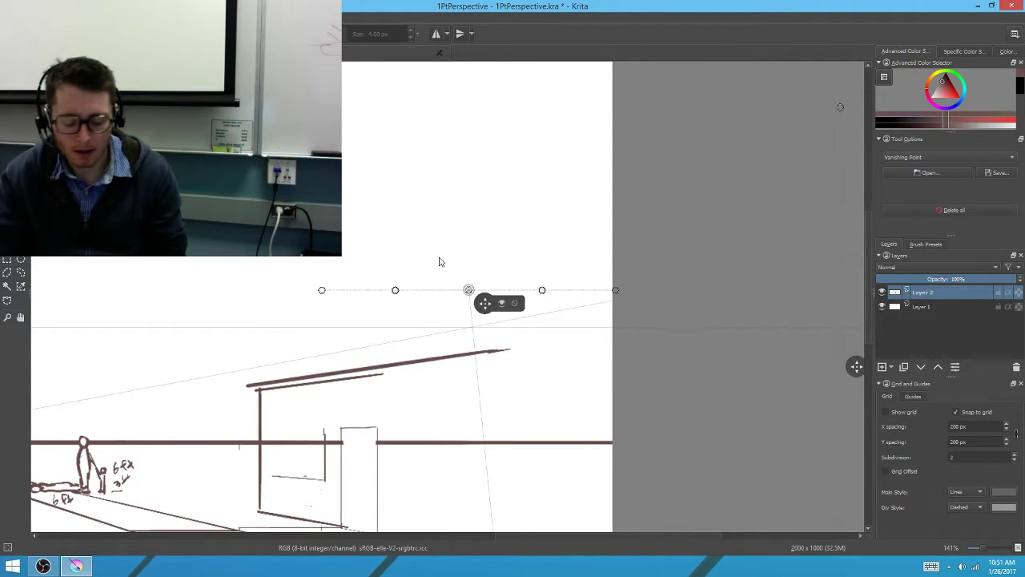
click(514, 304)
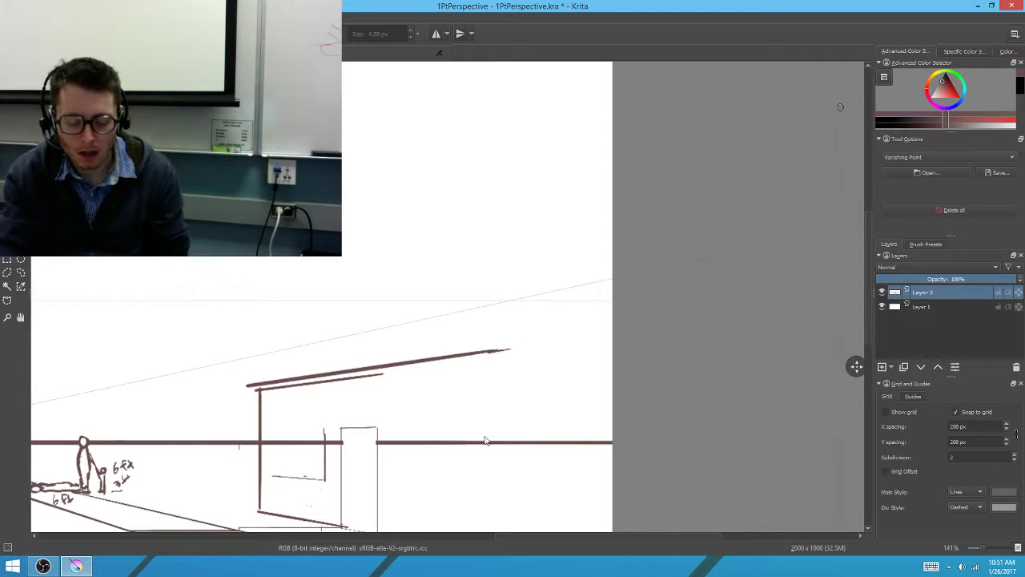
key(b)
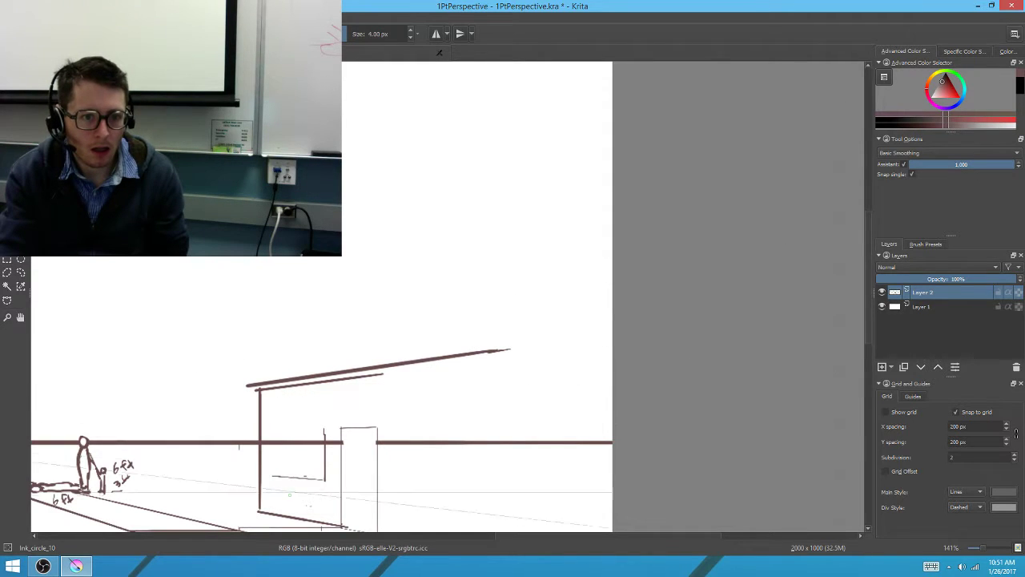
Try the window's top edge again with the vertical ruler assistant switched off, and undo the trial strokes
drag(325, 431, 214, 424)
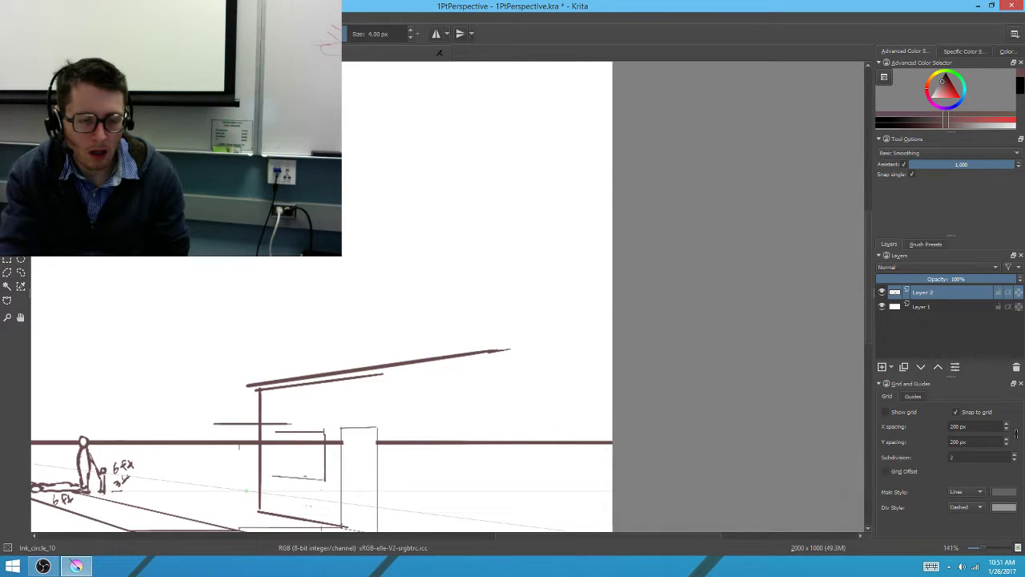
key(ctrl+z)
key(ctrl+z)
Inspect which assistants remain active around the canvas, and return to the brush at the side wall
scroll(418, 394, down, 4)
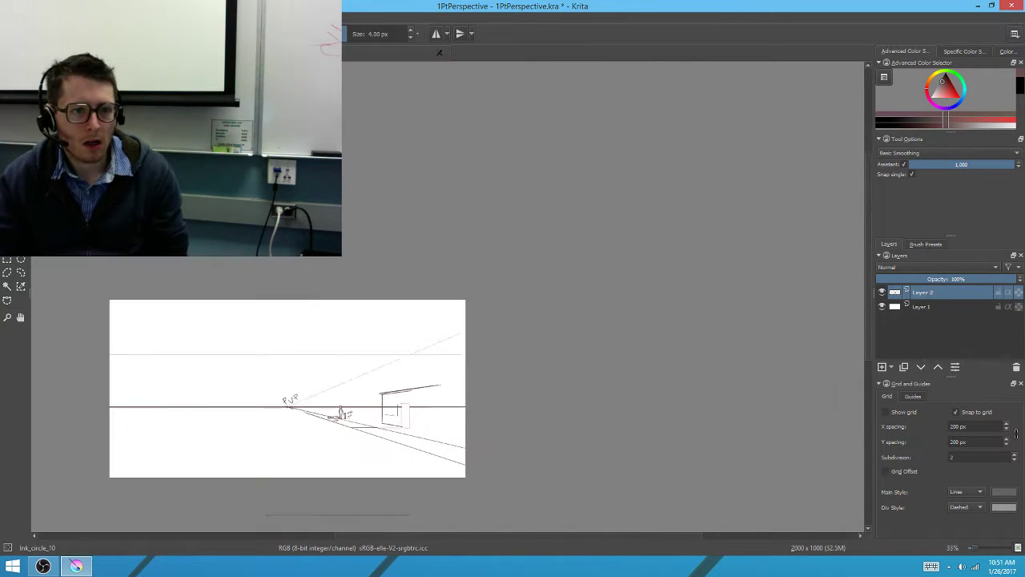
click(7, 241)
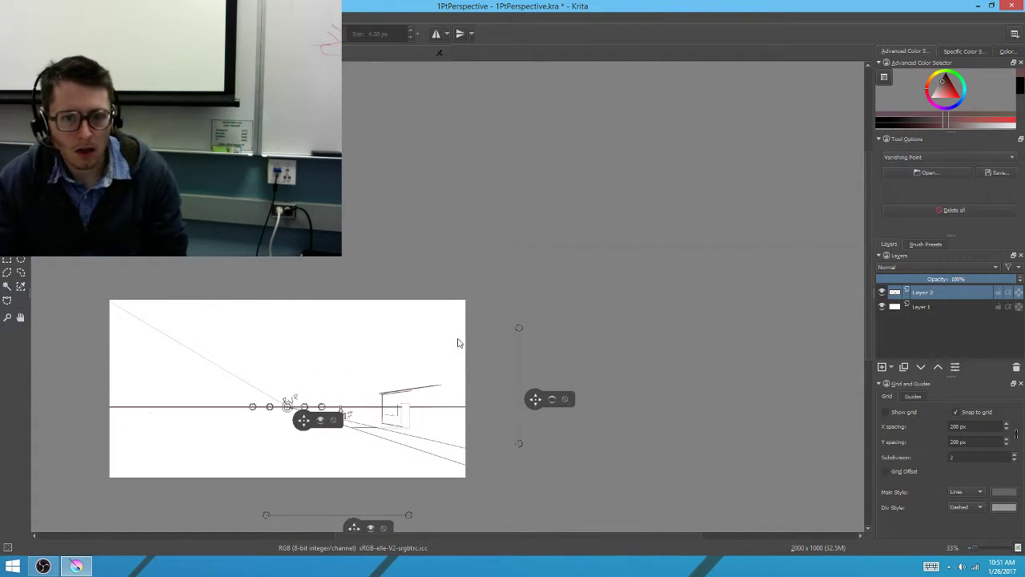
scroll(339, 363, up, 4)
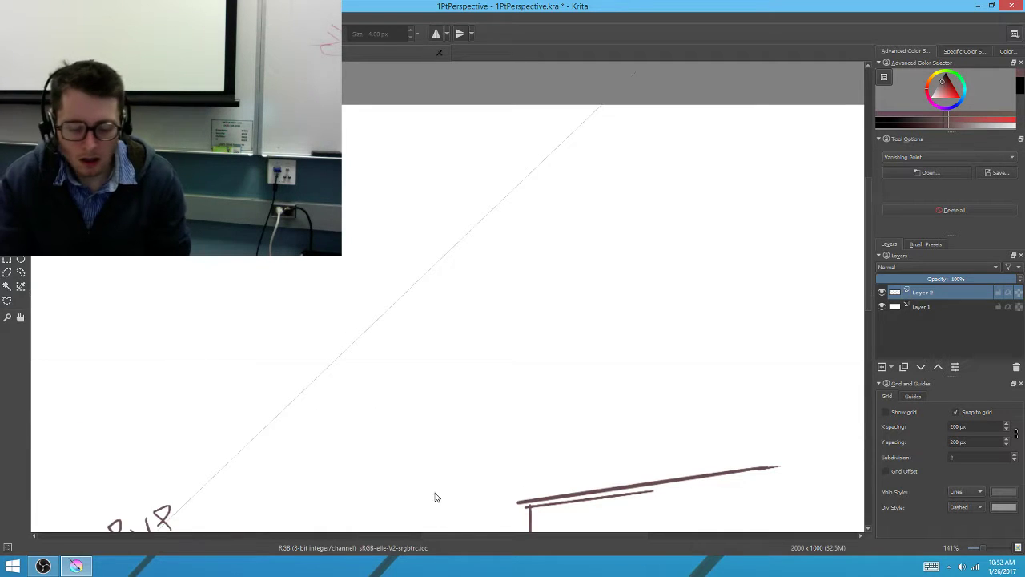
key(b)
scroll(404, 441, down, 7)
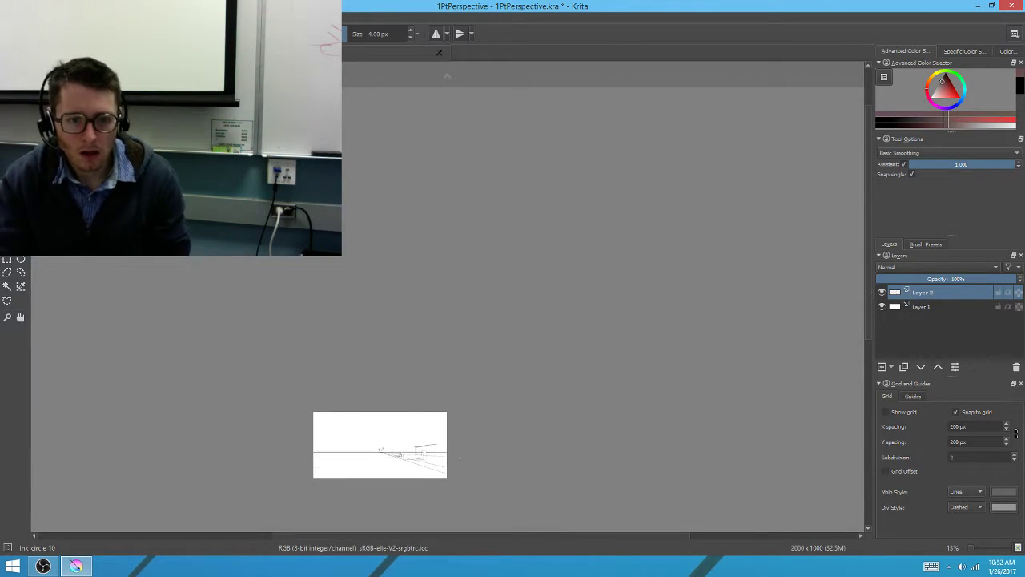
scroll(410, 410, up, 2)
drag(389, 463, 293, 258)
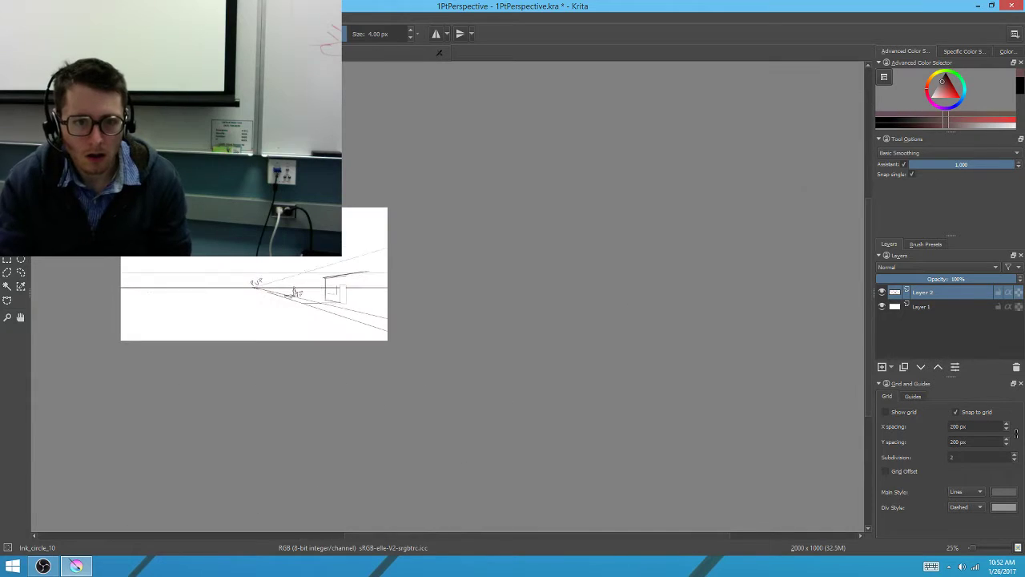
scroll(336, 282, up, 5)
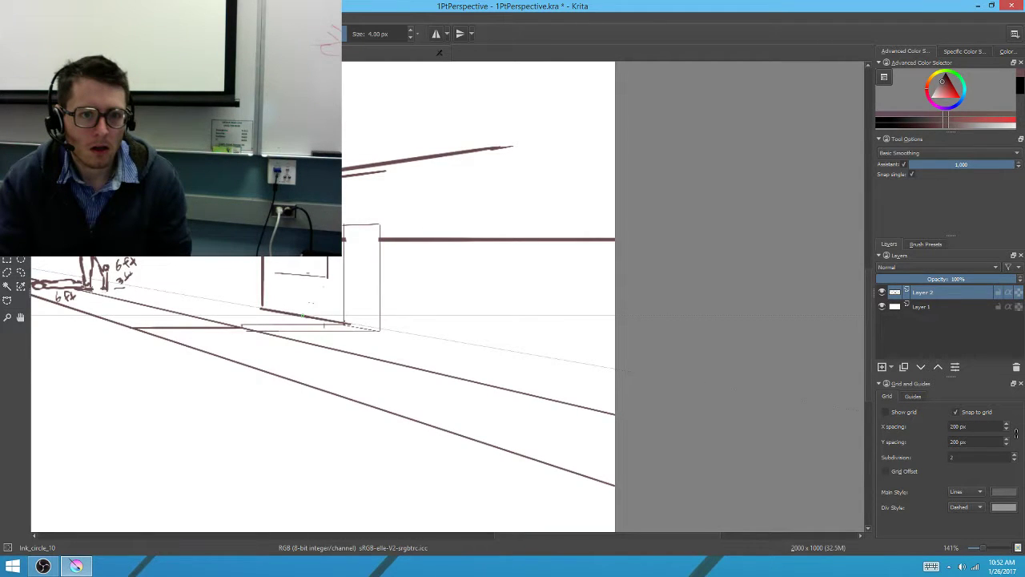
Draw another trial stroke for the window's top edge and undo it
drag(302, 315, 384, 364)
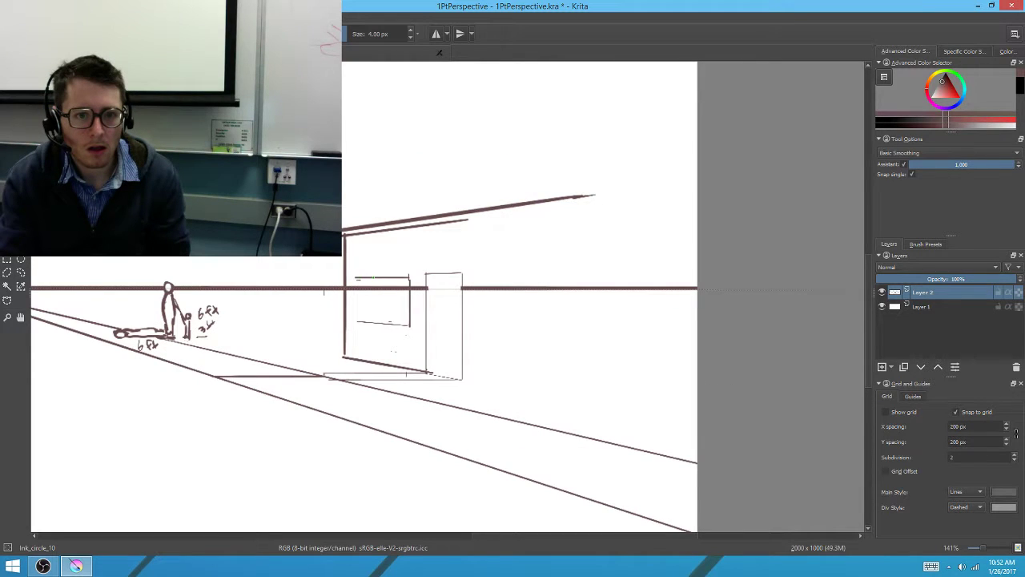
scroll(329, 312, down, 4)
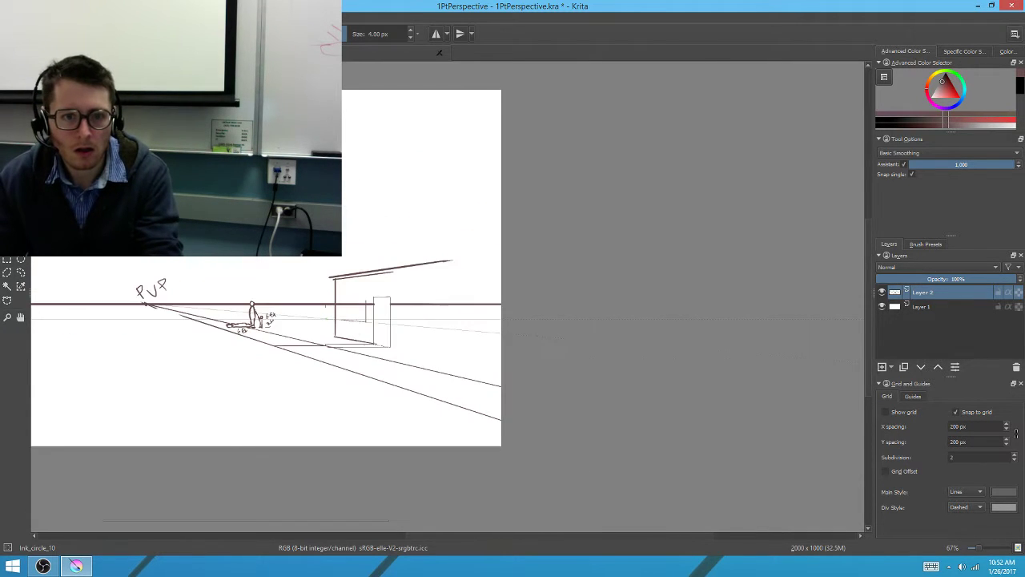
key(ctrl+z)
Delete the horizontal ruler assistant below the canvas
click(7, 242)
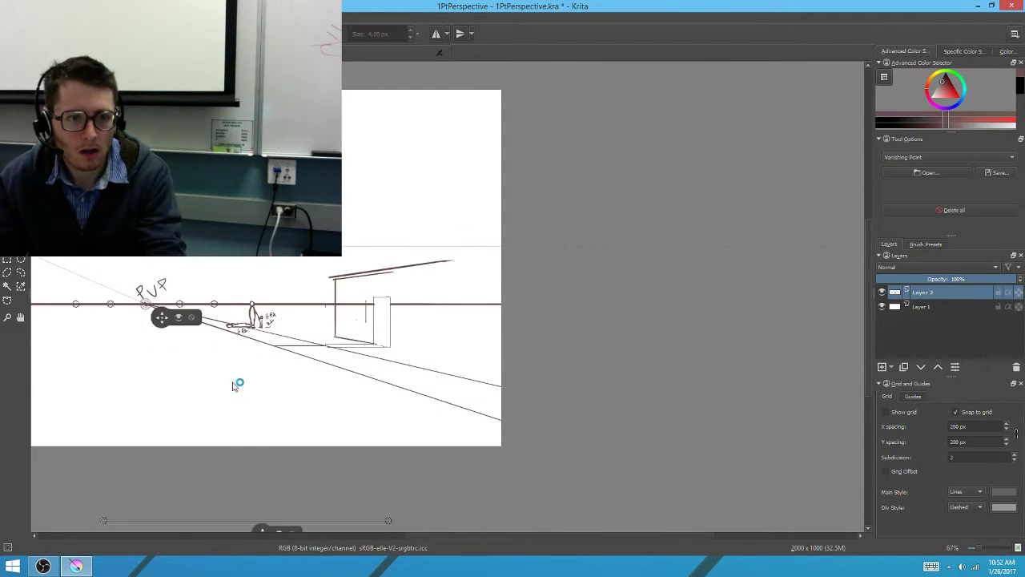
drag(253, 398, 292, 357)
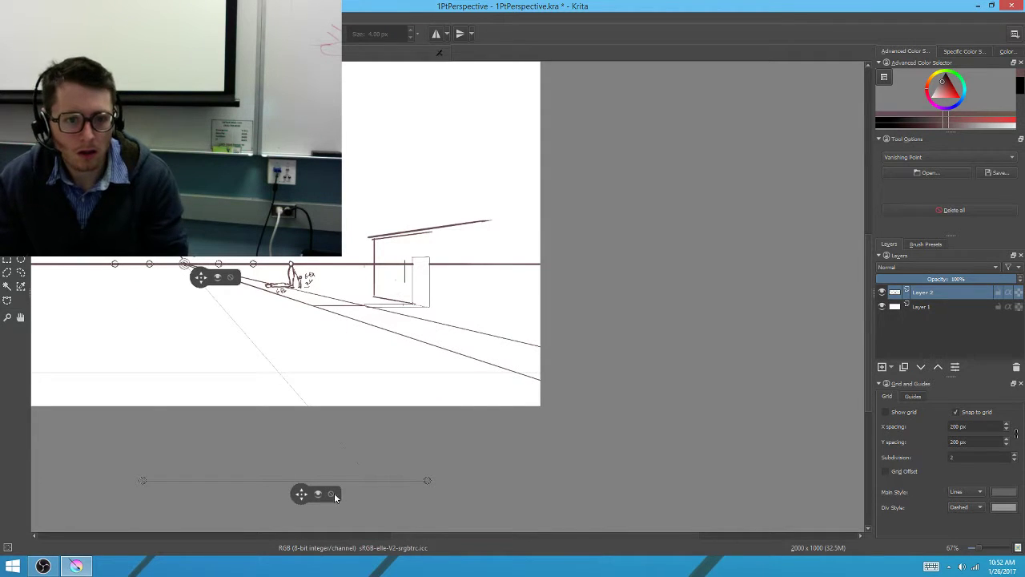
click(333, 494)
scroll(242, 408, up, 5)
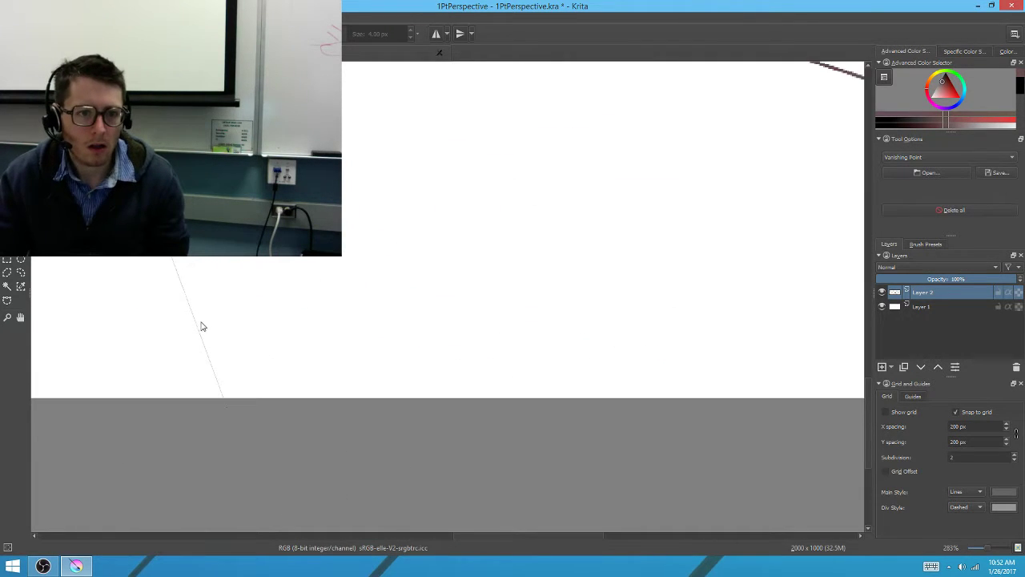
Draw the window's bottom edge toward the vanishing point and a straight vertical line for its far side
mouse_move(178, 311)
mouse_down()
mouse_move(442, 218)
mouse_move(481, 325)
mouse_move(469, 428)
mouse_move(520, 277)
mouse_up()
key(b)
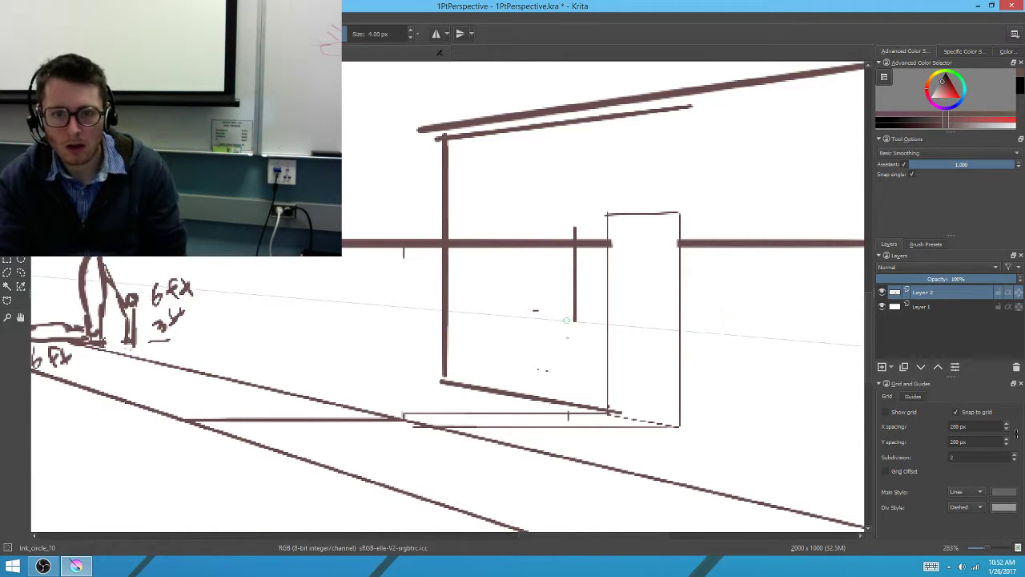
drag(574, 323, 463, 317)
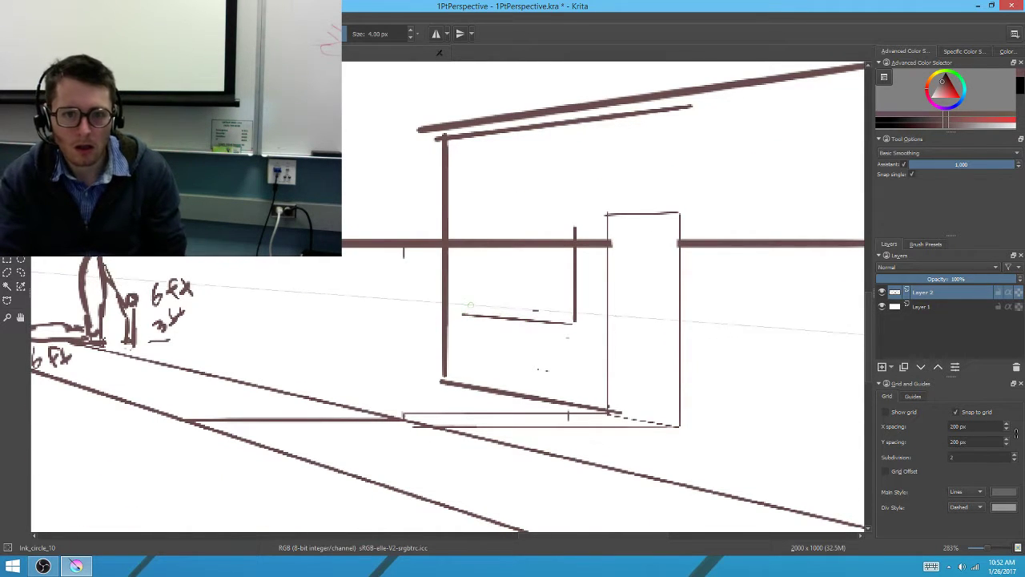
key(v)
drag(462, 314, 465, 231)
key(b)
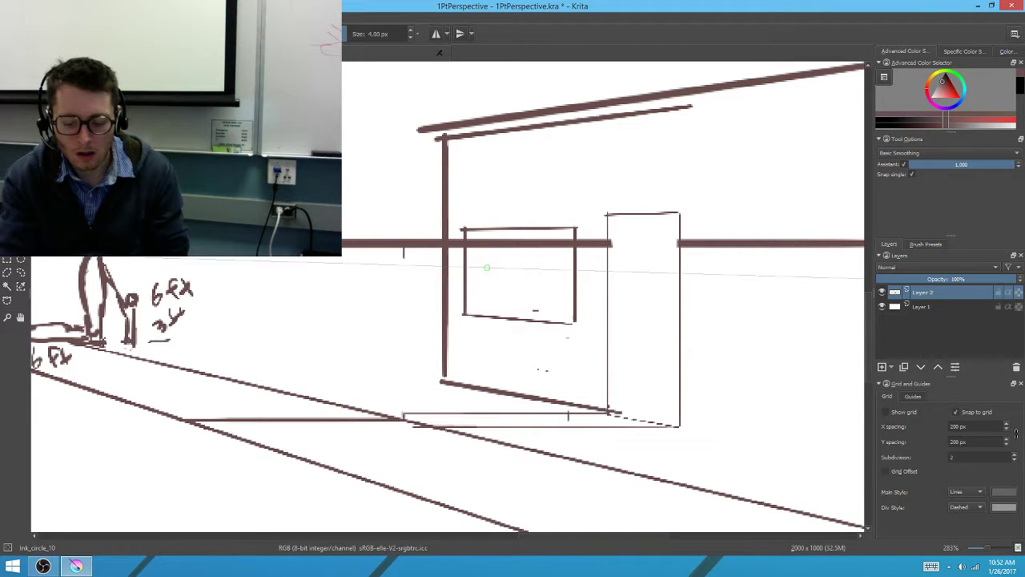
Switch off assistant snapping and erase the horizon line across the side wall from the far corner to the door
key(e)
key(ctrl)
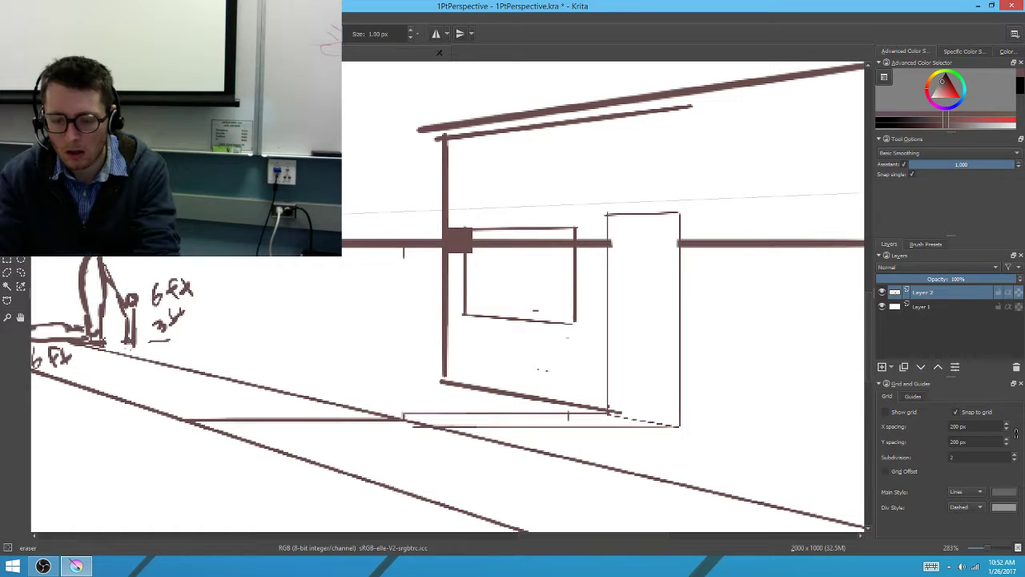
drag(460, 241, 474, 251)
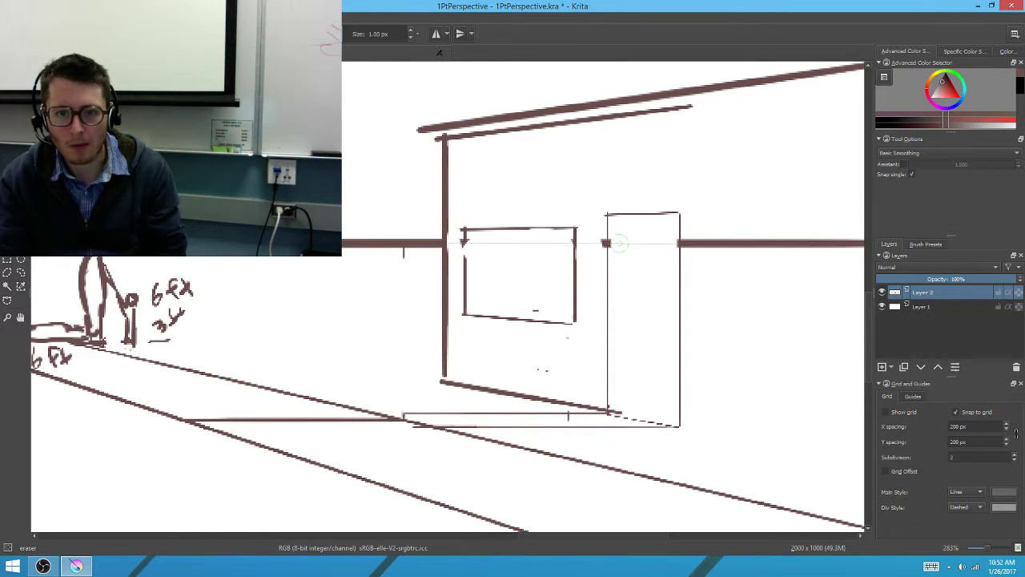
Erase the spare line beneath the roof edge and the bits of horizon line at the door's sides
scroll(617, 244, down, 3)
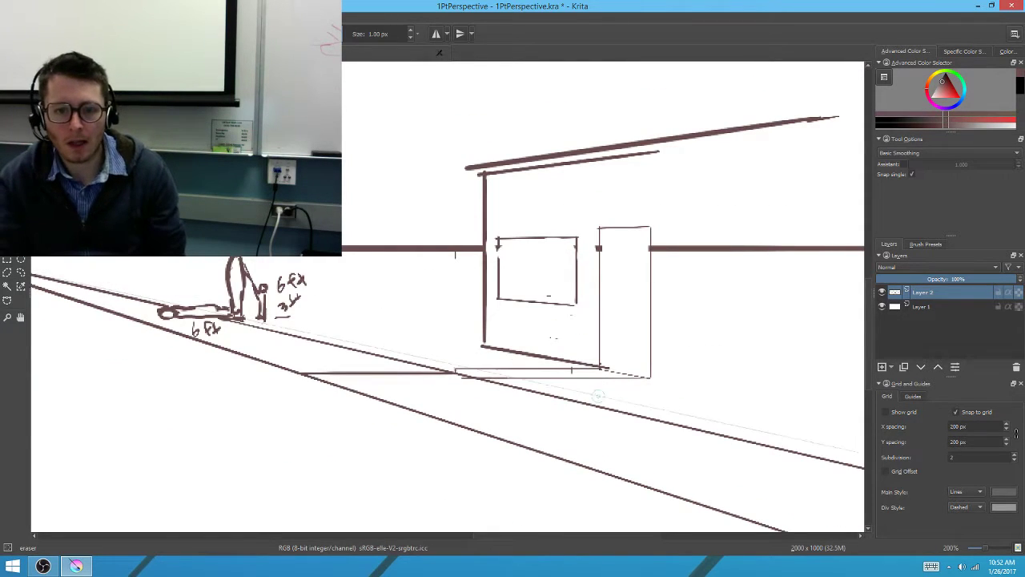
drag(605, 385, 419, 483)
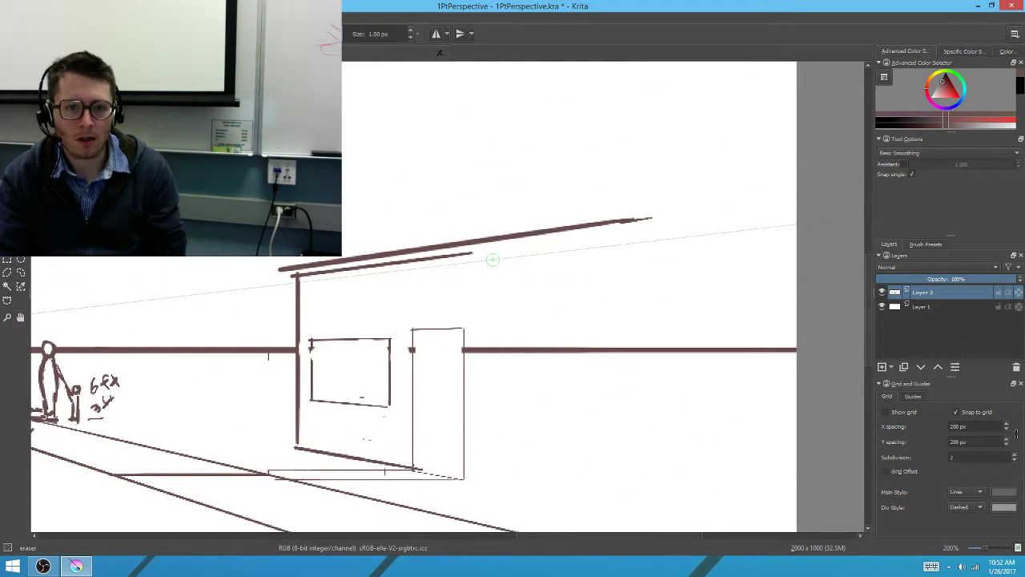
mouse_move(493, 259)
mouse_down()
mouse_move(382, 265)
mouse_move(382, 294)
mouse_up()
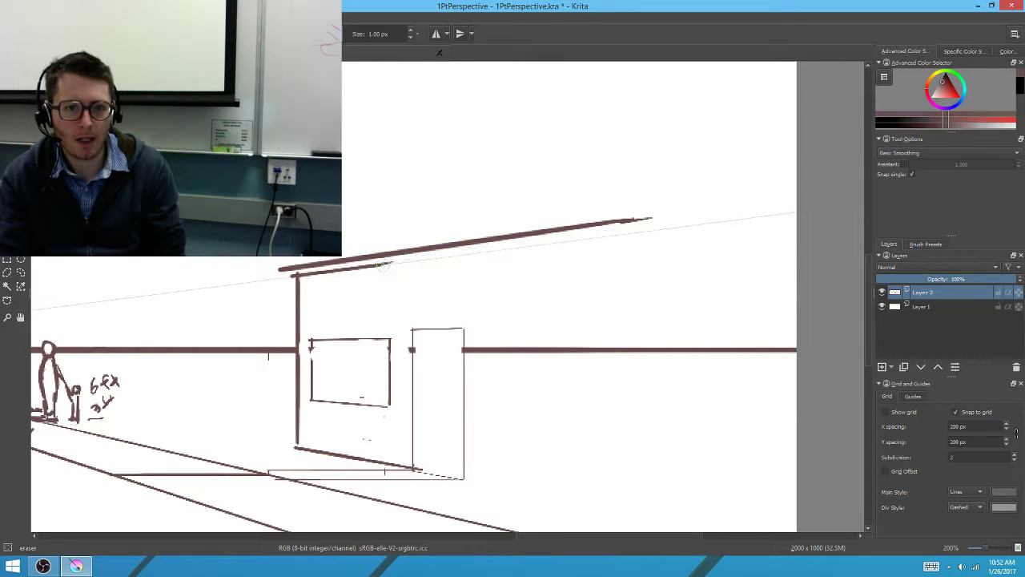
mouse_move(387, 257)
mouse_down()
mouse_move(303, 285)
mouse_move(404, 269)
mouse_move(338, 270)
mouse_up()
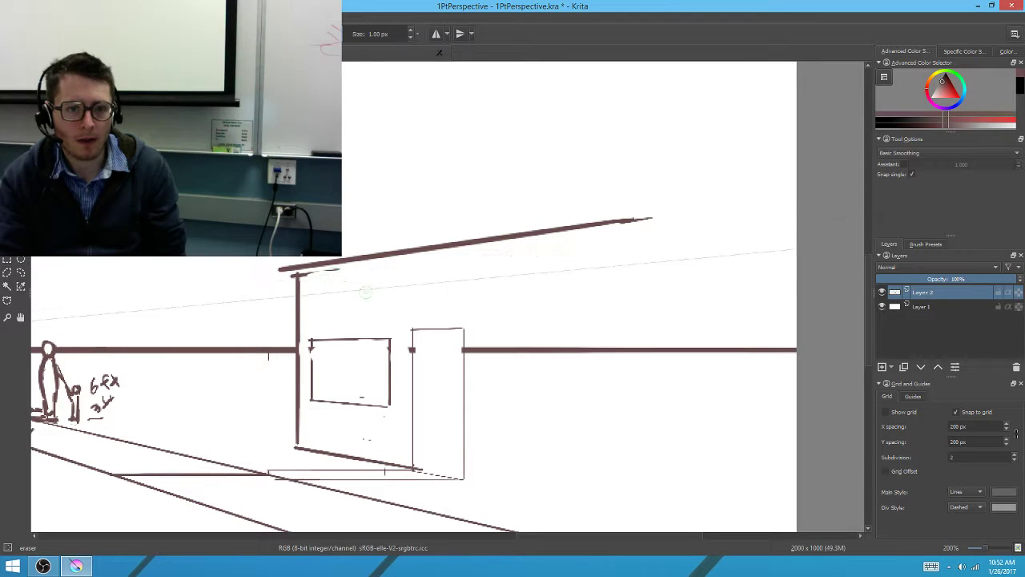
drag(439, 422, 410, 377)
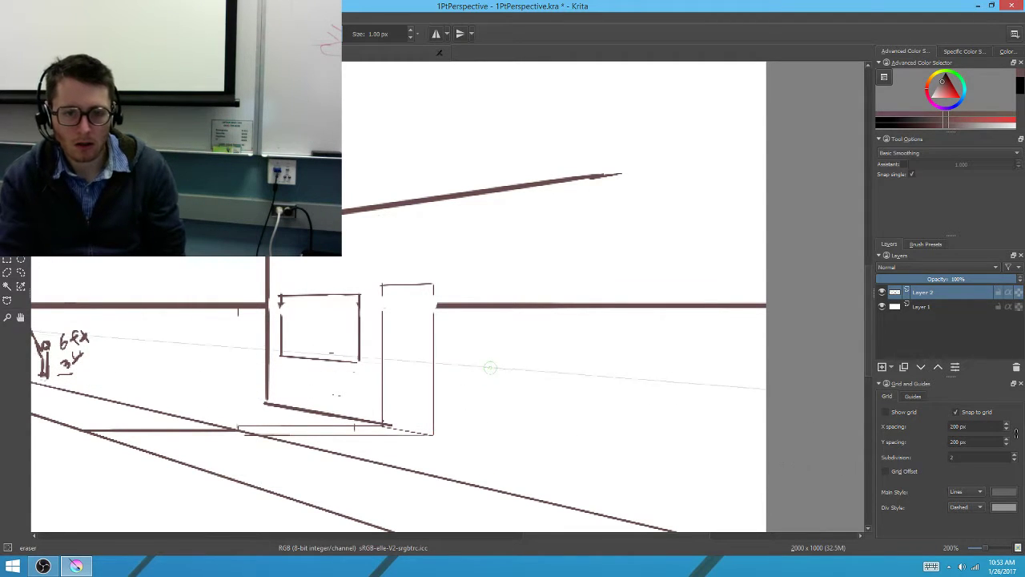
Switch to the Ink_circle_10 brush at 10 px, try the wall's base line from the door forward, and undo the stroke
right_click(556, 346)
click(604, 319)
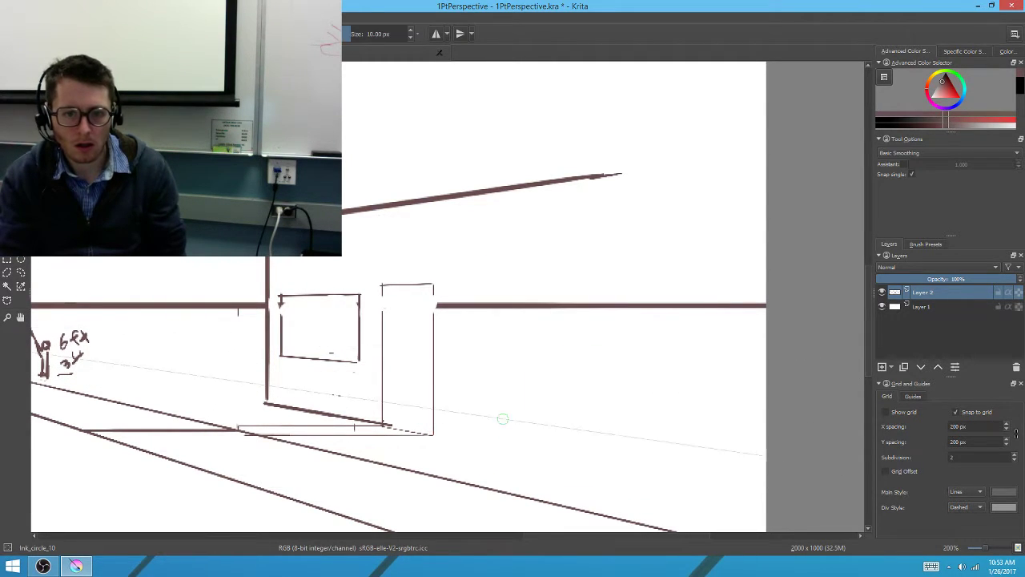
drag(433, 435, 606, 451)
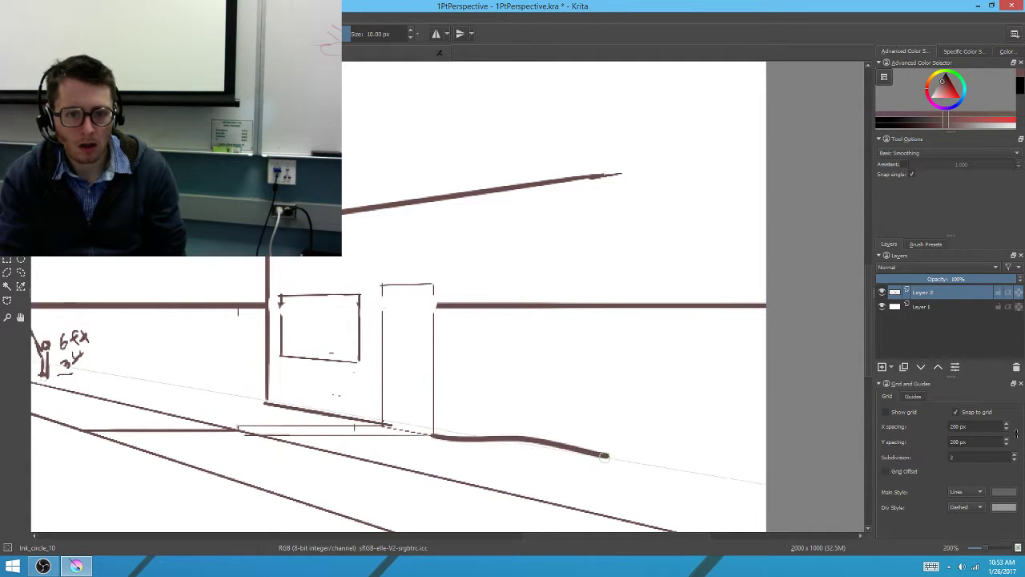
key(ctrl+z)
Draw the side wall's base line forward from the door with assistant snapping on, and close the wall with a vertical near edge
key(ctrl+shift+l)
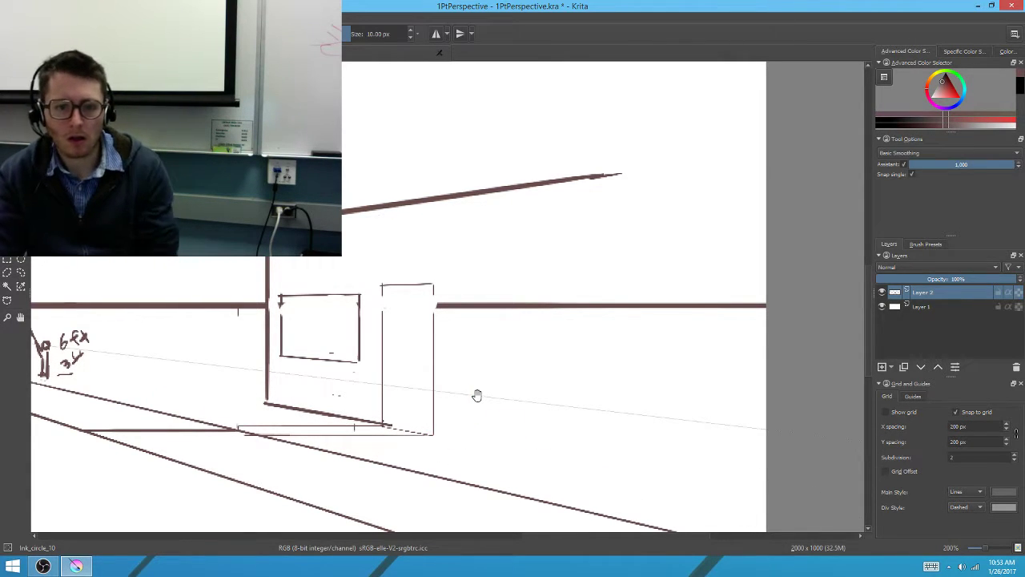
drag(454, 388, 409, 356)
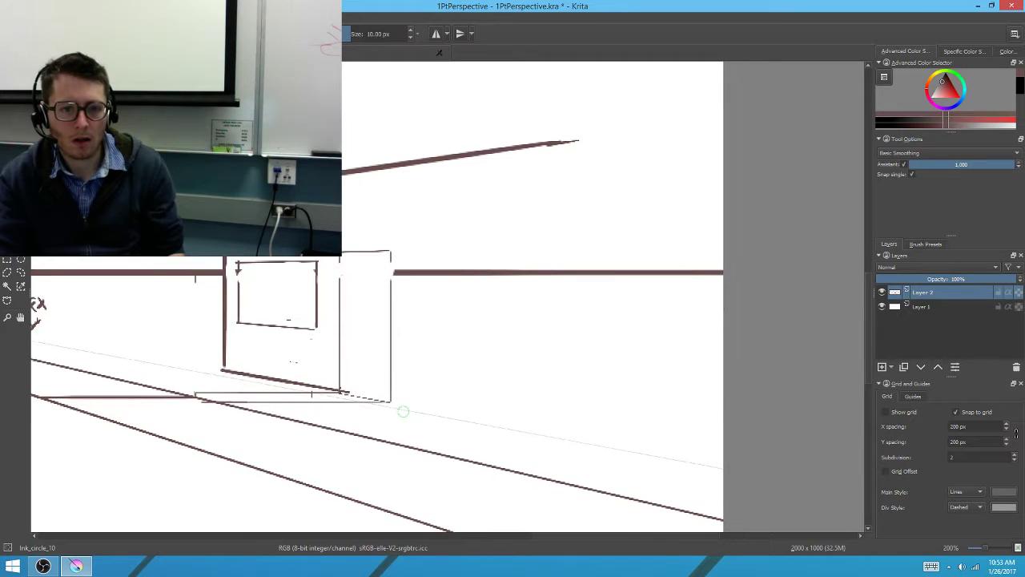
mouse_move(390, 400)
mouse_down()
mouse_move(553, 429)
mouse_move(561, 446)
mouse_move(580, 437)
mouse_move(521, 421)
mouse_up()
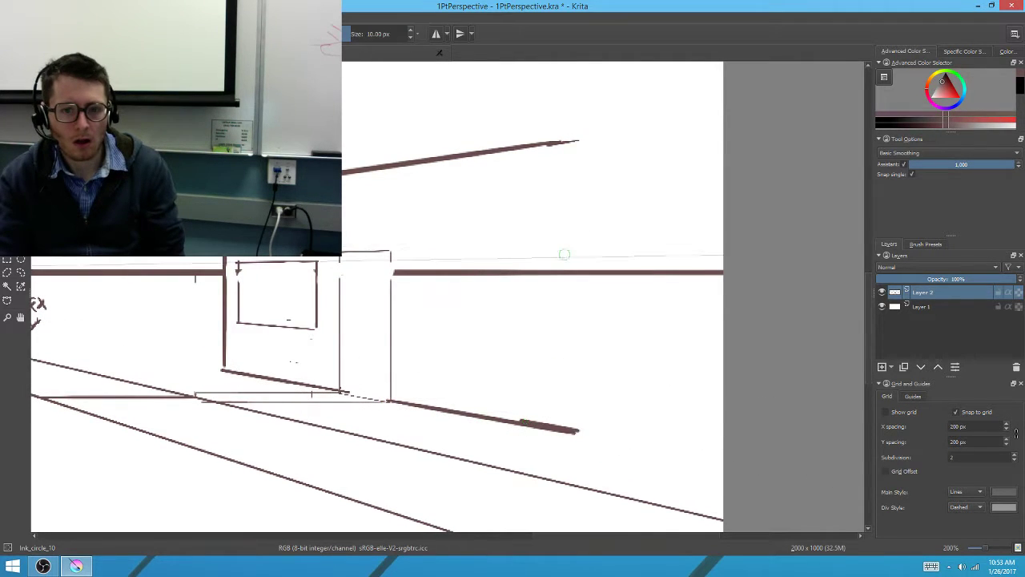
key(ctrl+z)
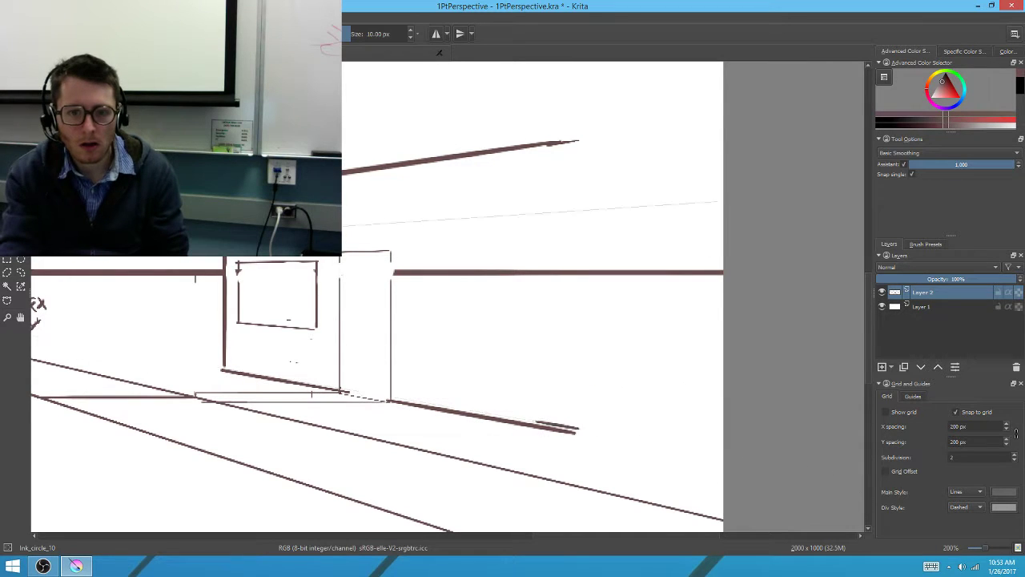
key(v)
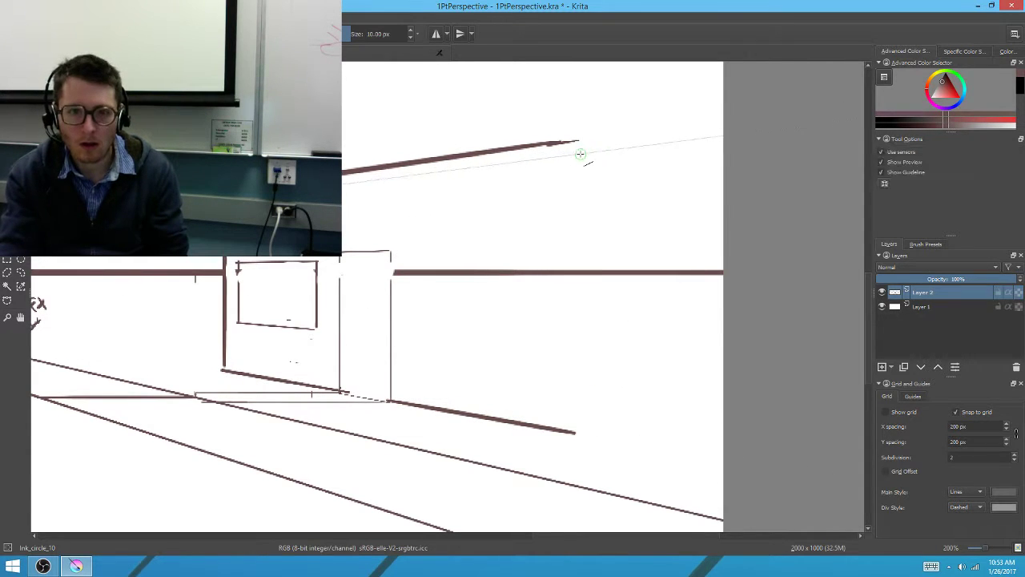
drag(577, 144, 584, 432)
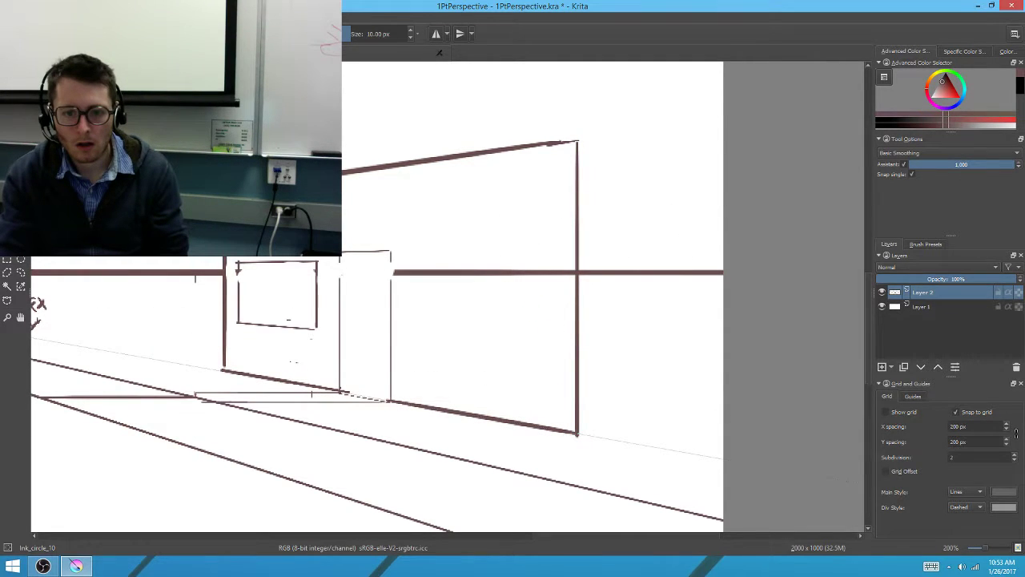
Start a taller wall near the canvas edge with a short base line toward the vanishing point and a long vertical corner
scroll(577, 421, down, 3)
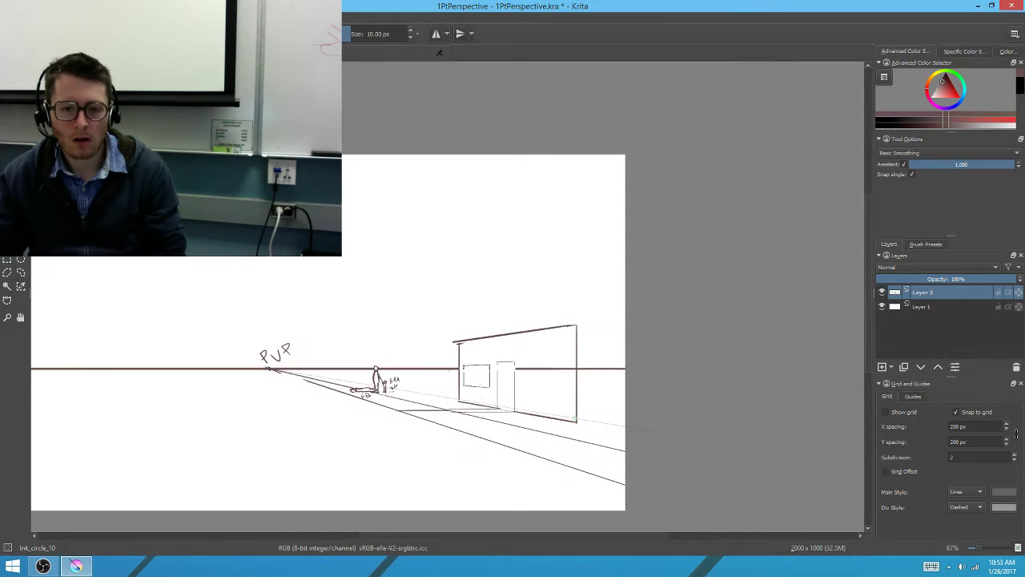
scroll(575, 420, up, 2)
key(v)
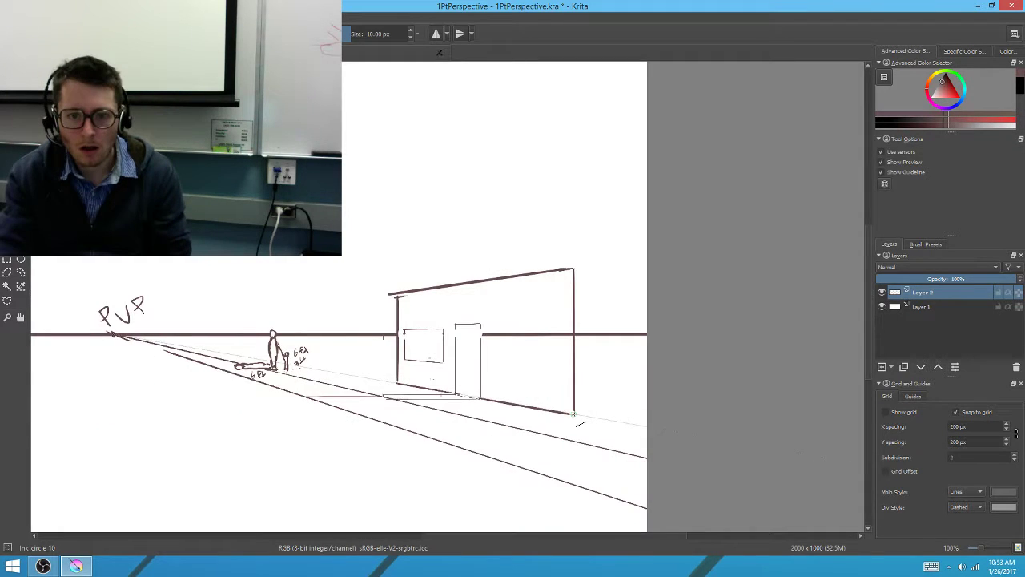
key(b)
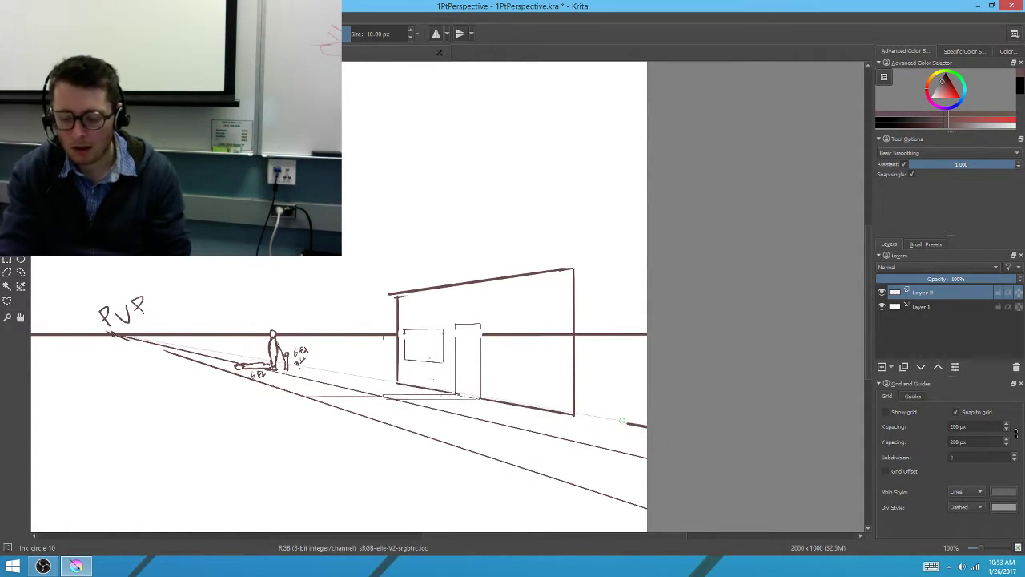
key(v)
mouse_move(628, 423)
mouse_down()
mouse_move(612, 345)
mouse_move(625, 264)
mouse_move(608, 142)
mouse_up()
key(b)
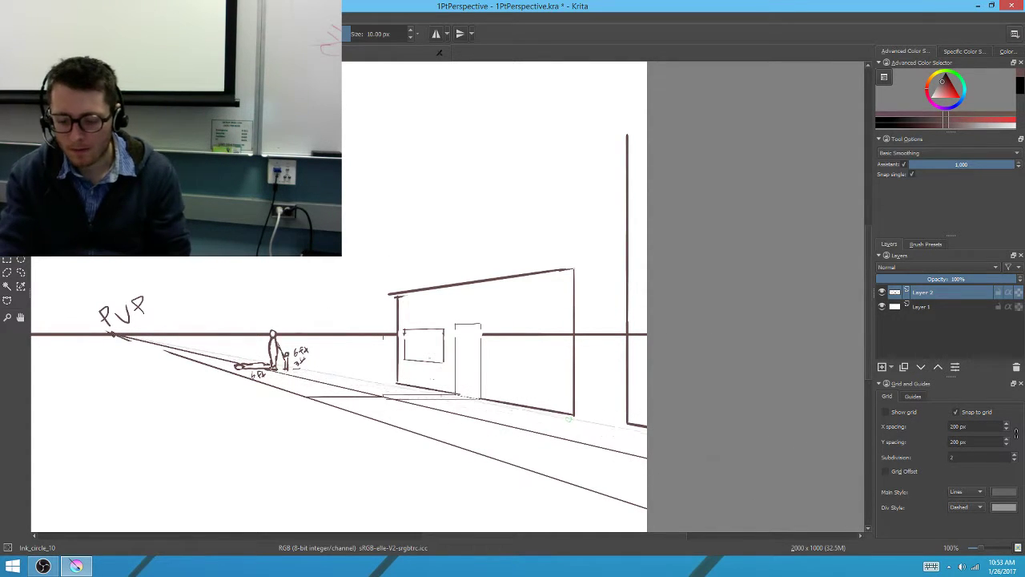
Connect the house's near corner to the taller wall with horizontal straight lines at the base and the roof
key(v)
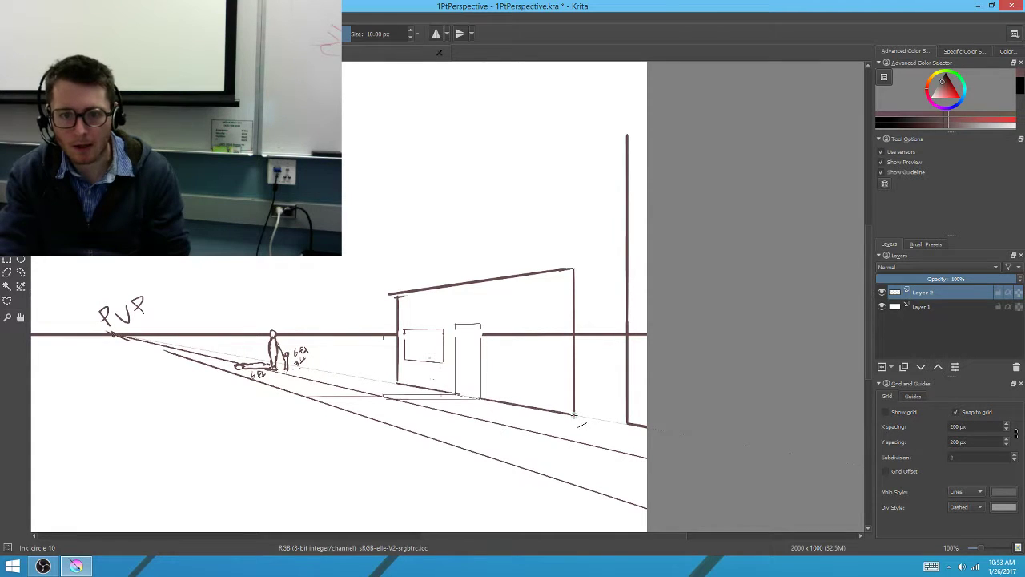
drag(573, 414, 627, 415)
key(b)
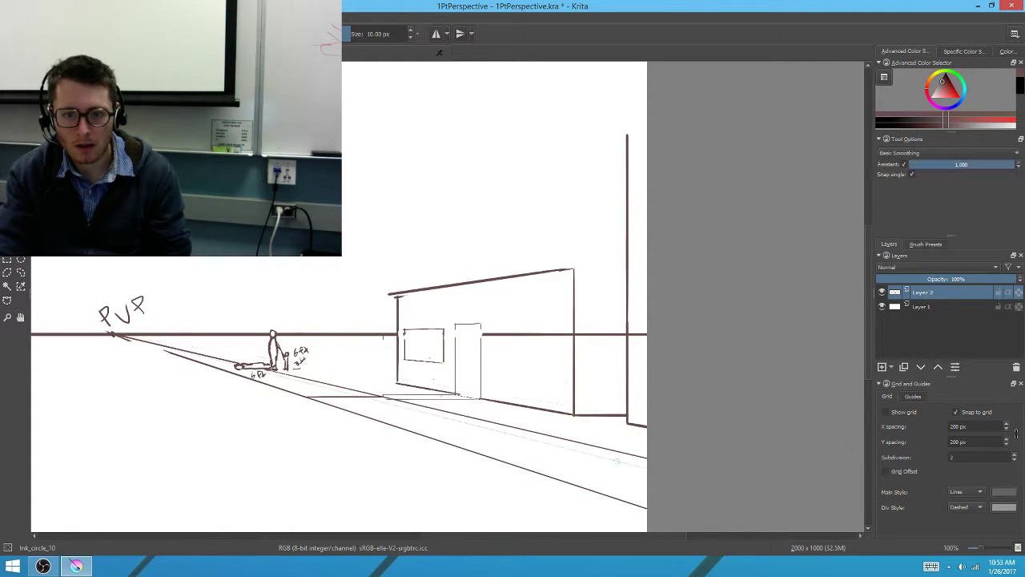
key(v)
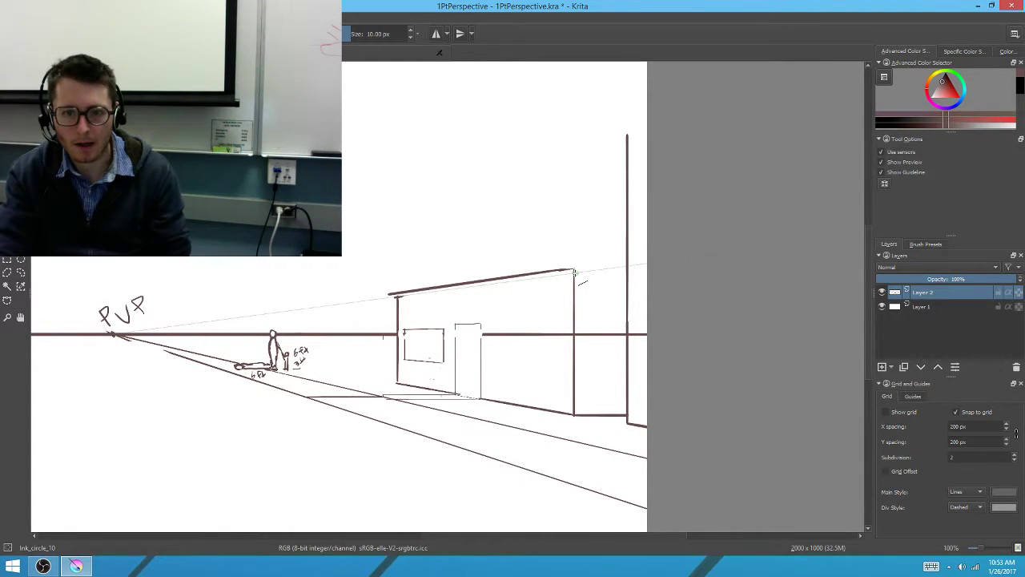
drag(627, 268, 627, 268)
key(b)
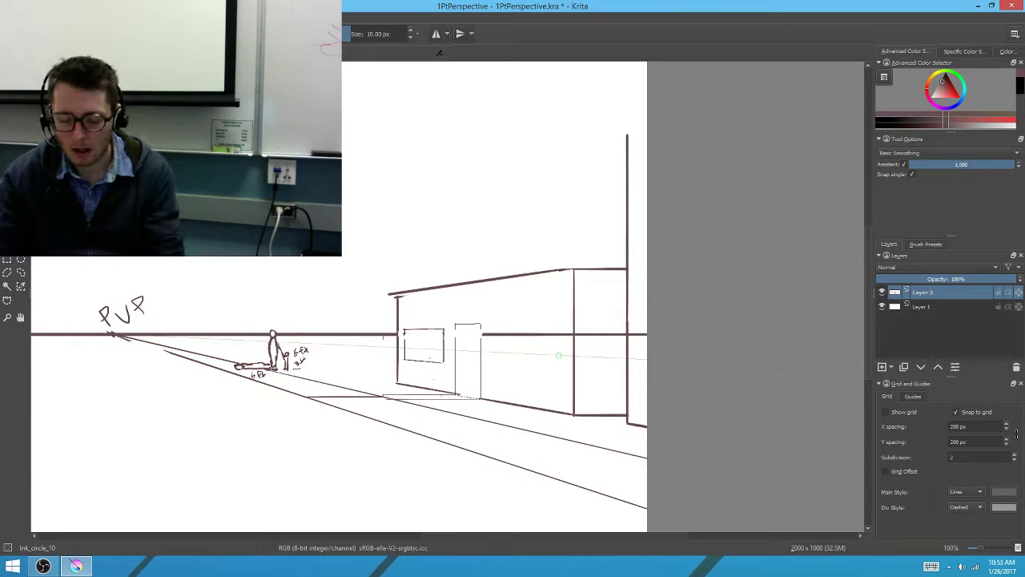
Switch off assistant snapping and erase the horizon line where it crosses the house's front and the side wall beyond the door
key(ctrl+shift+l)
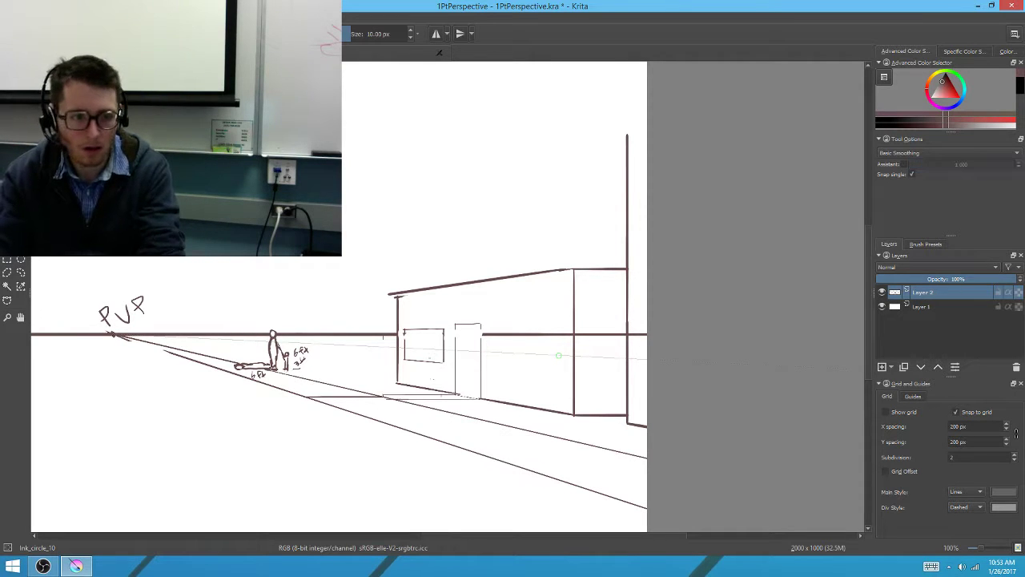
key(e)
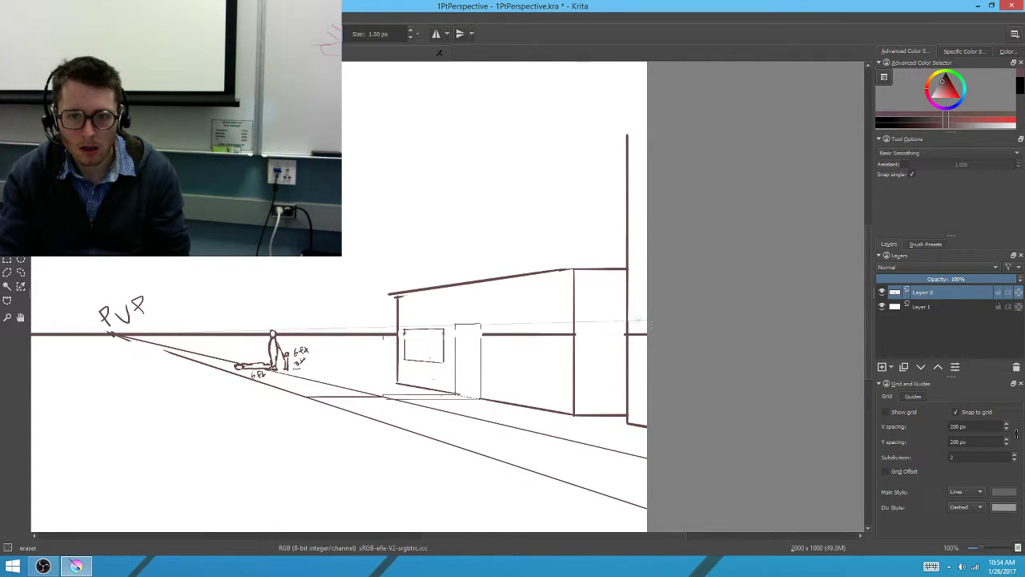
scroll(522, 346, down, 2)
scroll(521, 345, up, 2)
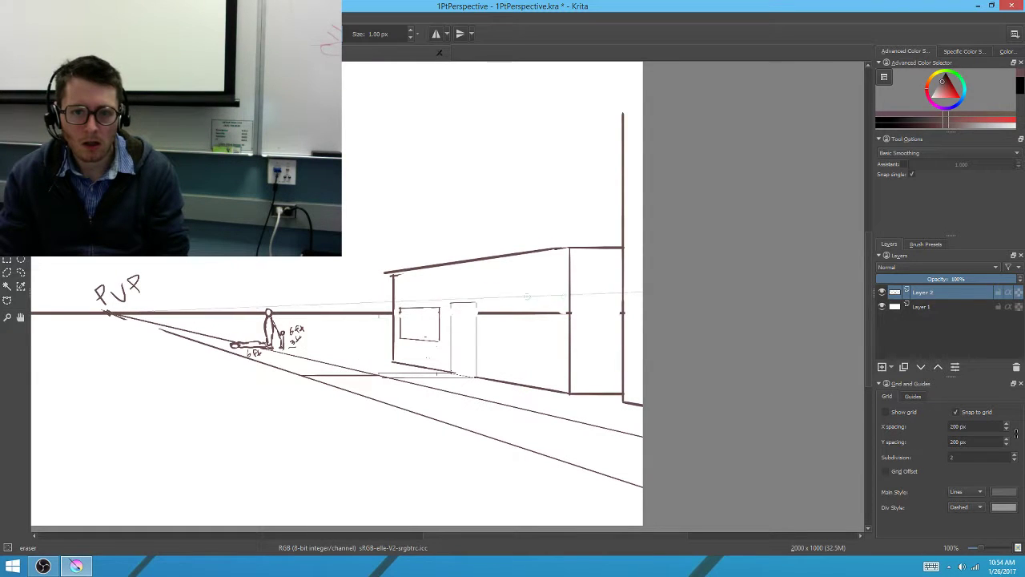
drag(563, 313, 486, 313)
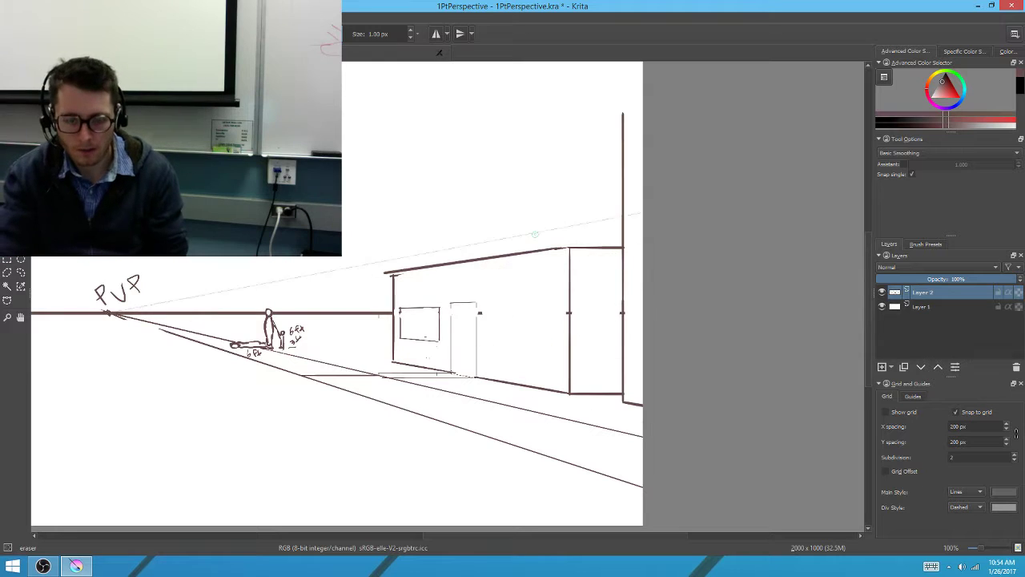
Add a new layer above Layer 2 and select the Ink_circle_10 brush at 5 px
drag(486, 294, 534, 384)
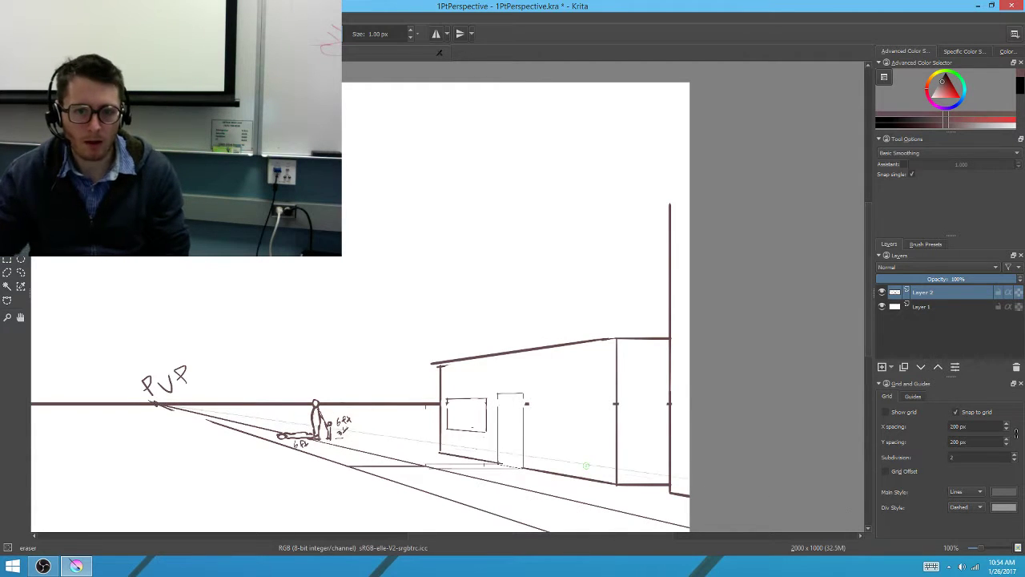
key(Insert)
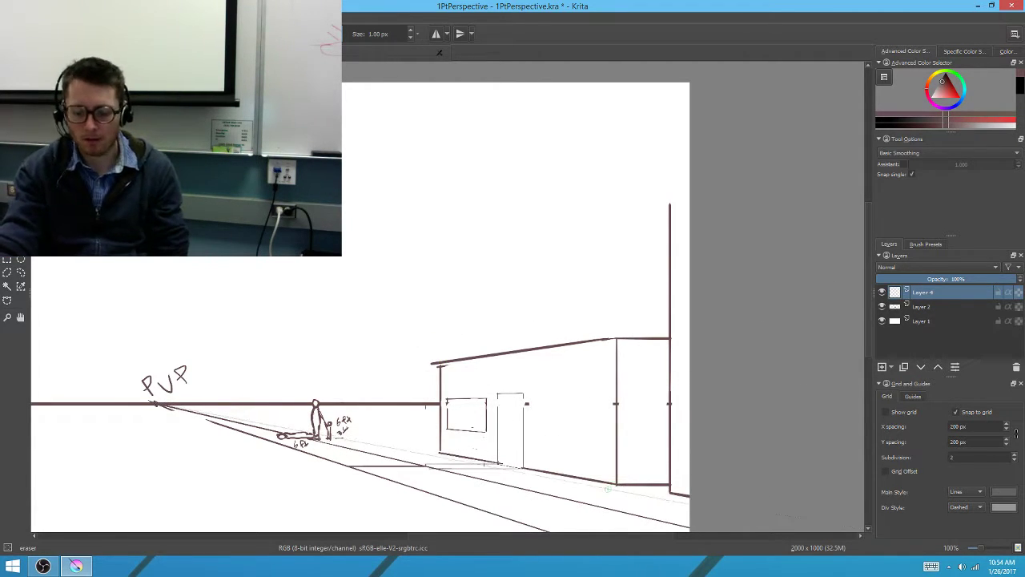
key(v)
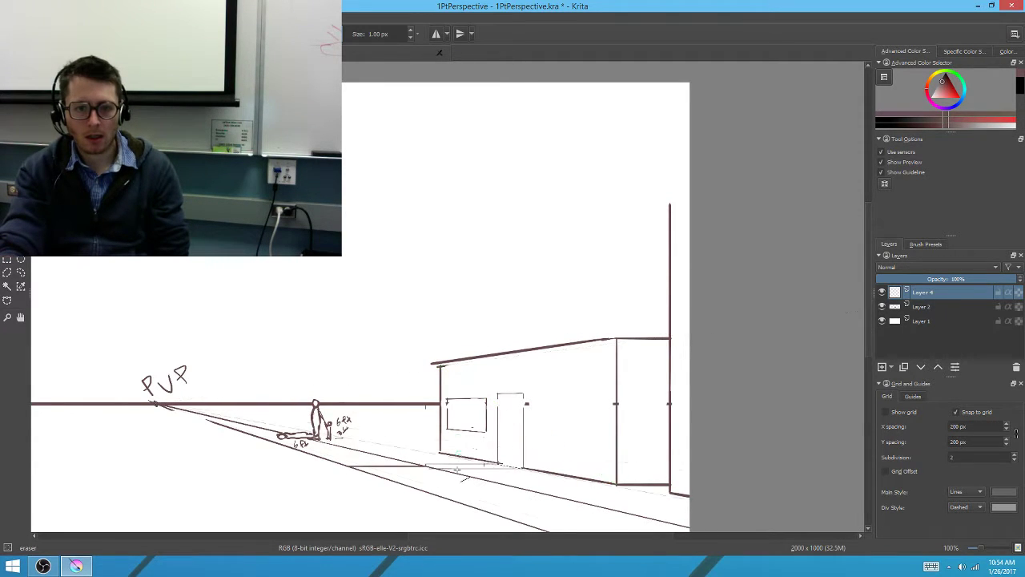
key(b)
right_click(475, 371)
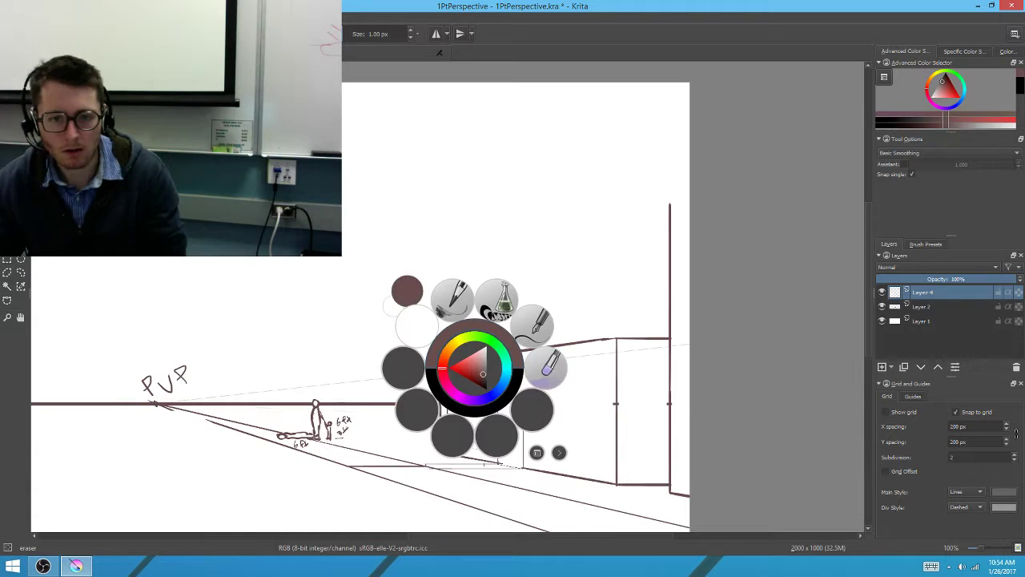
click(526, 347)
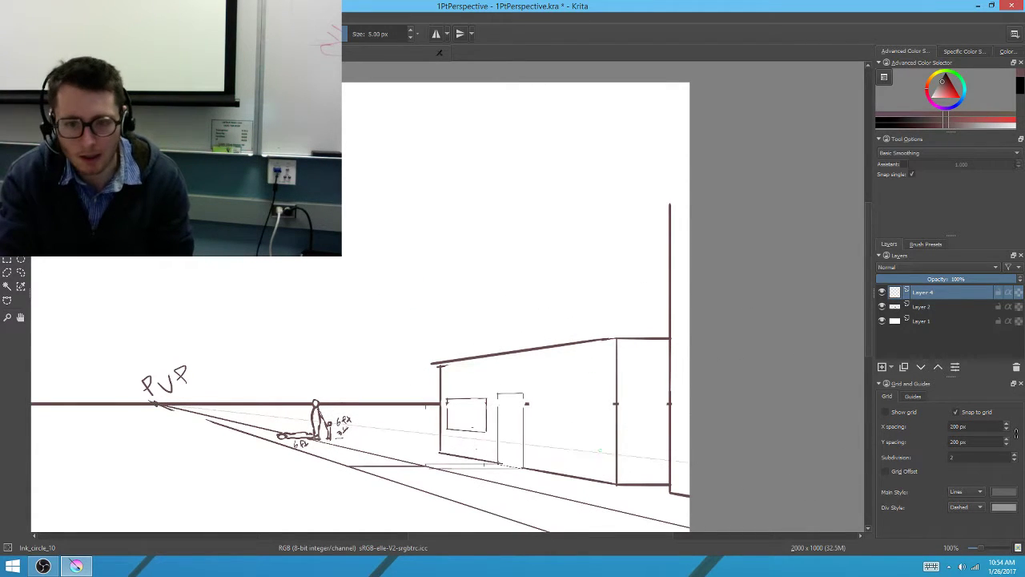
key(v)
drag(617, 484, 451, 416)
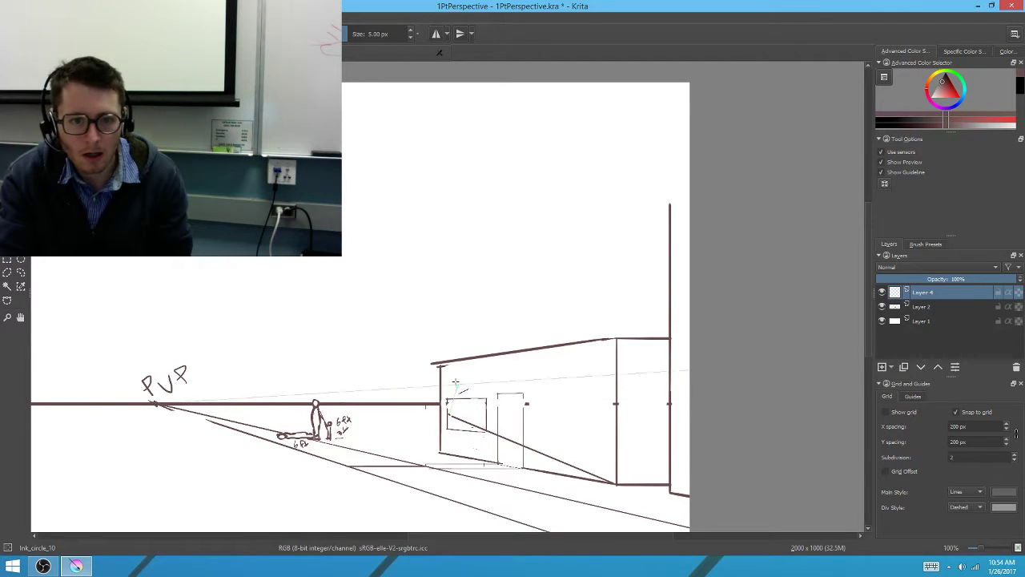
drag(440, 366, 451, 415)
key(b)
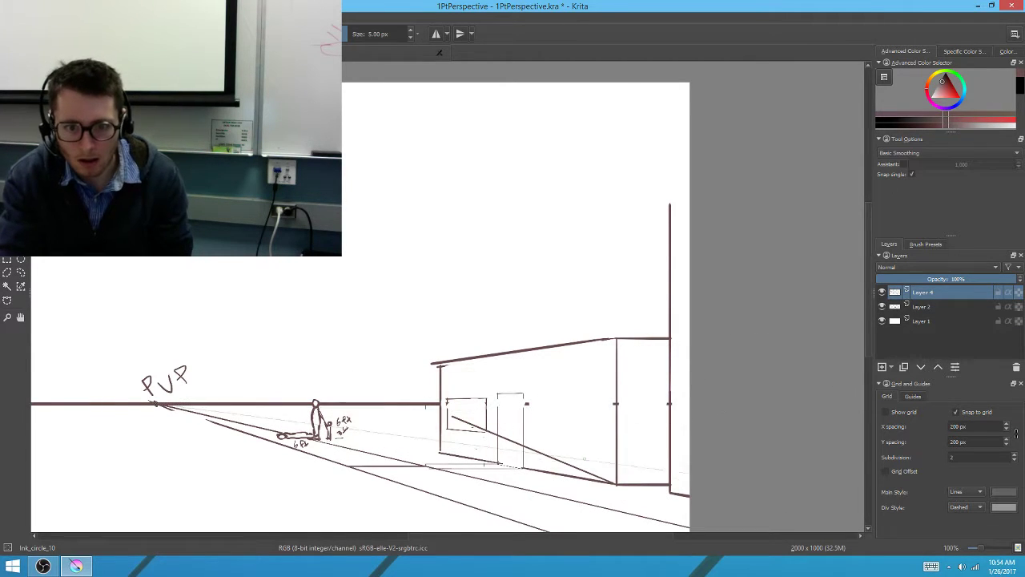
key(ctrl+z)
key(v)
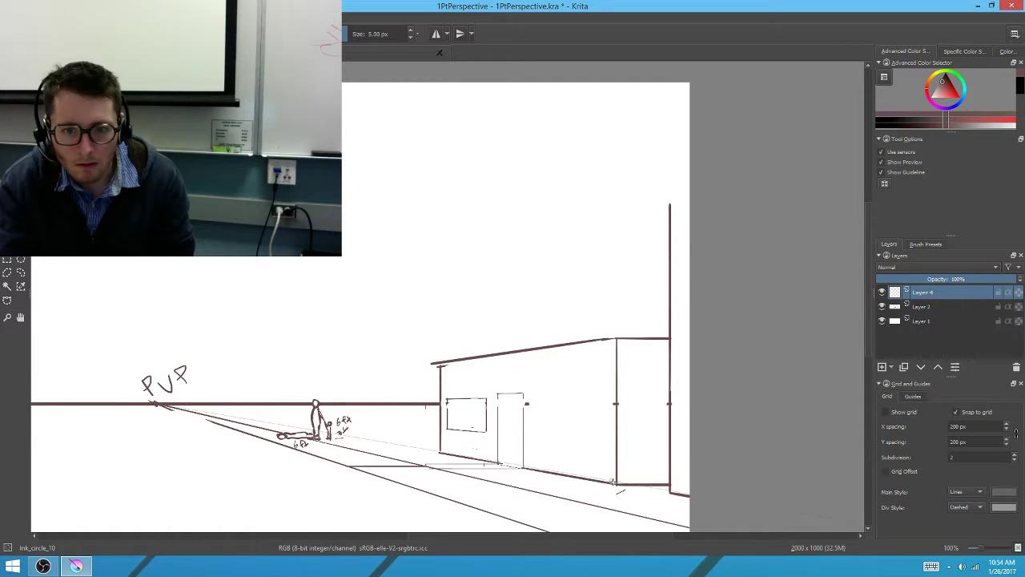
key(b)
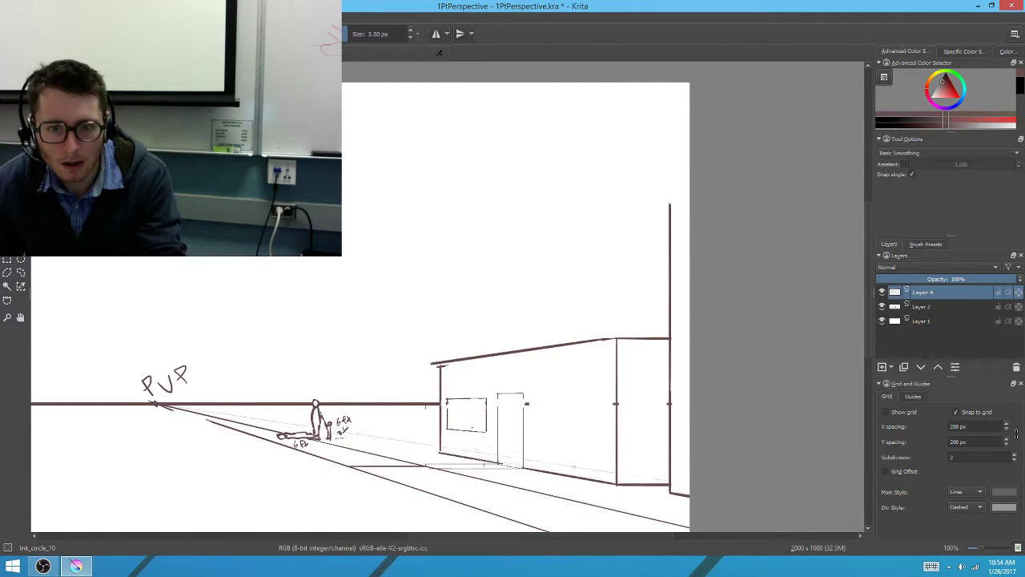
Draw two corner-to-corner diagonals across the house's side wall on Layer 4 and a vertical line up from their crossing to above the roofline
key(v)
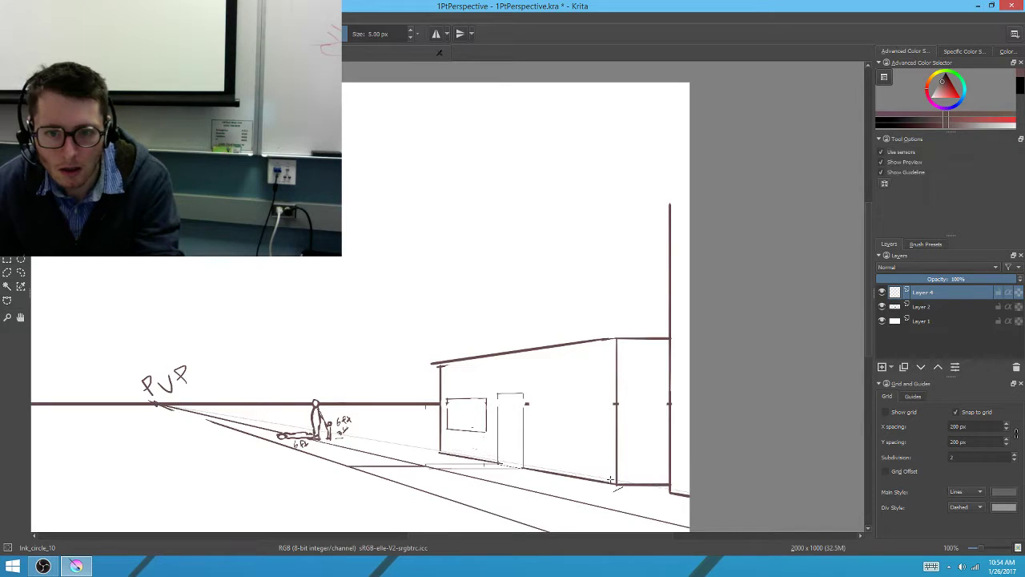
drag(618, 484, 439, 364)
drag(447, 447, 617, 340)
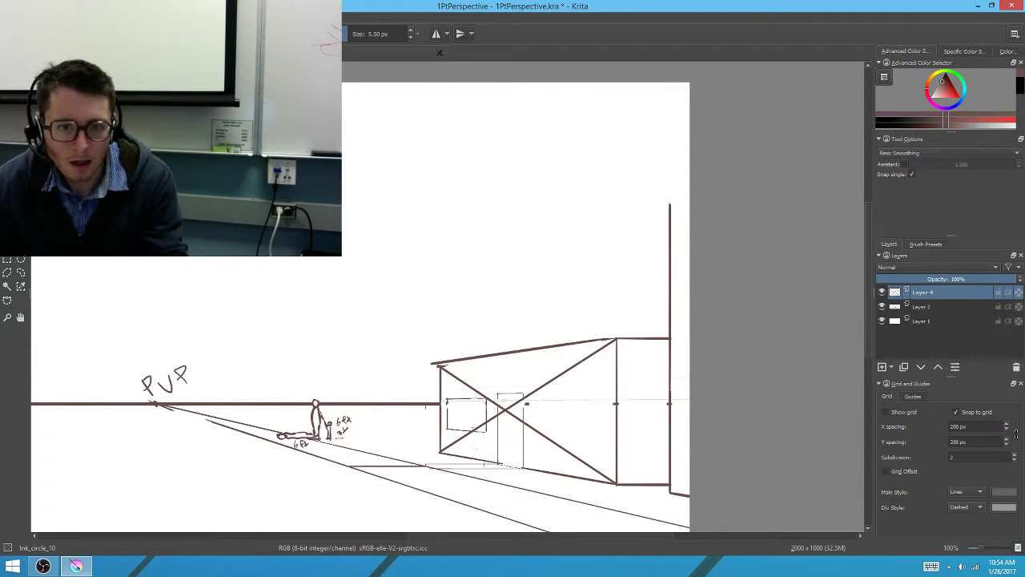
drag(506, 407, 504, 286)
key(b)
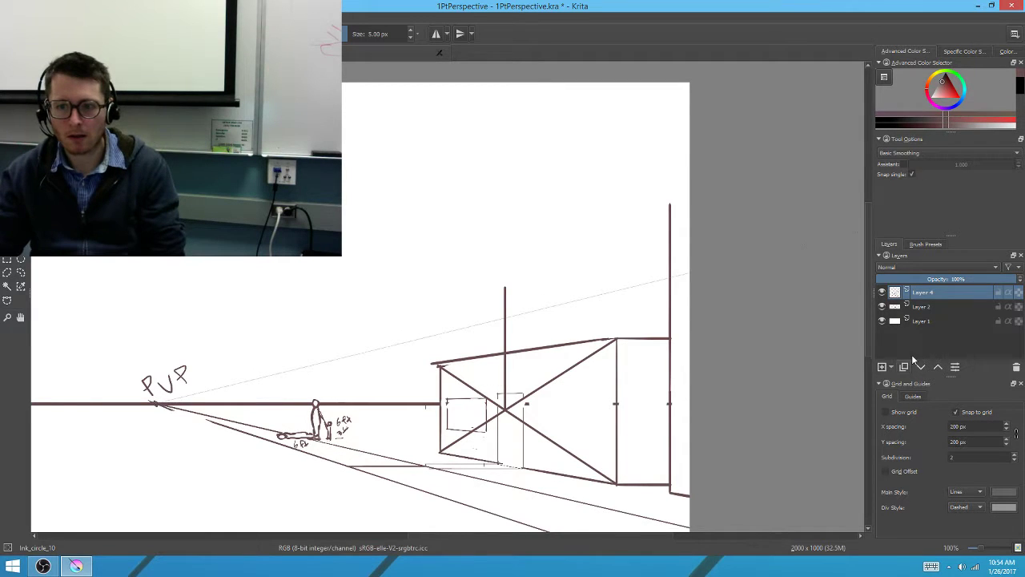
On Layer 2, draw the gable's two slopes from the vertical's tip to the wall's upper corners and a horizontal ridge to the taller wall
click(889, 305)
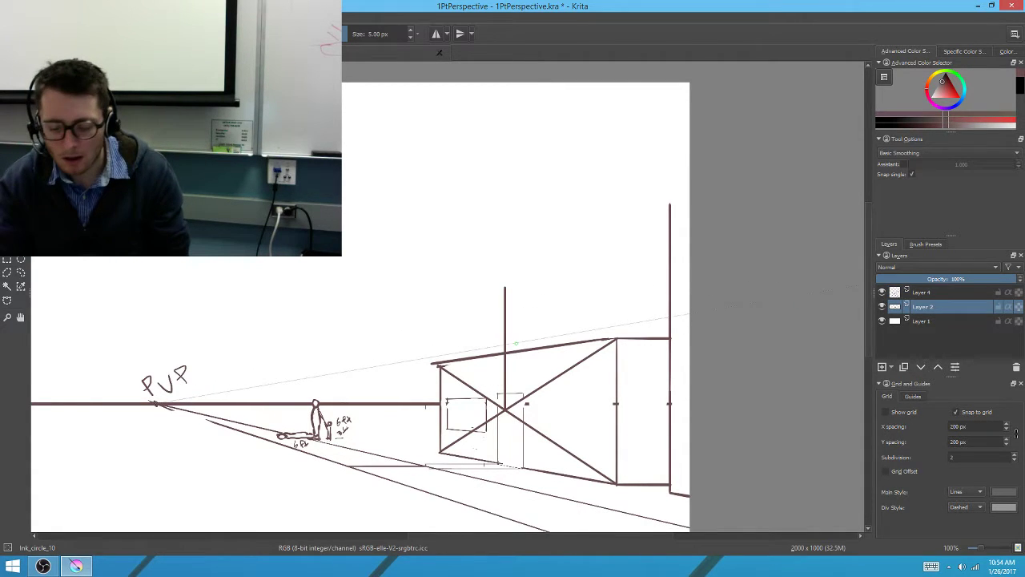
key(v)
drag(615, 340, 505, 286)
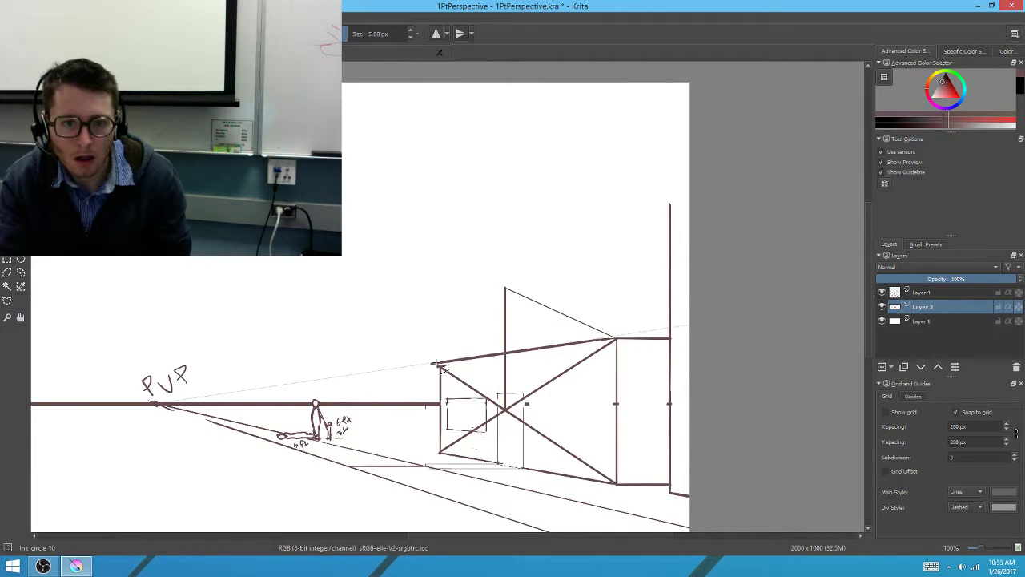
mouse_move(437, 364)
mouse_down()
mouse_move(532, 274)
mouse_move(490, 297)
mouse_move(505, 287)
mouse_move(593, 296)
mouse_move(670, 287)
mouse_up()
key(b)
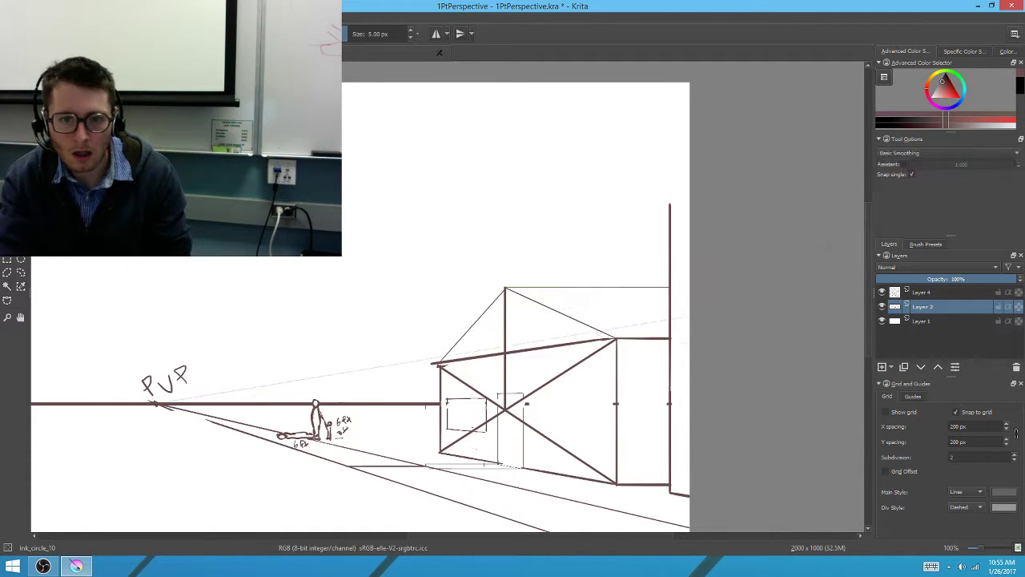
Hide Layer 4 and erase the old roofline beneath the gable on Layer 2
click(882, 293)
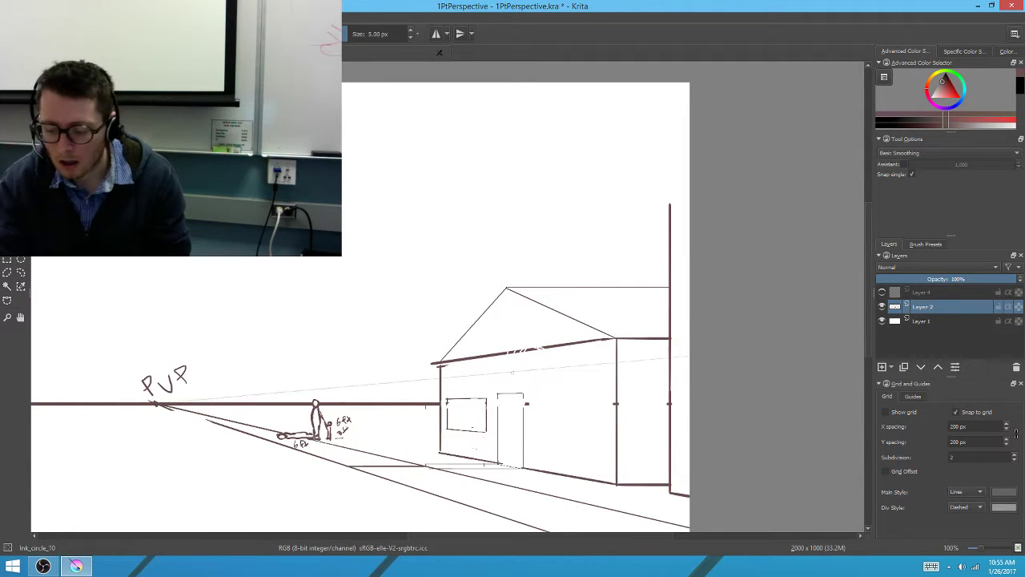
key(e)
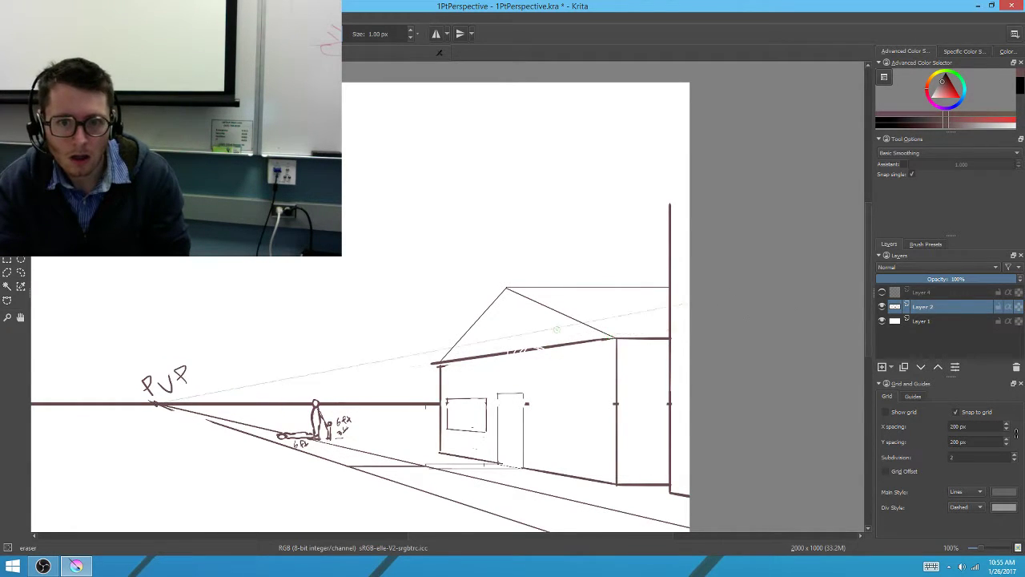
mouse_move(558, 330)
mouse_down()
mouse_move(560, 365)
mouse_move(473, 362)
mouse_up()
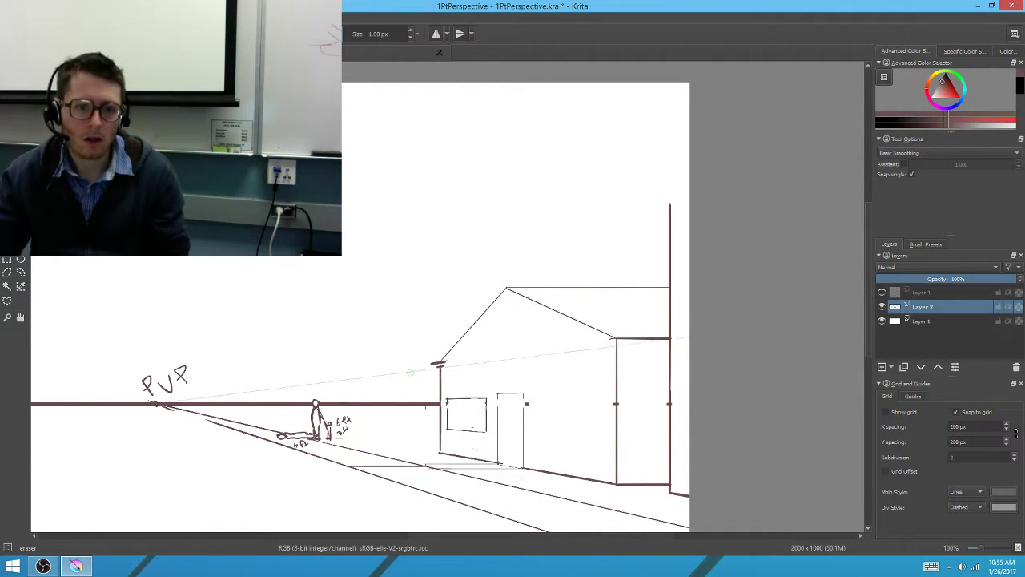
scroll(433, 340, down, 6)
scroll(439, 344, up, 6)
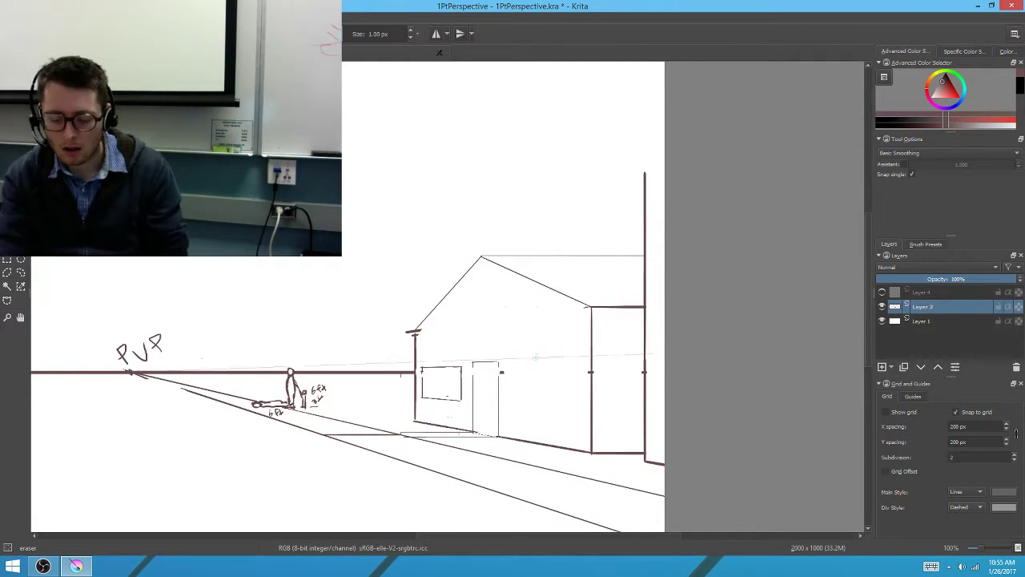
drag(470, 291, 647, 327)
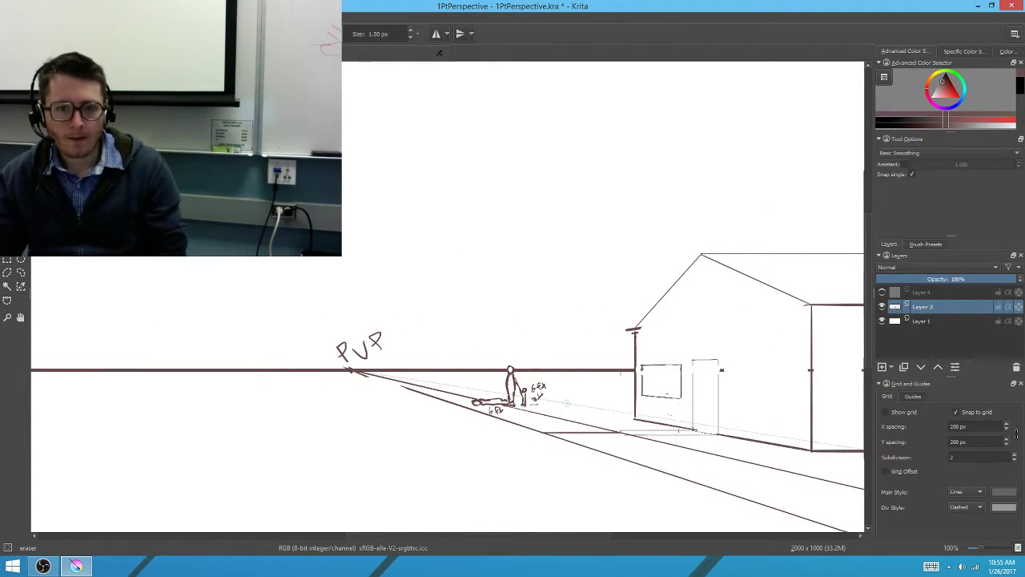
scroll(604, 412, down, 2)
scroll(558, 455, up, 4)
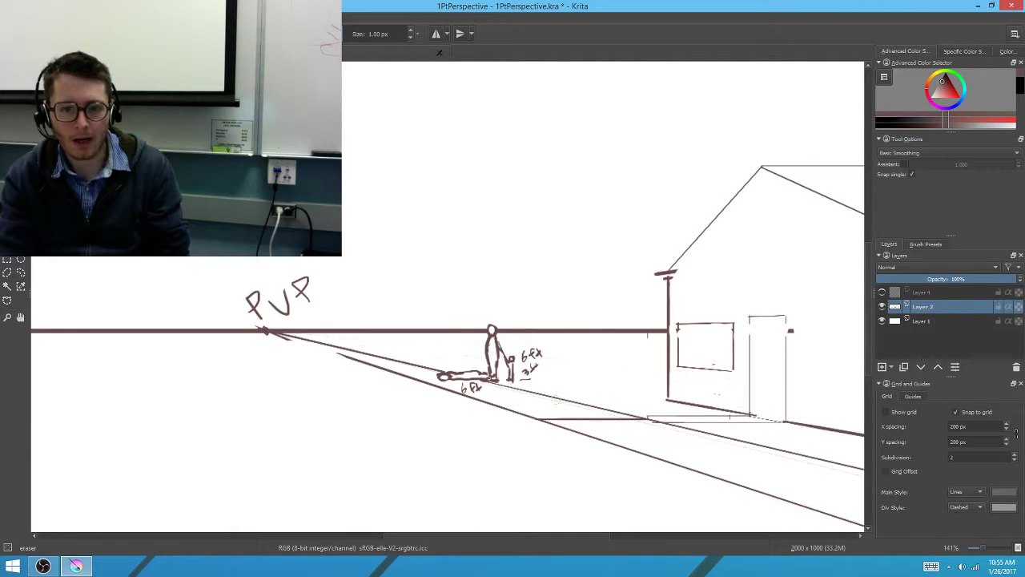
key(v)
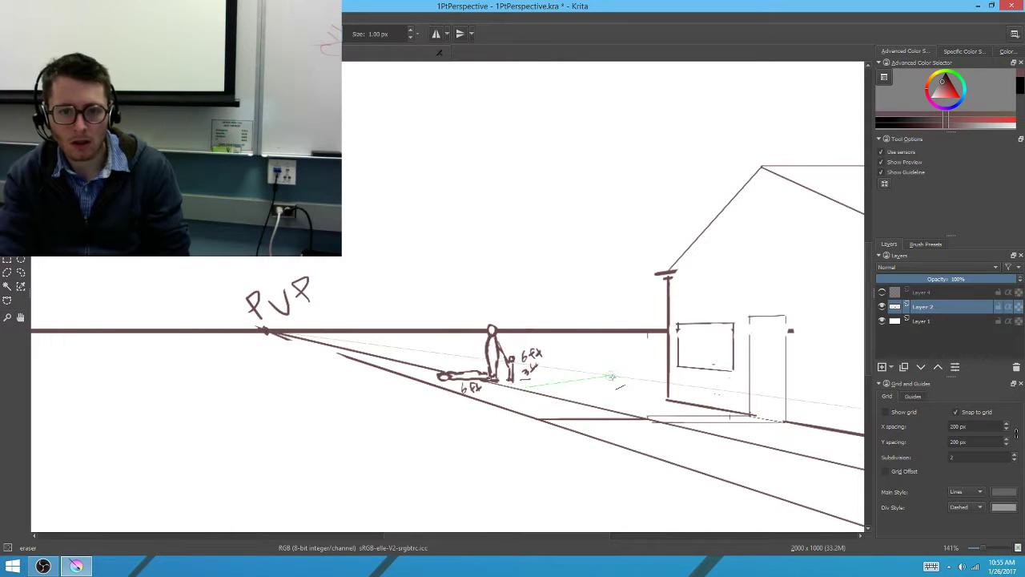
drag(610, 377, 644, 382)
key(b)
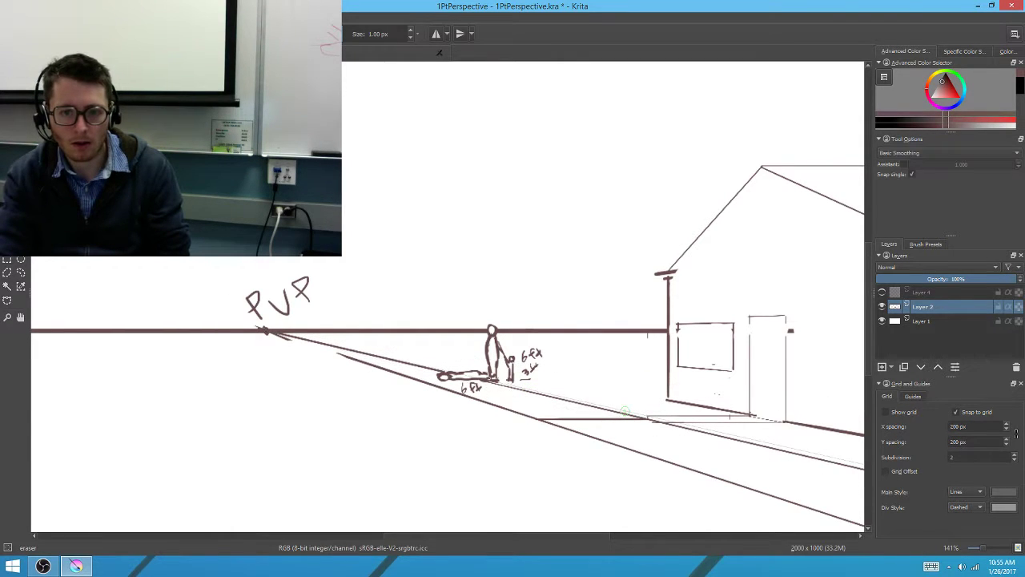
Select the Ink_circle_10 brush with a dark red colour and set its size to 4 px
right_click(523, 334)
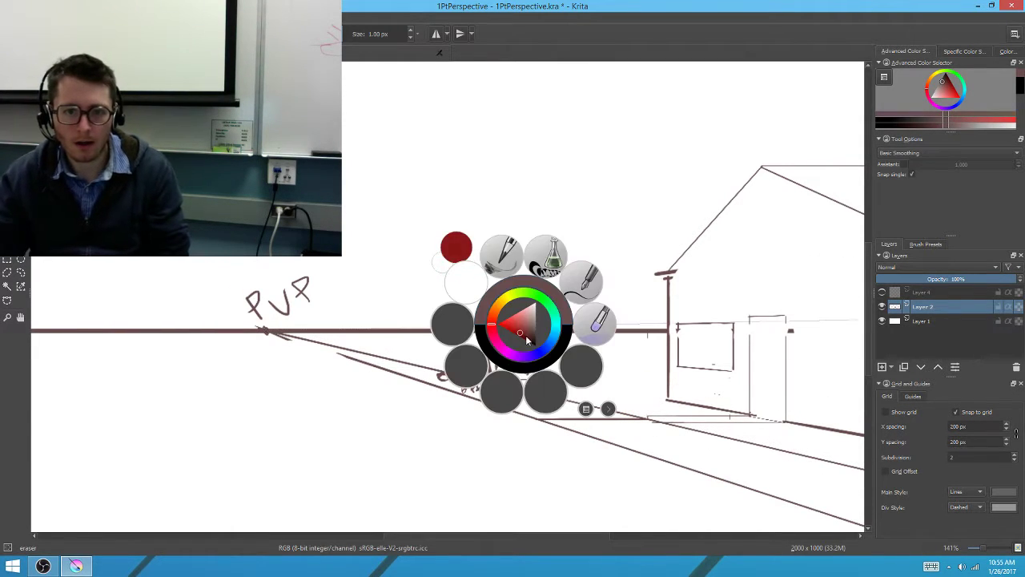
click(588, 292)
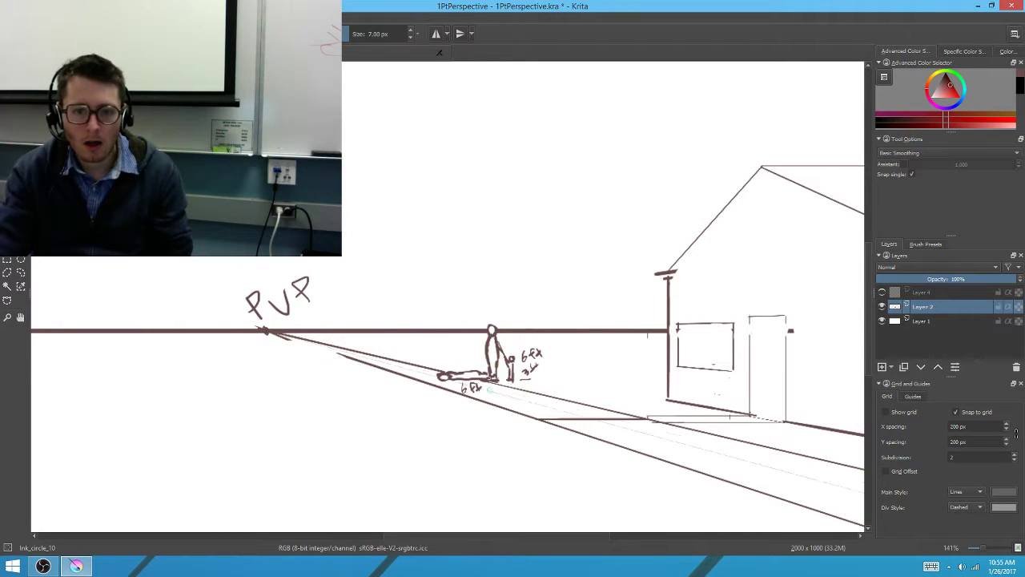
key(bracketleft)
key(bracketleft)
key(bracketleft)
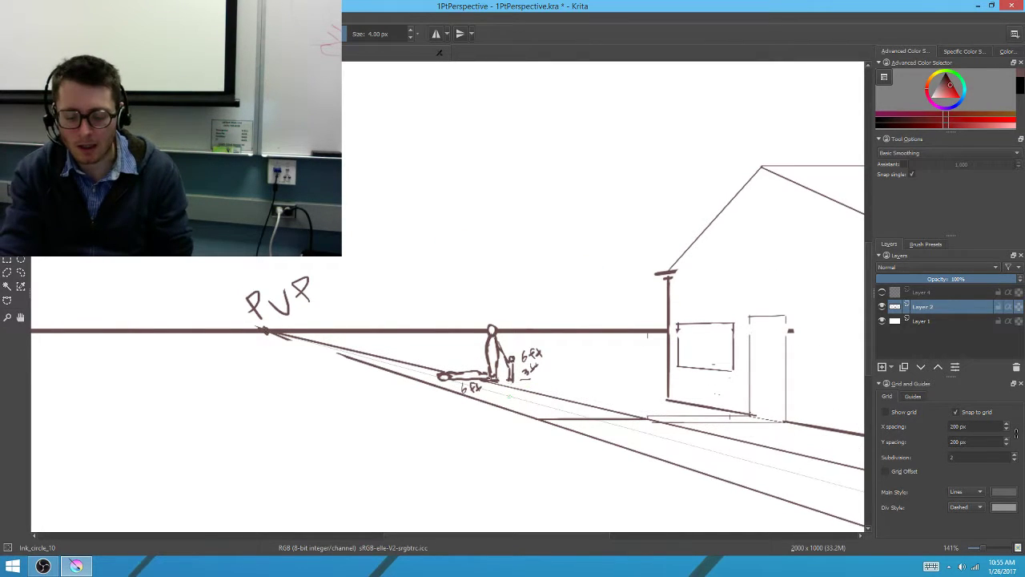
Draw two dark red horizontal lines from the street line behind the figures to the base of the house's far corner
key(v)
mouse_move(520, 387)
mouse_down()
mouse_move(609, 366)
mouse_move(668, 387)
mouse_up()
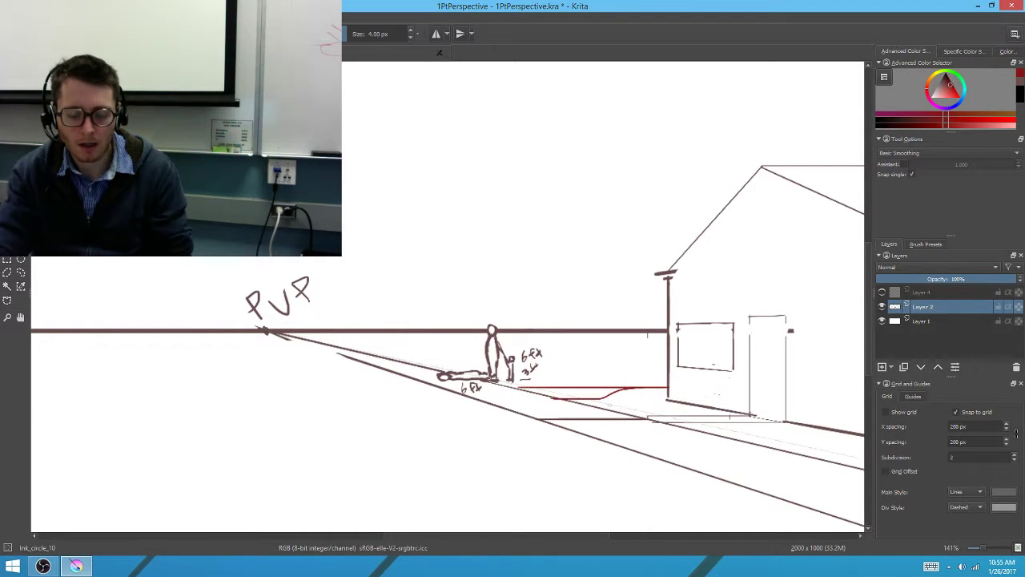
key(ctrl+z)
key(v)
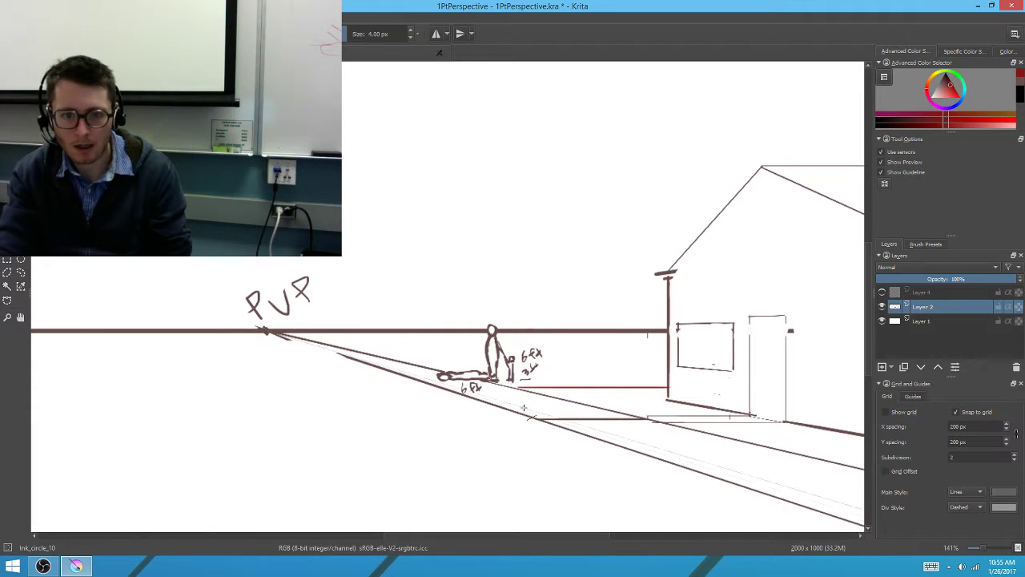
drag(550, 396, 669, 397)
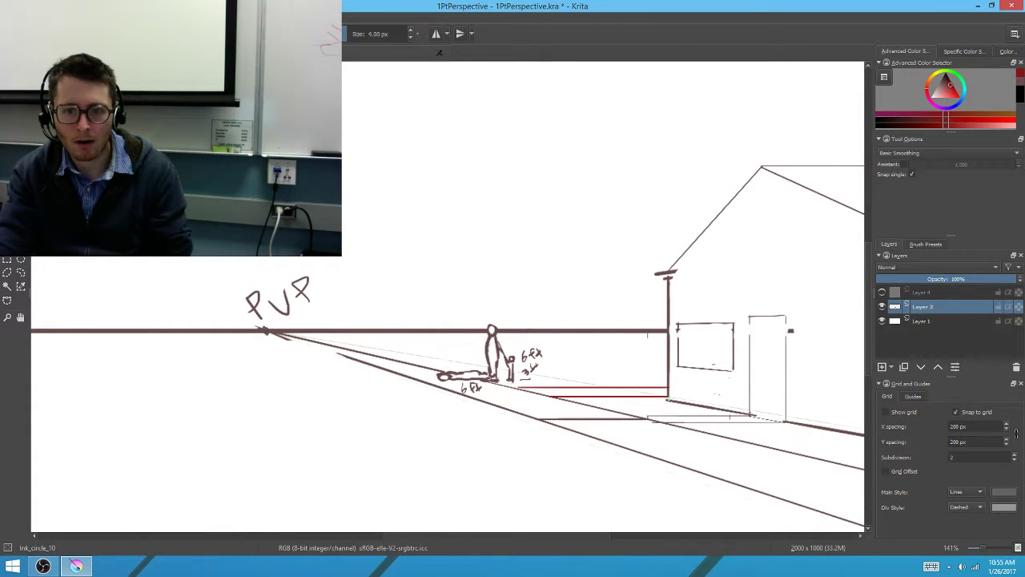
drag(556, 395, 542, 462)
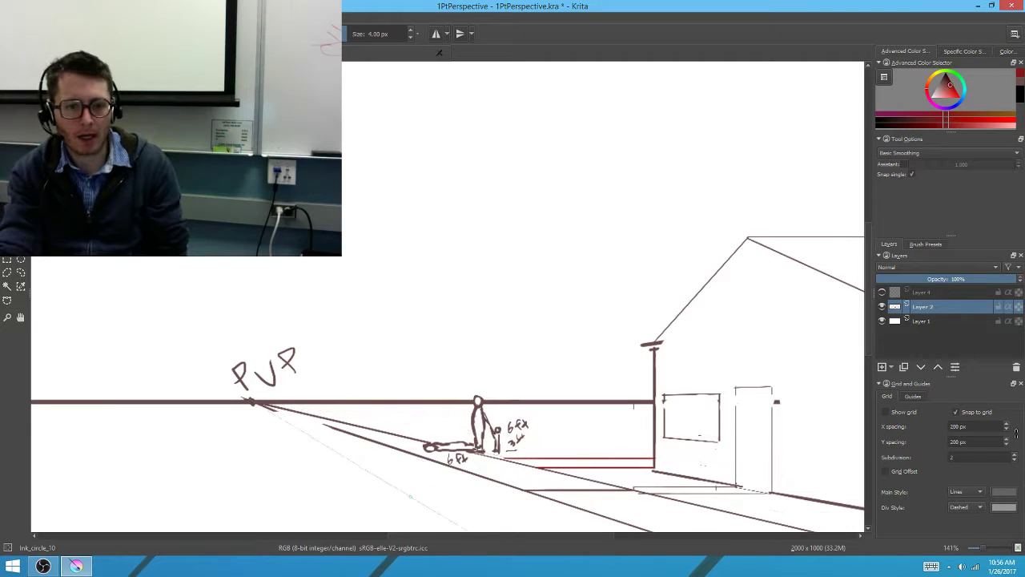
key(super)
drag(408, 452, 622, 326)
key(ctrl+z)
drag(439, 416, 487, 422)
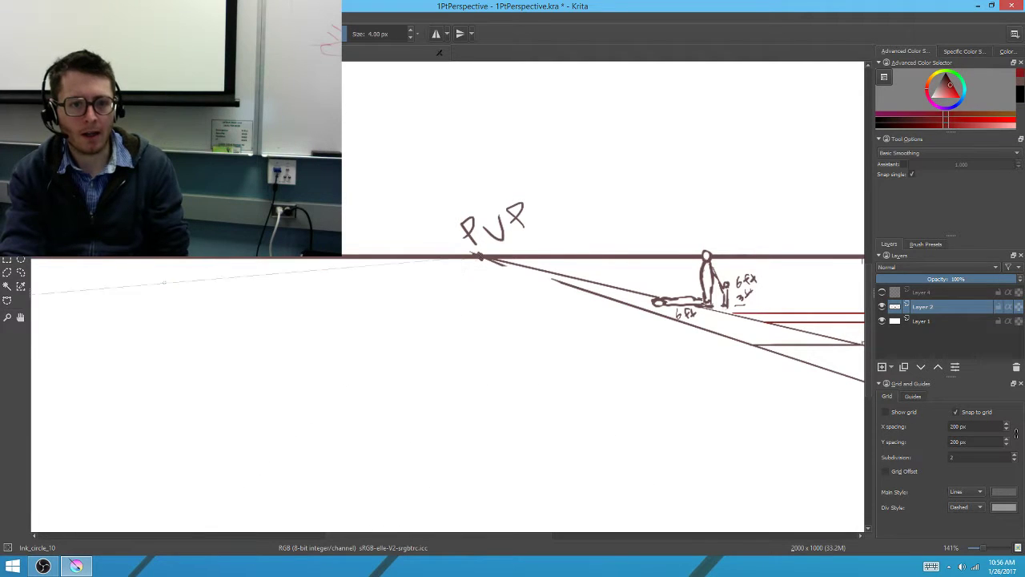
Add a layer above Layer 2, enable assistant snapping, and draw a dark red base line behind the figures toward the vanishing point
drag(616, 406, 536, 437)
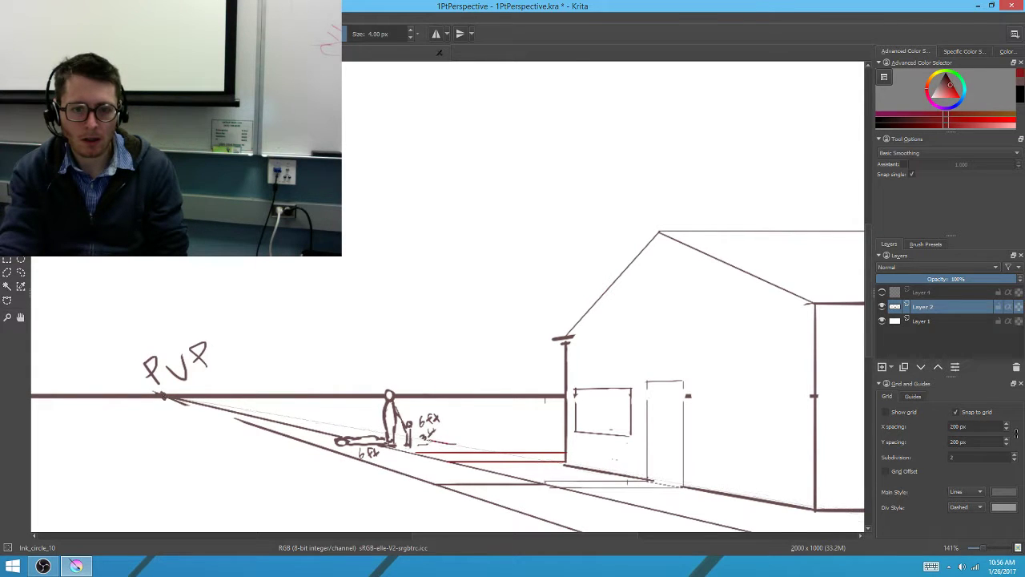
key(ctrl+shift+l)
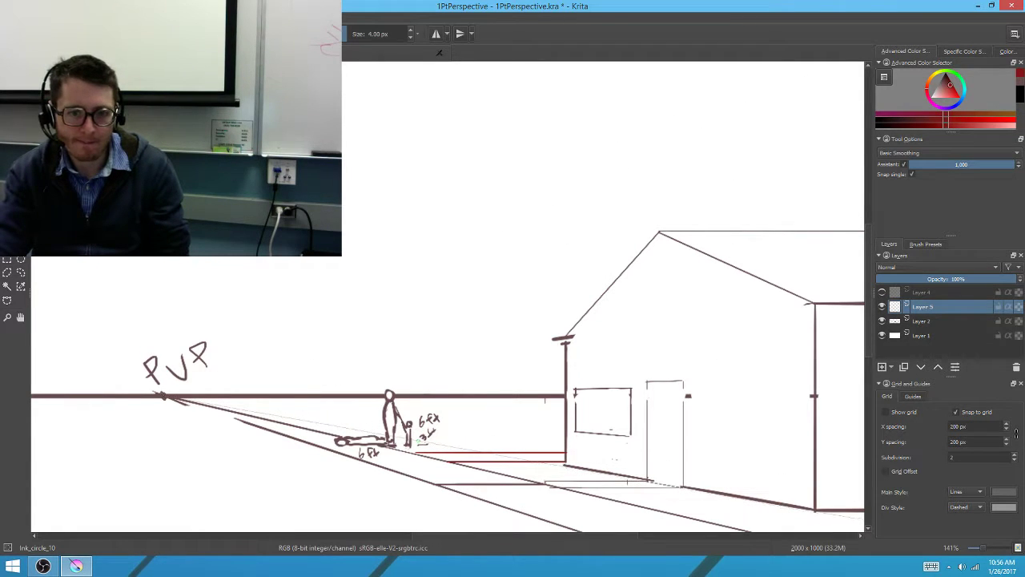
drag(303, 420, 270, 414)
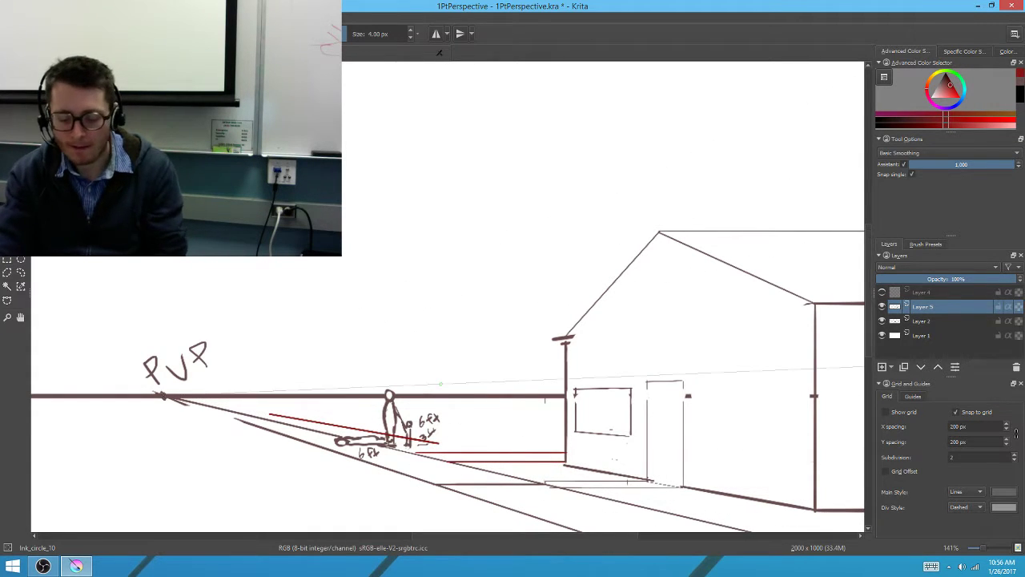
Draw a tall vertical line up from the red base line's near end and cross it above the horizon with a short line toward the vanishing point
key(v)
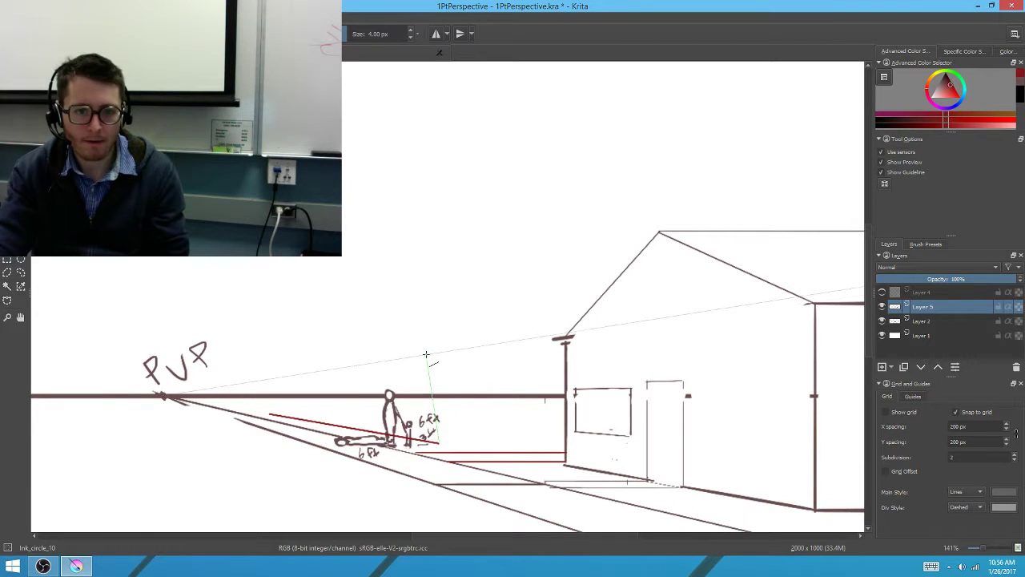
drag(447, 394, 441, 396)
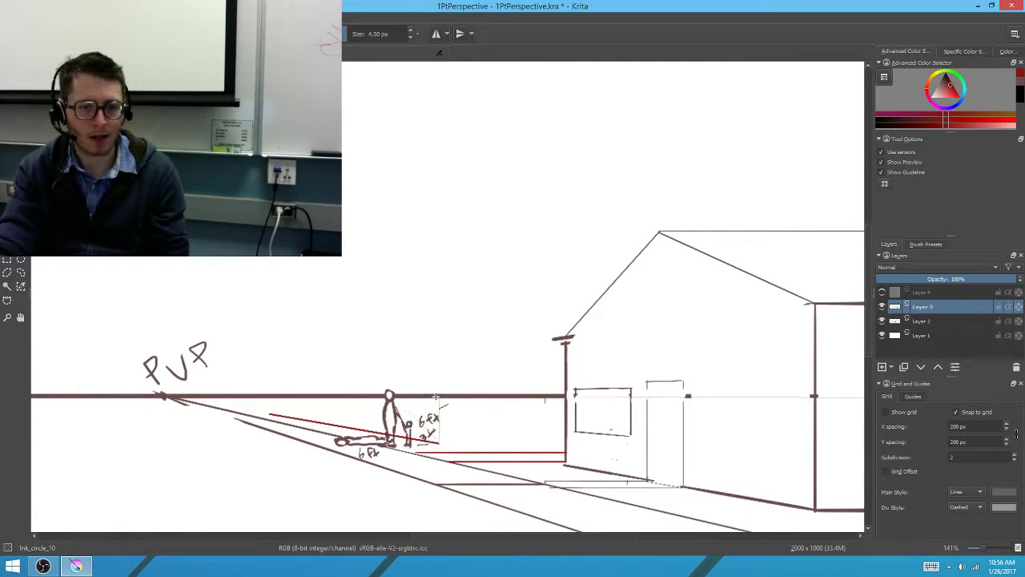
mouse_move(438, 396)
mouse_down()
mouse_move(427, 318)
mouse_move(427, 334)
mouse_move(439, 137)
mouse_up()
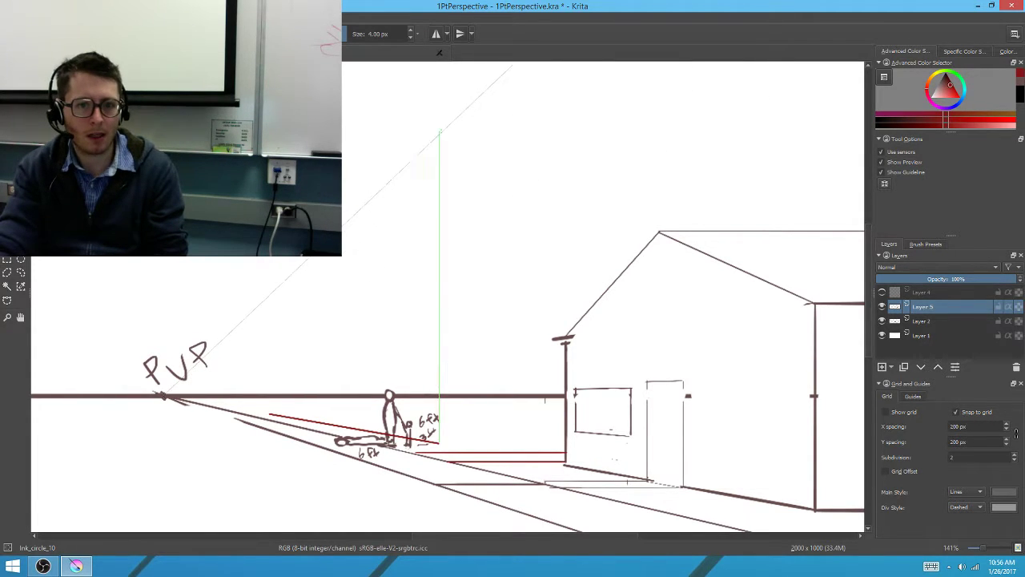
key(b)
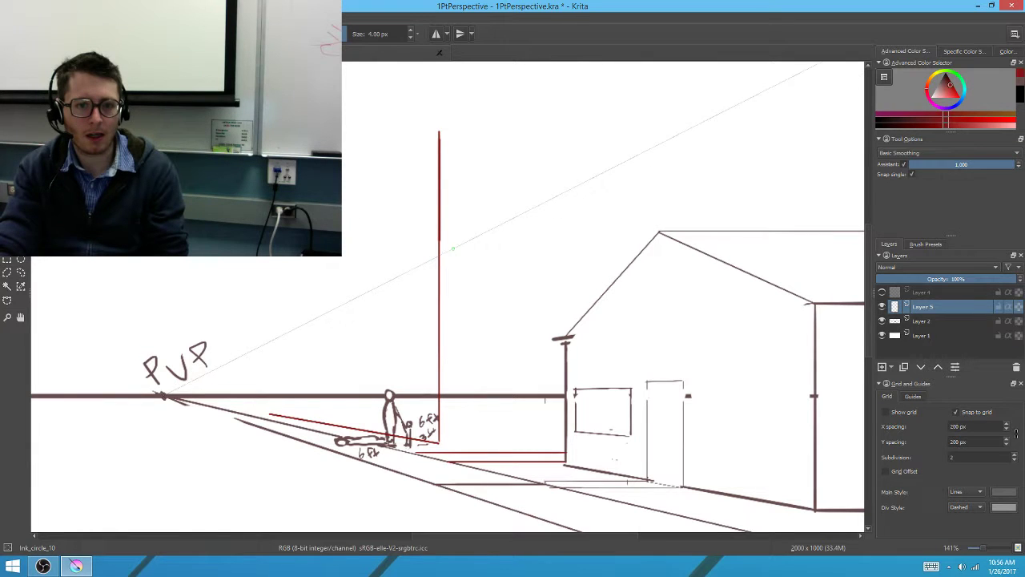
mouse_move(455, 256)
mouse_down()
mouse_move(460, 315)
mouse_move(450, 246)
mouse_up()
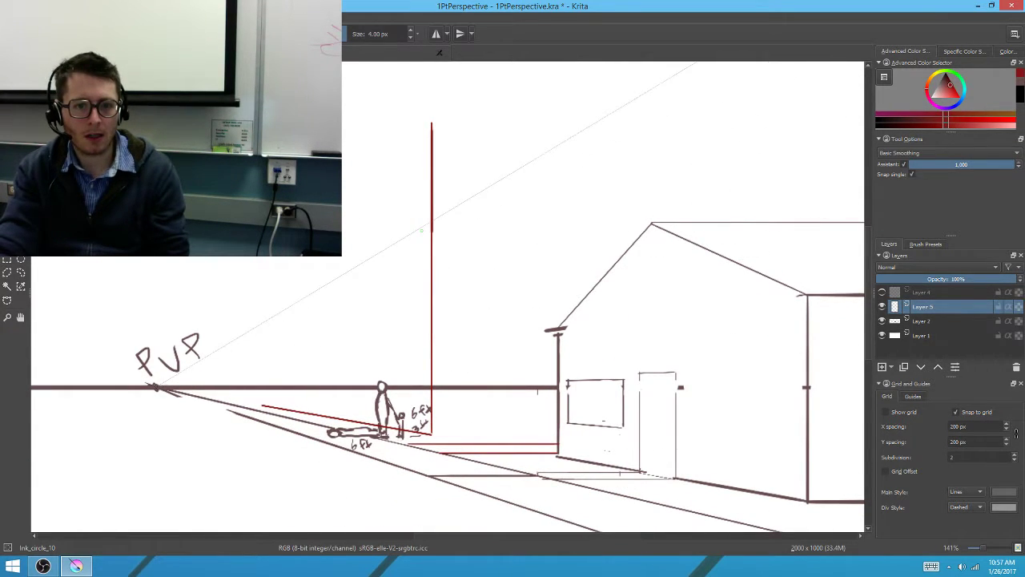
drag(410, 242, 441, 225)
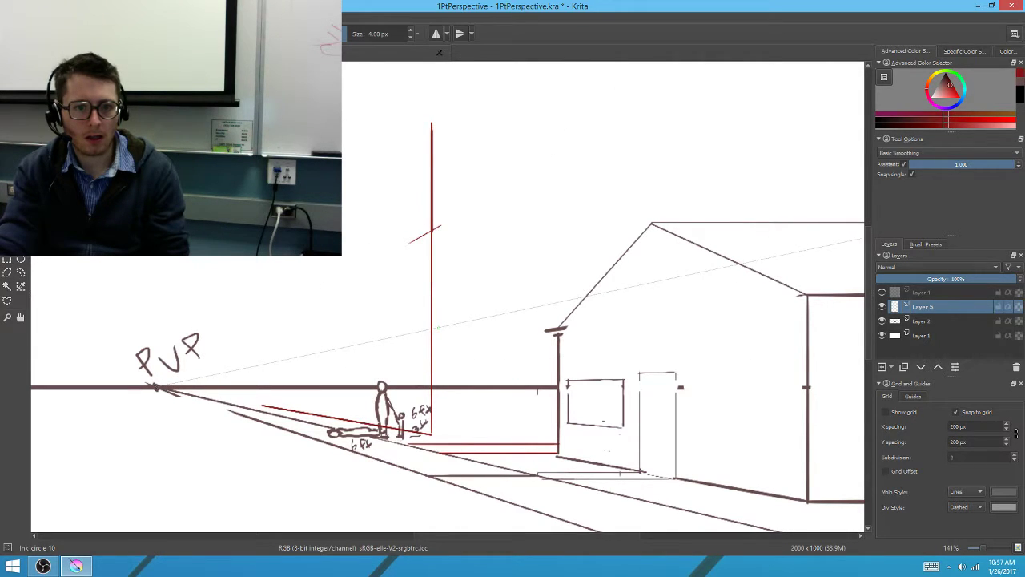
Replace the height mark on the building's near vertical edge with two short dark red marks toward the vanishing point
drag(395, 335, 438, 328)
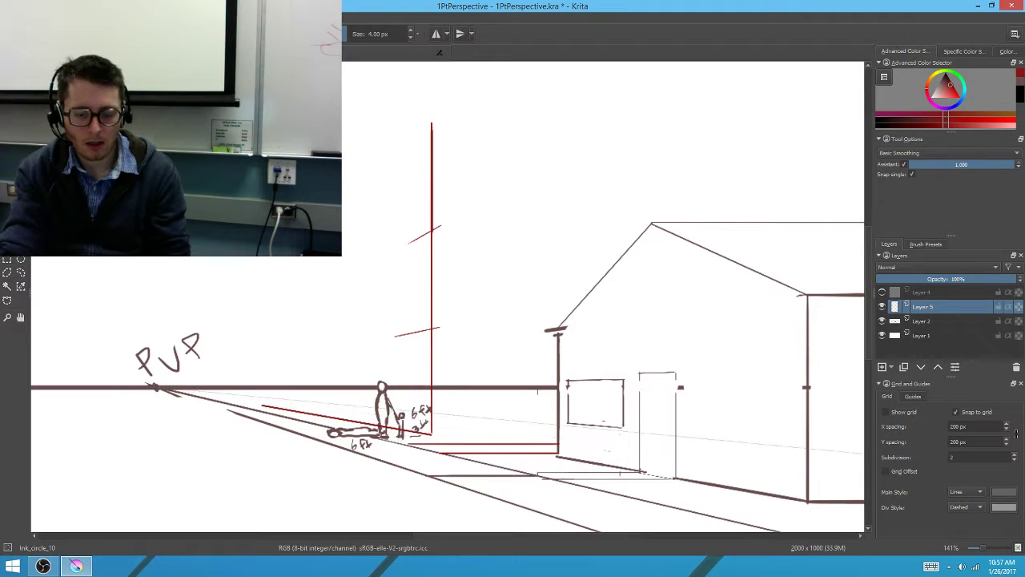
key(ctrl+z)
key(ctrl+z)
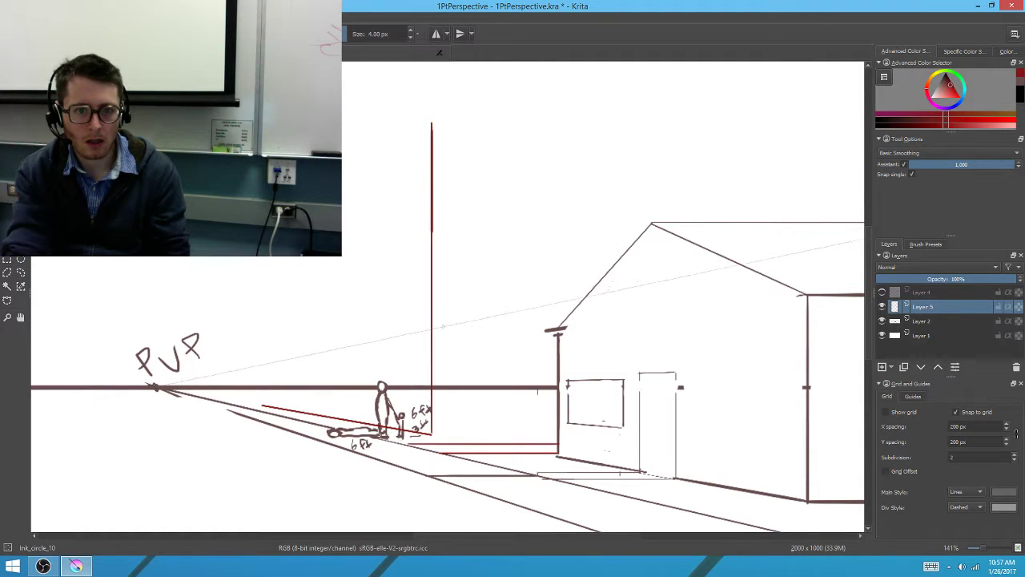
drag(387, 337, 443, 326)
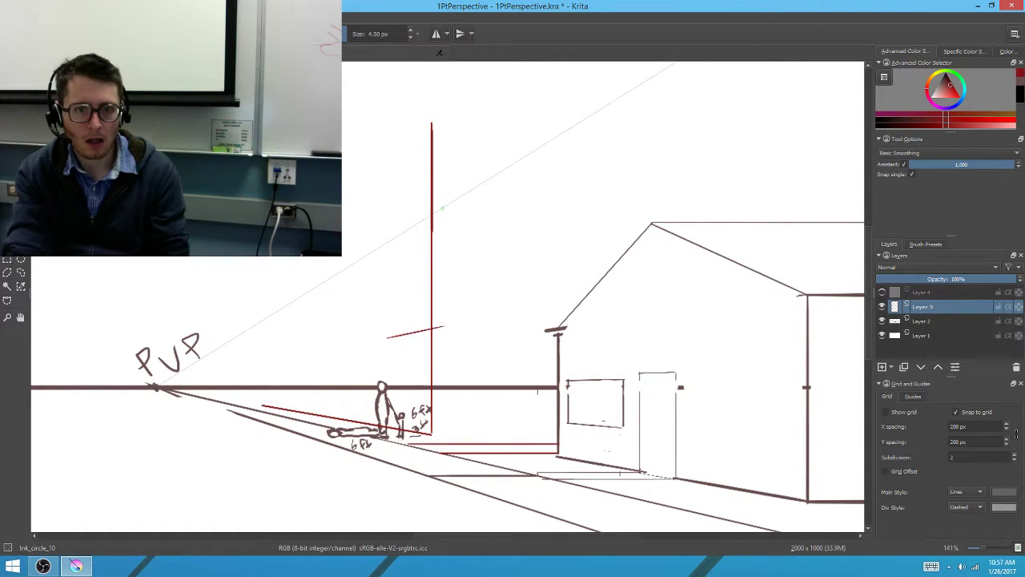
drag(442, 208, 398, 236)
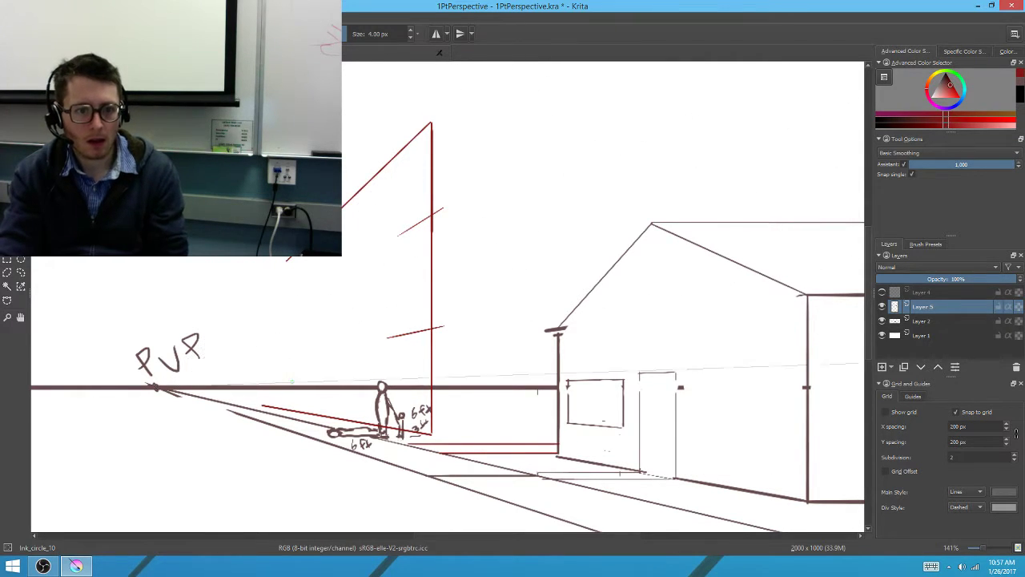
Draw the building's receding top edge toward the vanishing point and a vertical far edge up from the base line's far end
click(21, 109)
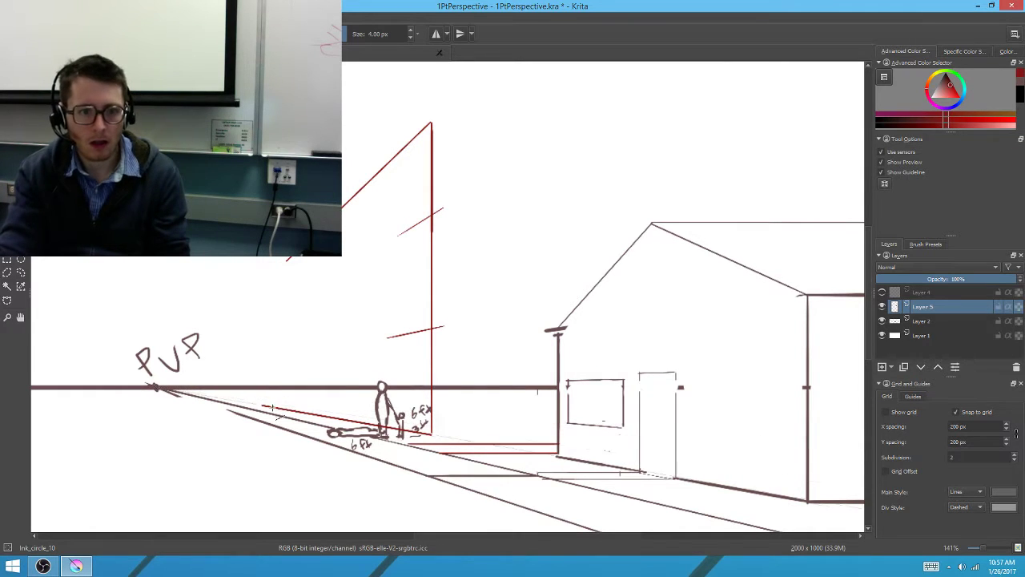
mouse_move(266, 404)
mouse_down()
mouse_move(250, 334)
mouse_move(278, 286)
mouse_move(267, 271)
mouse_up()
key(b)
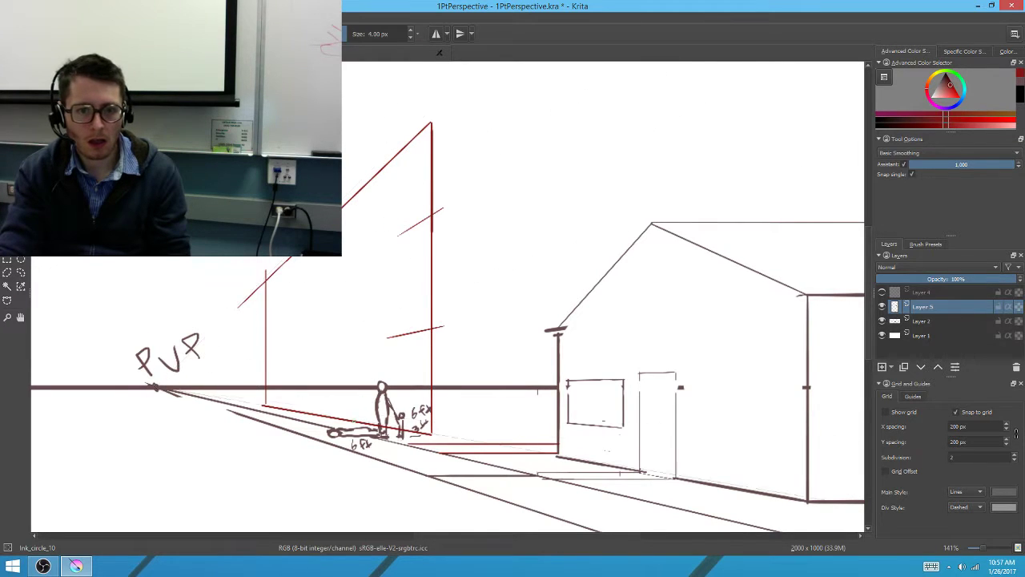
Draw the building's front face with horizontal base and top edges and a vertical edge down to the house's roof ridge
drag(393, 371, 346, 377)
click(21, 109)
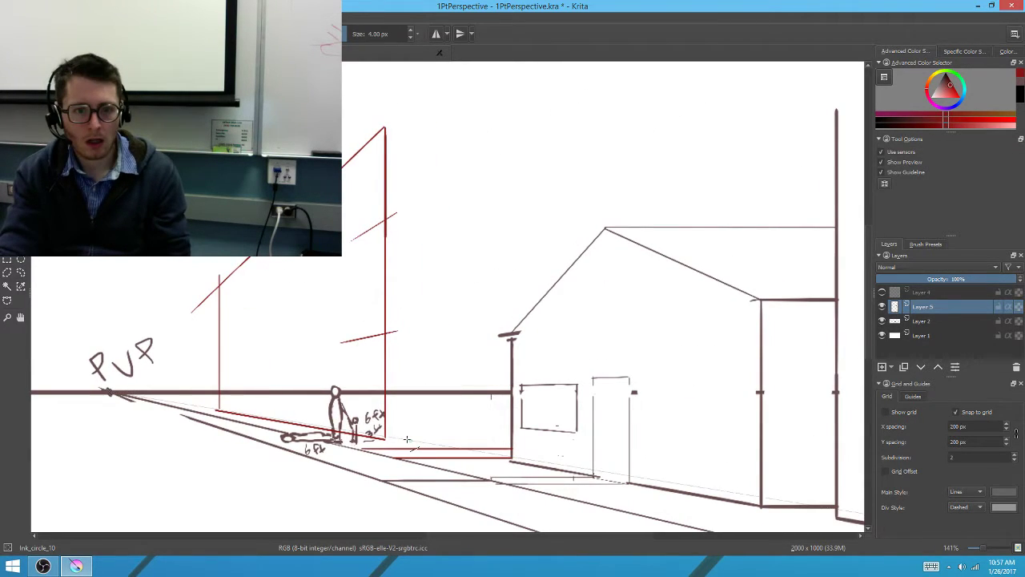
drag(387, 437, 512, 438)
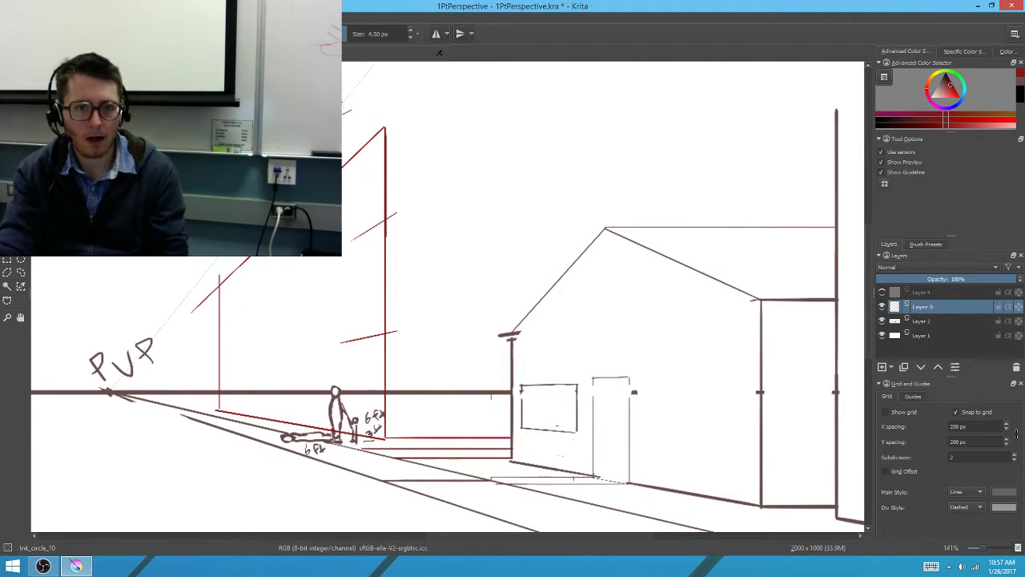
drag(614, 128, 709, 127)
key(b)
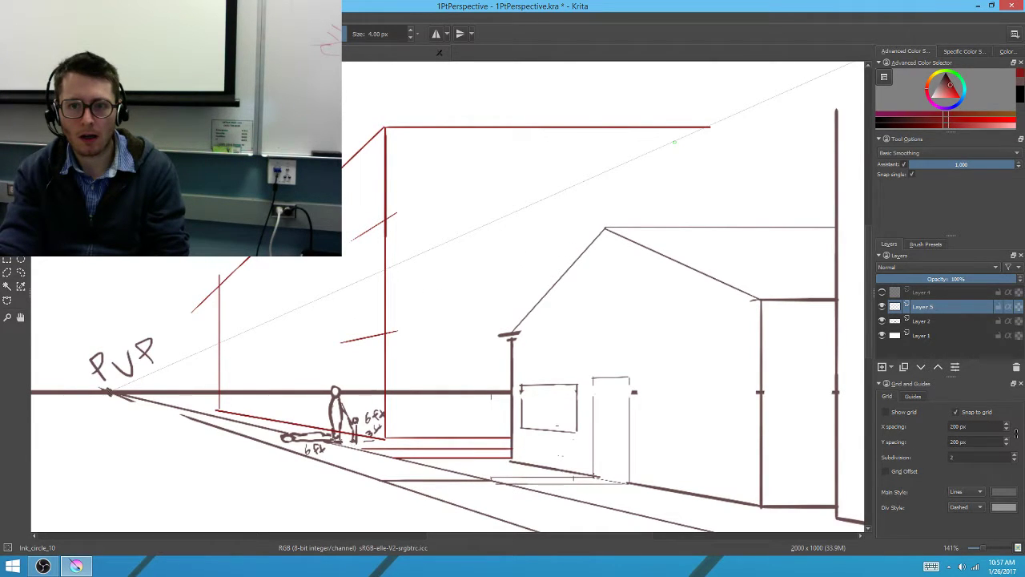
key(v)
drag(707, 127, 705, 226)
key(b)
Switch to the eraser brush and turn off assistant snapping
scroll(501, 302, down, 3)
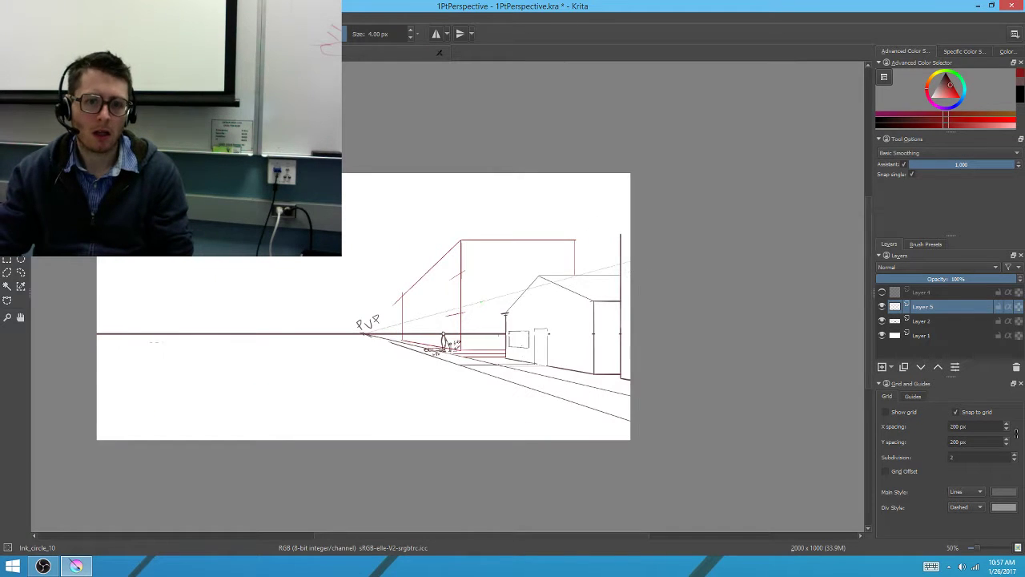
scroll(736, 358, up, 4)
scroll(641, 360, down, 2)
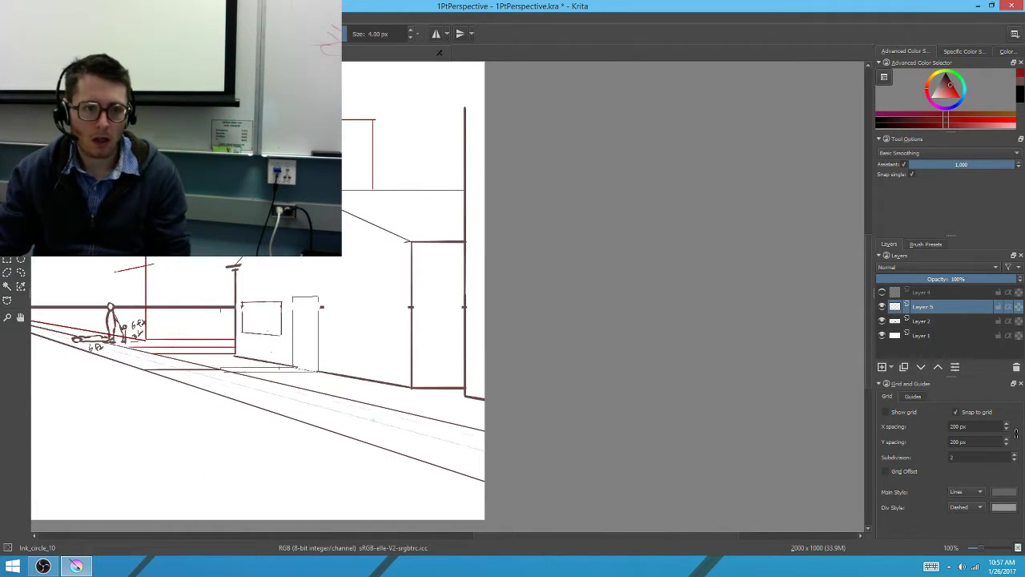
drag(262, 376, 687, 328)
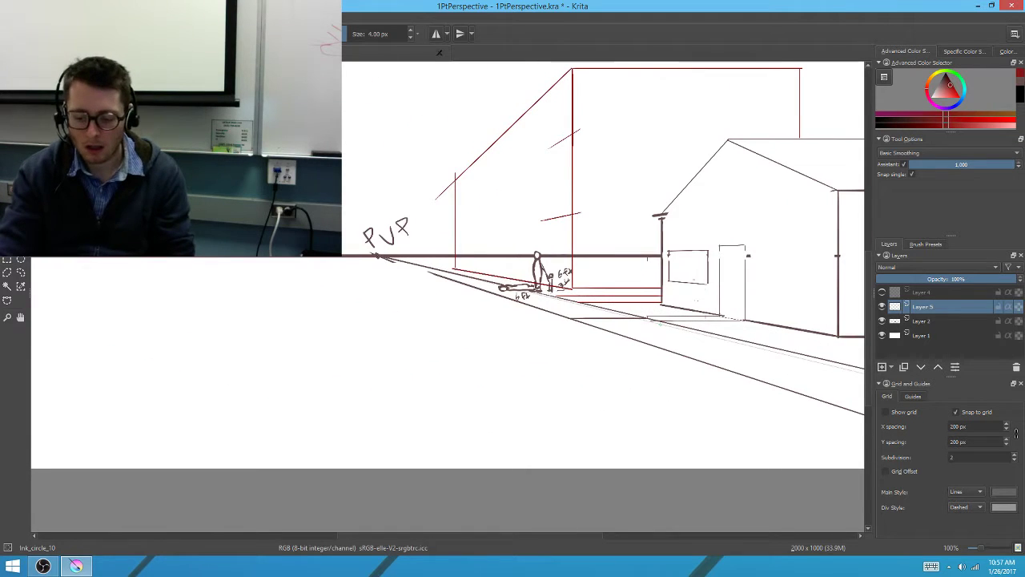
key(e)
scroll(449, 330, up, 5)
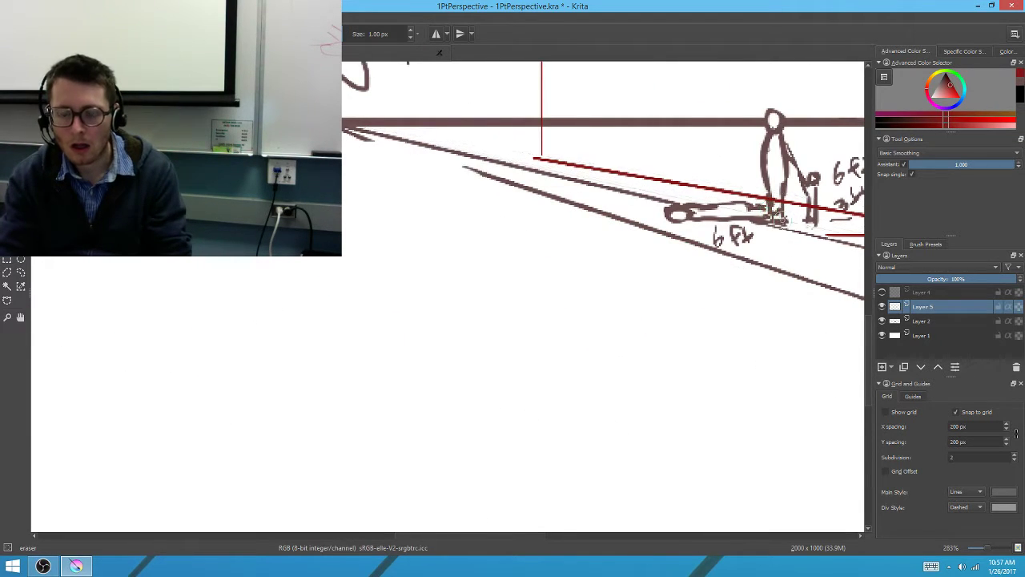
key(ctrl+shift+l)
Erase the ends of both height marks so that only small ticks remain on the building's near vertical edge
mouse_move(787, 222)
mouse_down()
mouse_move(700, 350)
mouse_move(678, 346)
mouse_up()
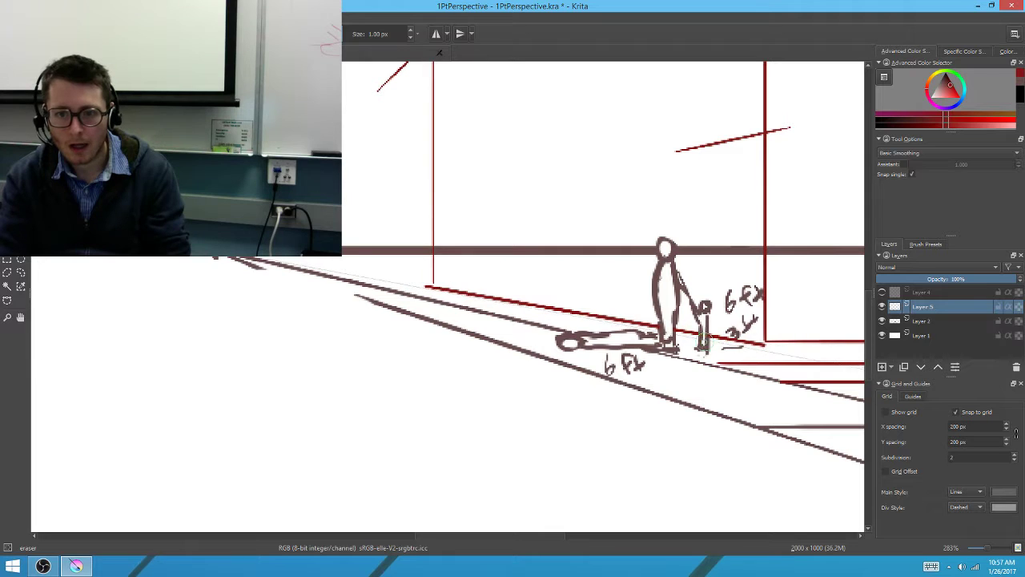
drag(705, 190, 696, 346)
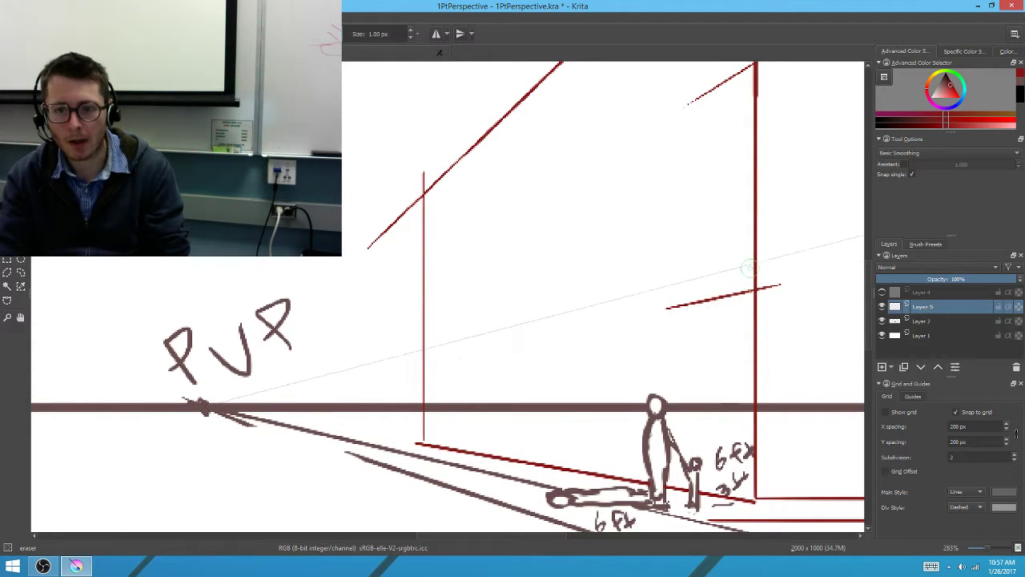
drag(743, 293, 673, 308)
drag(793, 286, 771, 290)
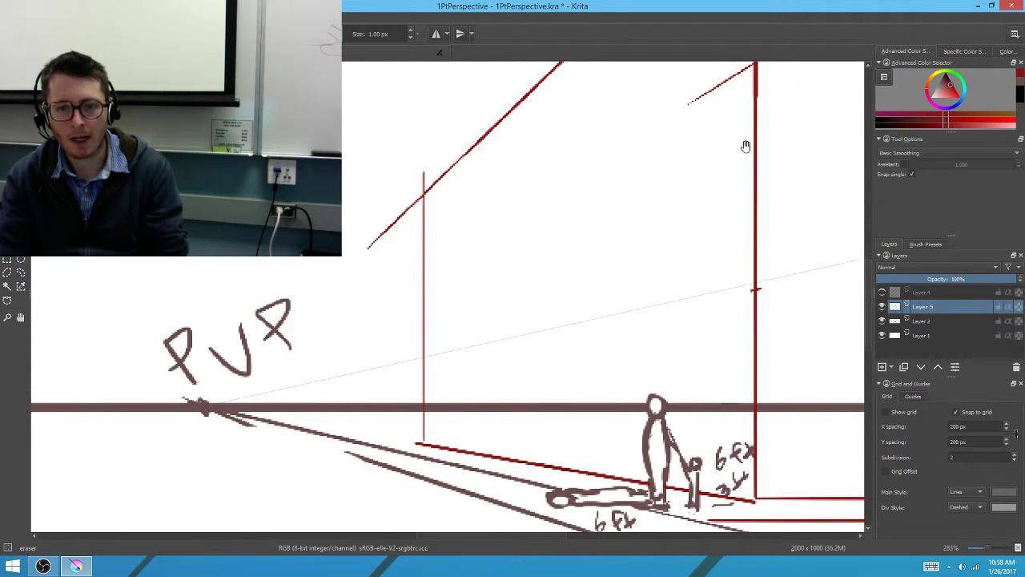
drag(746, 146, 722, 355)
drag(725, 278, 662, 316)
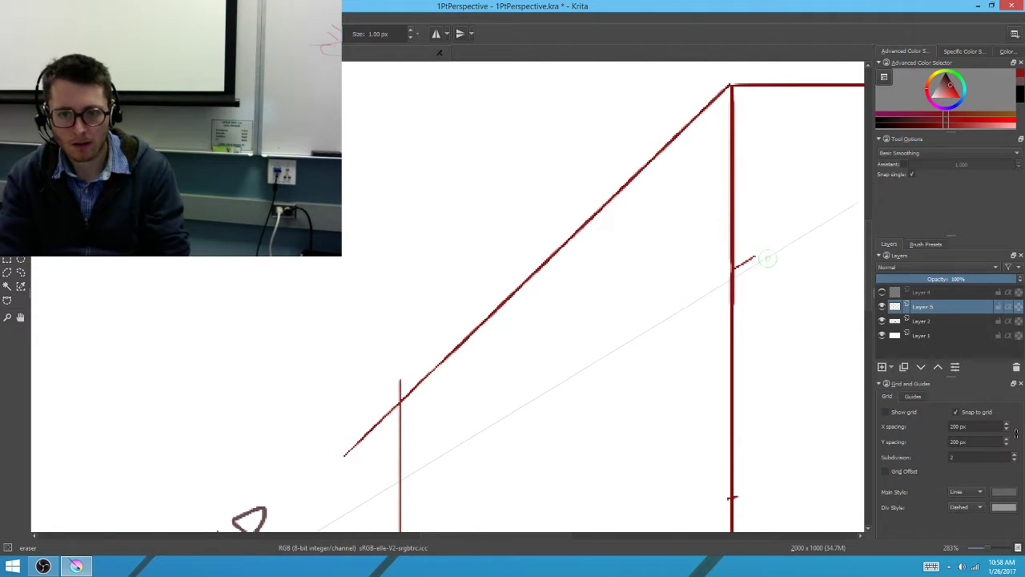
mouse_move(766, 258)
mouse_down()
mouse_move(746, 252)
mouse_move(756, 256)
mouse_move(748, 275)
mouse_up()
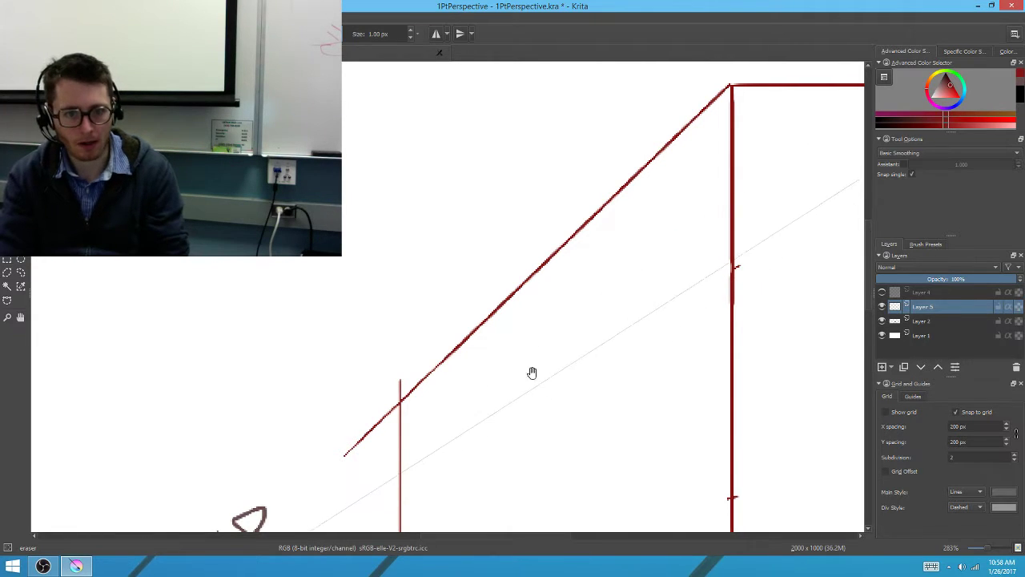
Erase the overshooting line ends at the top and base corners of the building's far edge
drag(532, 372, 604, 328)
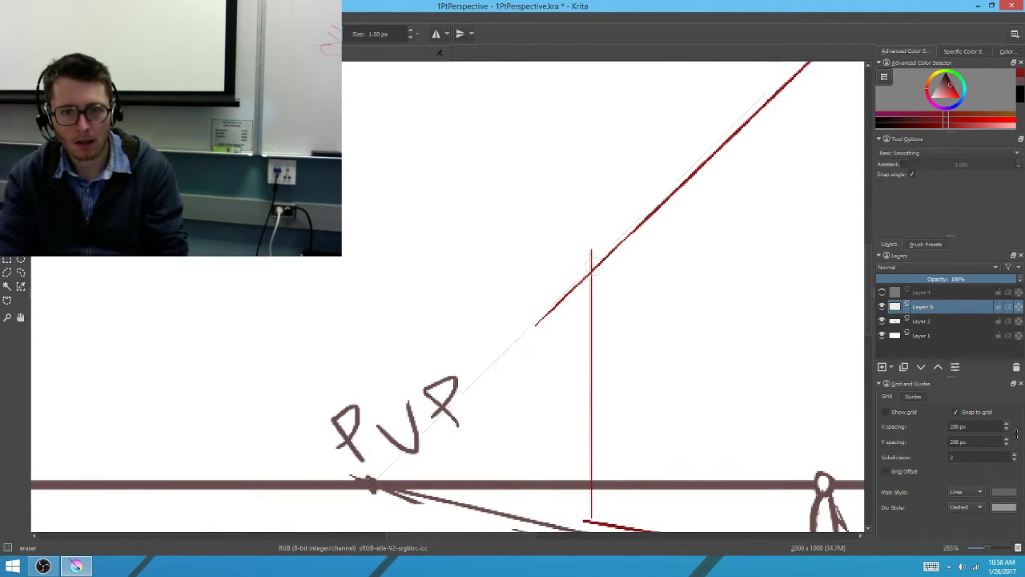
drag(588, 256, 506, 344)
drag(595, 420, 537, 200)
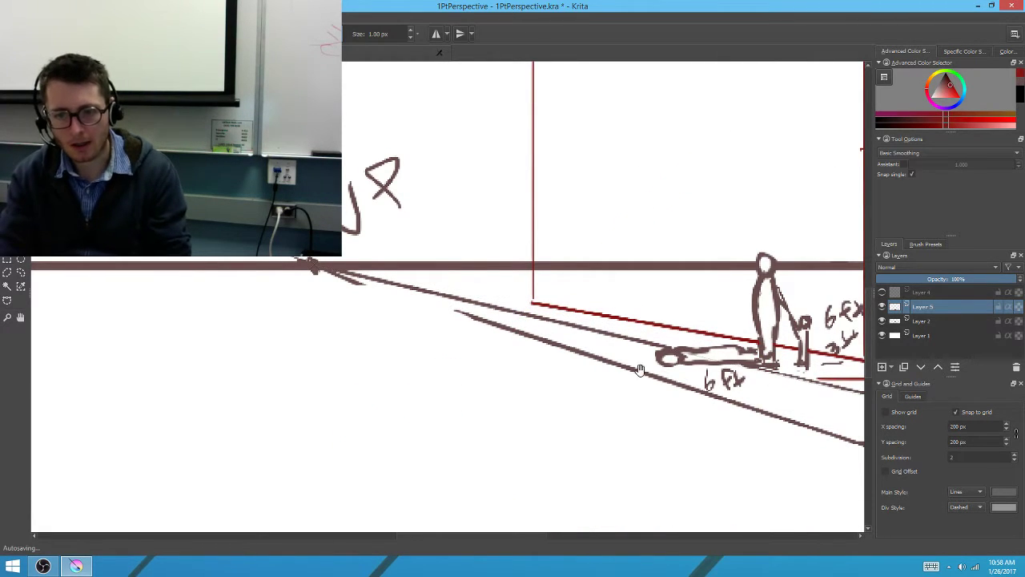
drag(801, 336, 363, 415)
scroll(619, 388, down, 6)
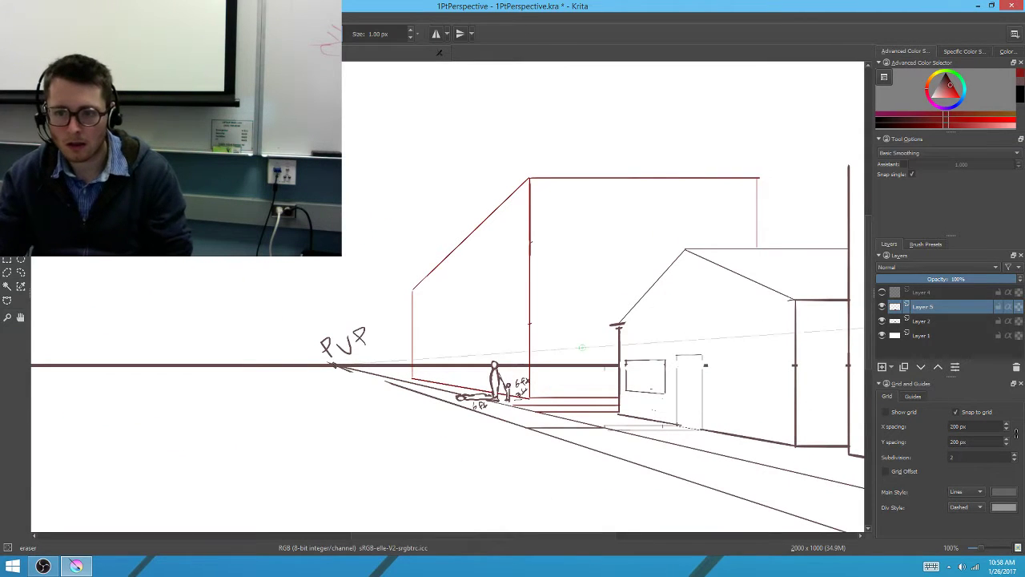
On Layer 2, erase the horizon line across the red building from the house corner to its far edge, keeping the standing figure's head
click(932, 322)
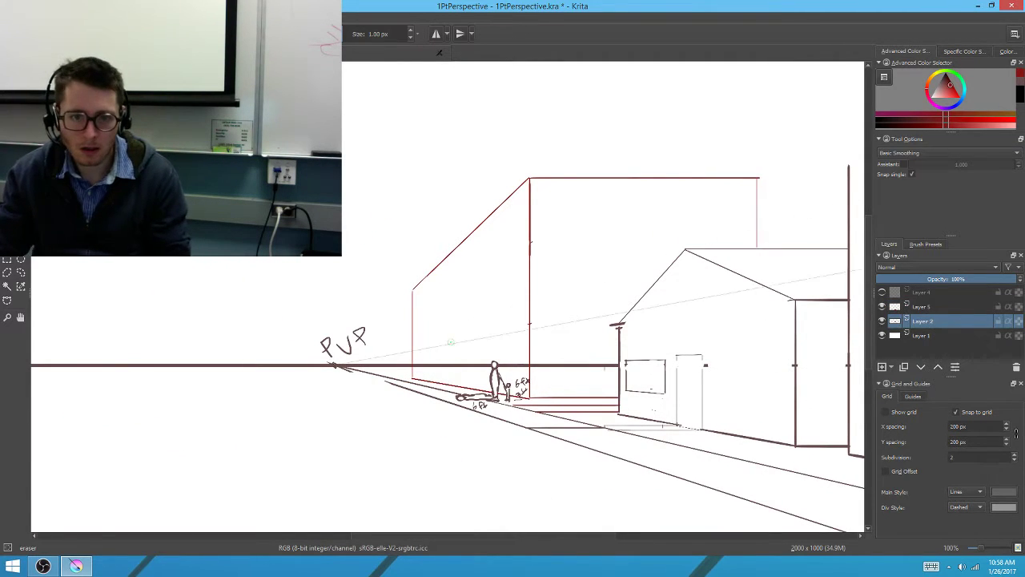
drag(630, 357, 508, 379)
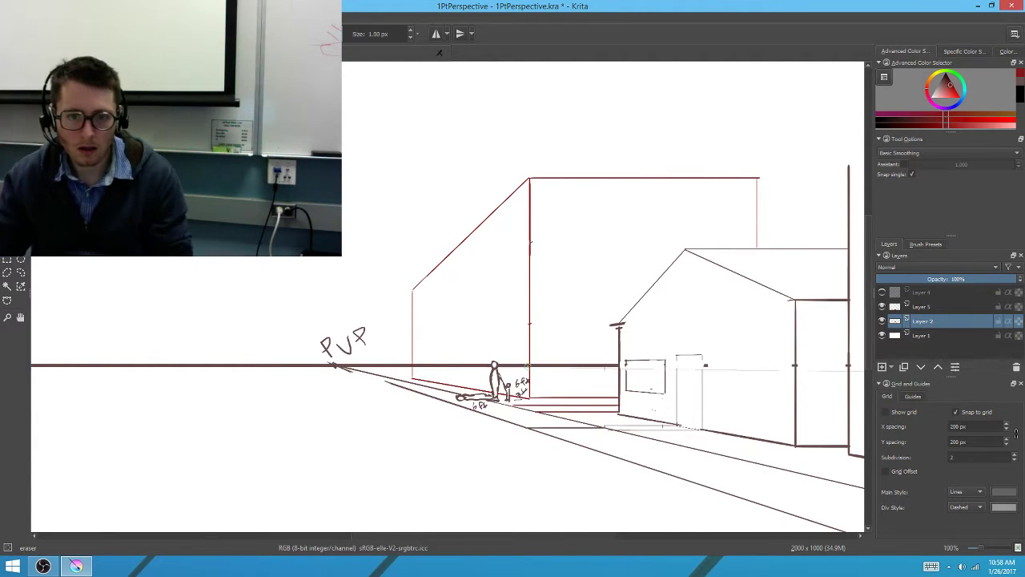
scroll(541, 405, up, 2)
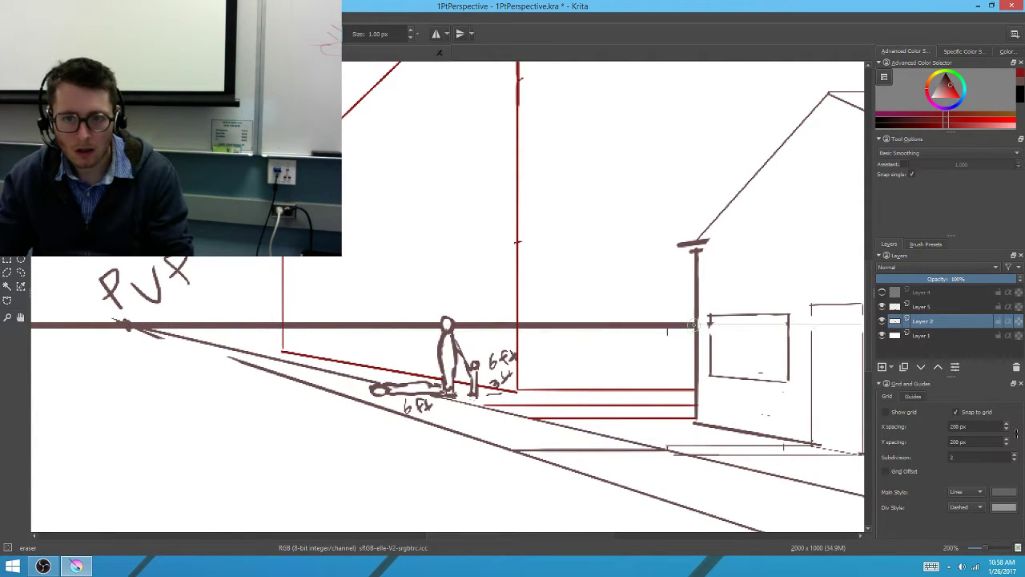
mouse_move(693, 324)
mouse_down()
mouse_move(624, 289)
mouse_move(463, 280)
mouse_move(359, 296)
mouse_move(303, 335)
mouse_up()
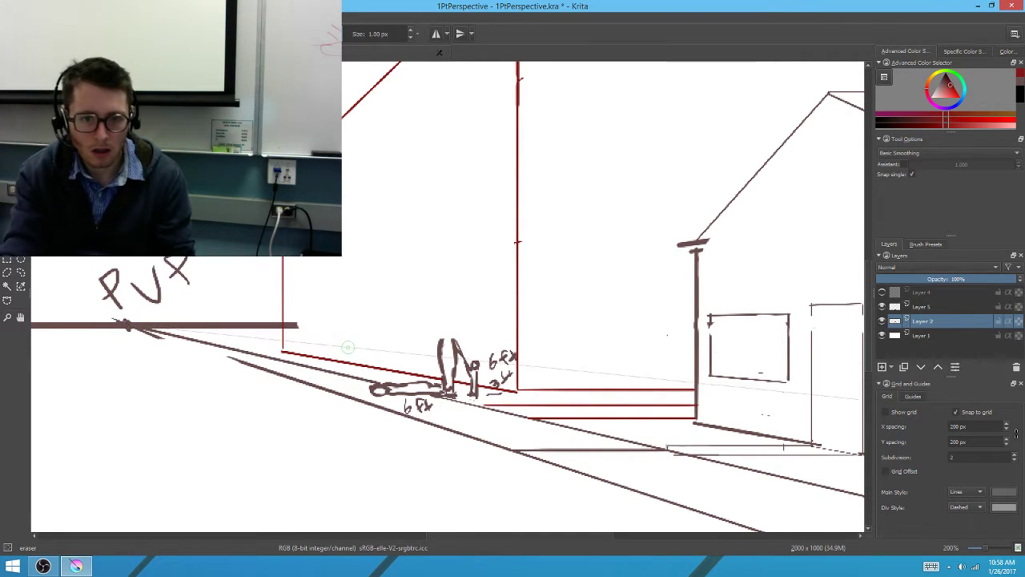
key(ctrl+z)
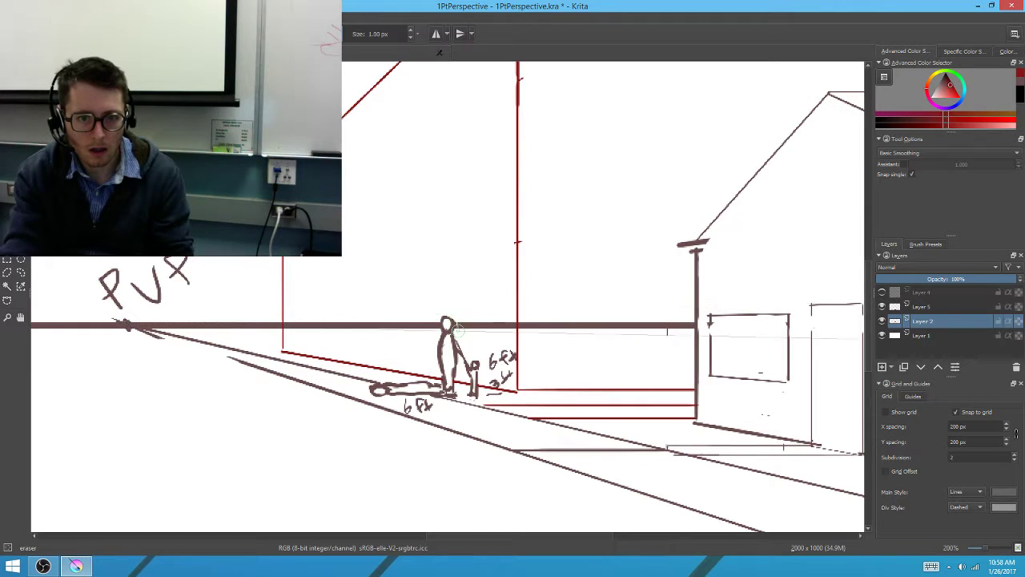
mouse_move(451, 329)
mouse_down()
mouse_move(673, 335)
mouse_move(689, 320)
mouse_up()
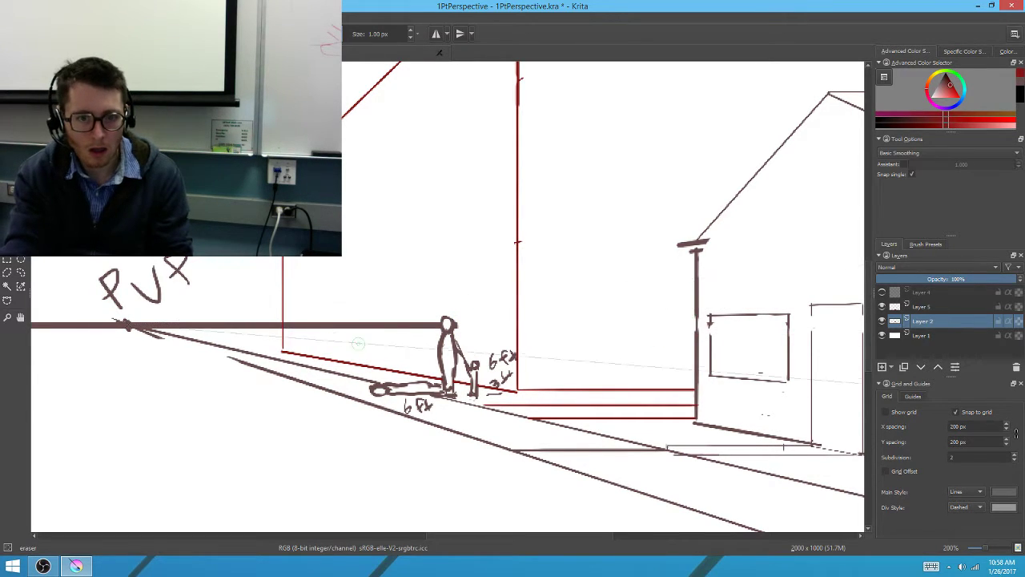
drag(449, 327, 287, 327)
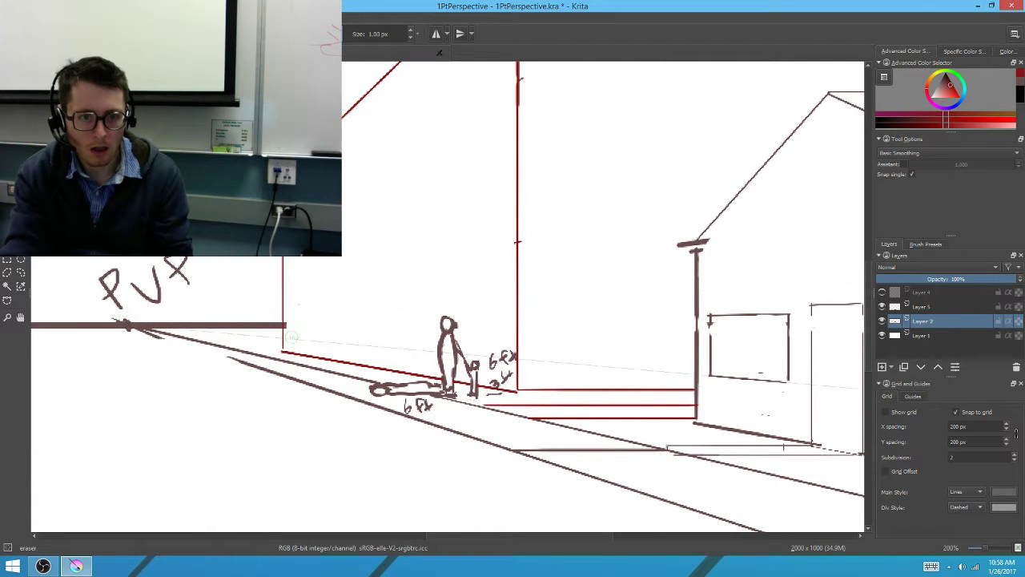
Merge Layer 5 containing the red building down into Layer 2
scroll(549, 343, down, 3)
scroll(549, 343, up, 1)
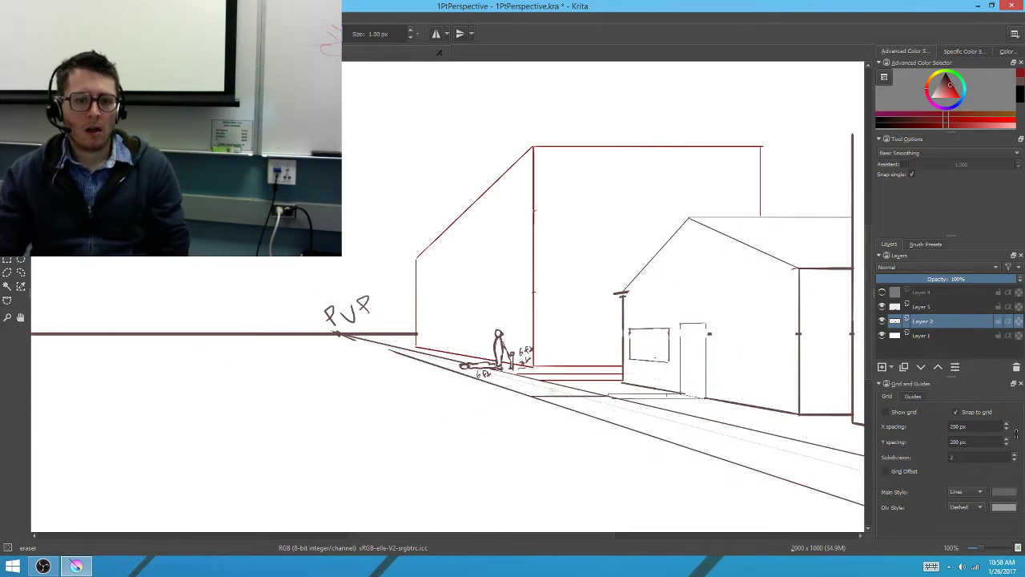
mouse_move(407, 313)
mouse_down()
mouse_move(501, 360)
mouse_move(532, 355)
mouse_up()
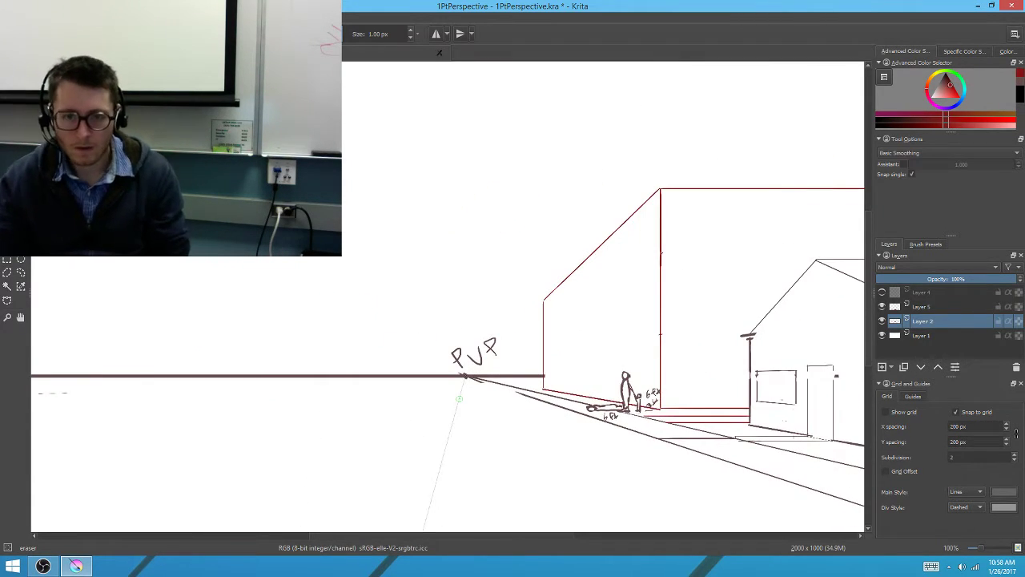
scroll(679, 358, up, 1)
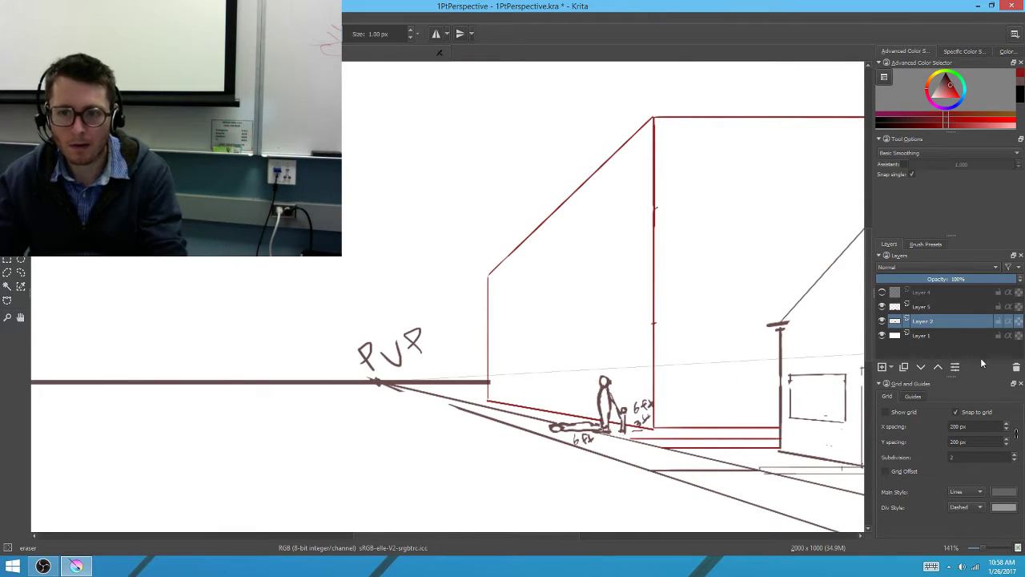
click(912, 307)
key(ctrl+e)
Show Layer 4 and clear its diagonal construction lines from the house wall, restoring Layer 2 if it gets cleared by mistake
click(882, 292)
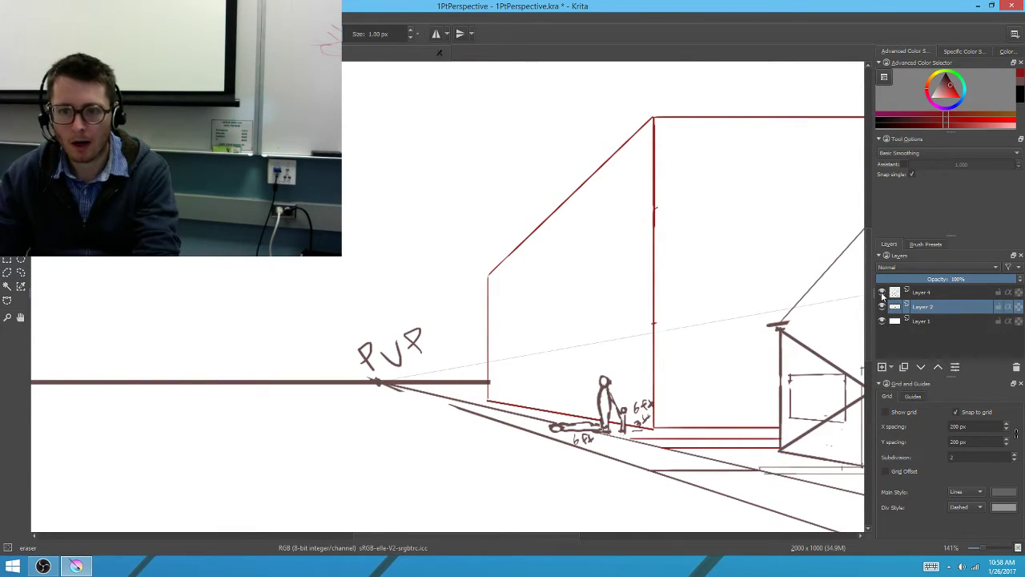
click(883, 293)
click(883, 293)
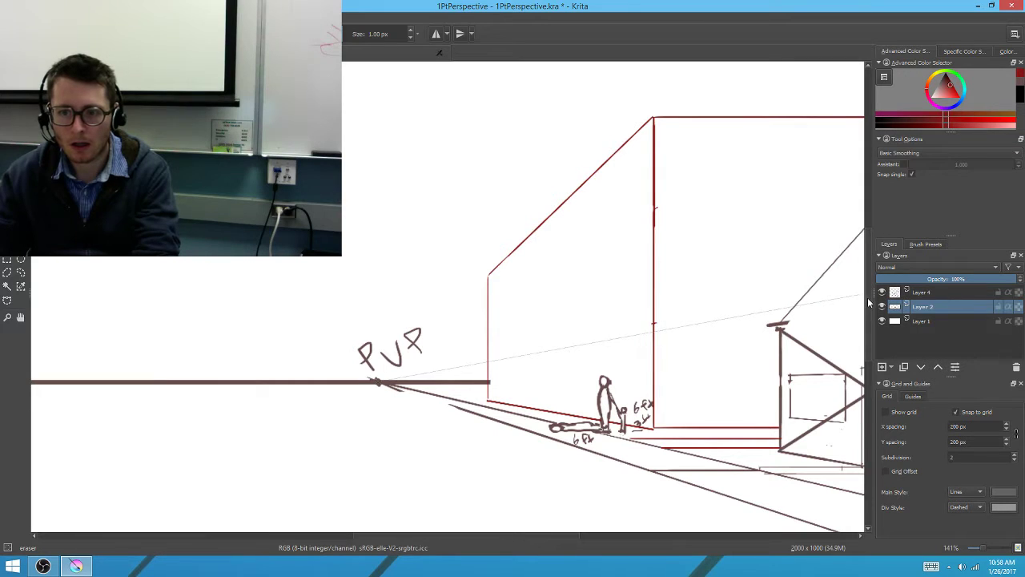
key(Delete)
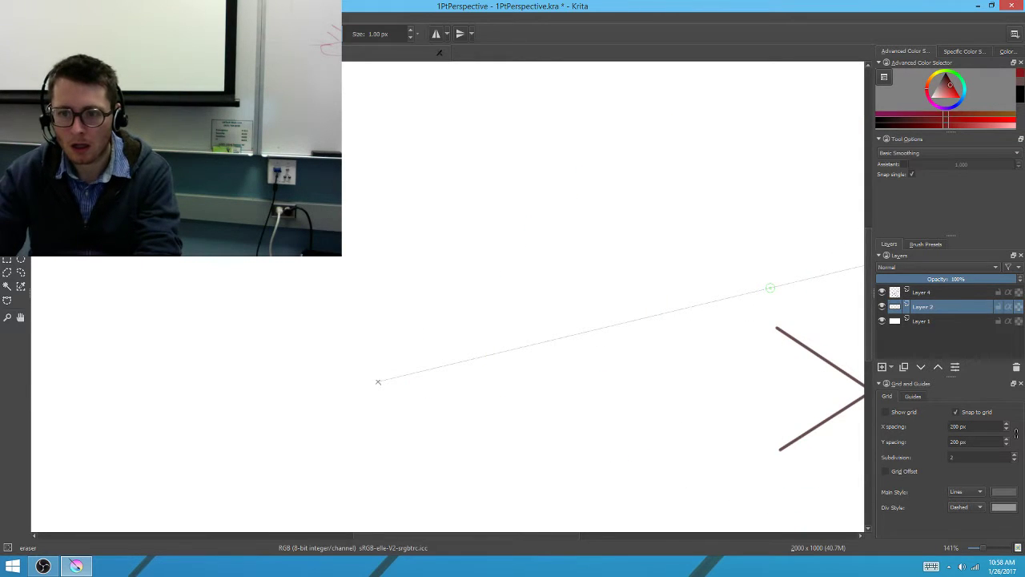
key(ctrl+z)
click(927, 295)
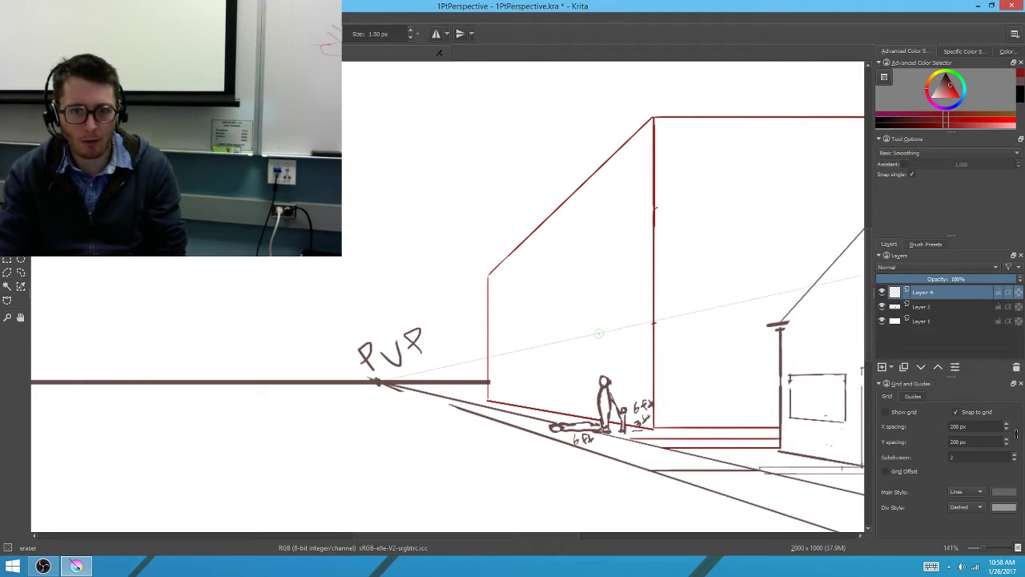
Using the Ink_circle_10 brush at 3 px on Layer 4, draw a straight diagonal across the red building's side wall from near base corner to far top corner
right_click(599, 343)
click(657, 300)
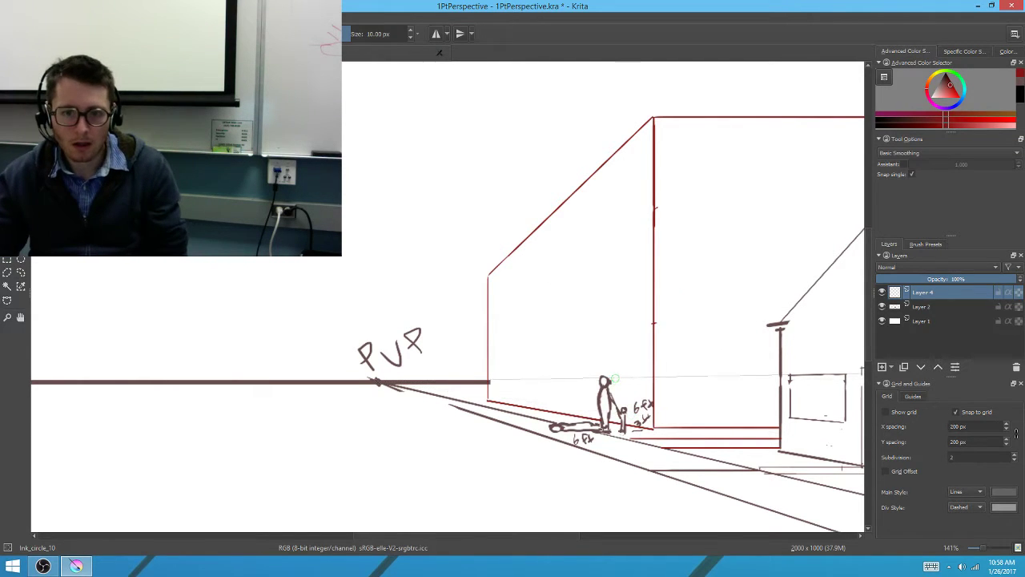
scroll(633, 423, up, 1)
key(bracketleft)
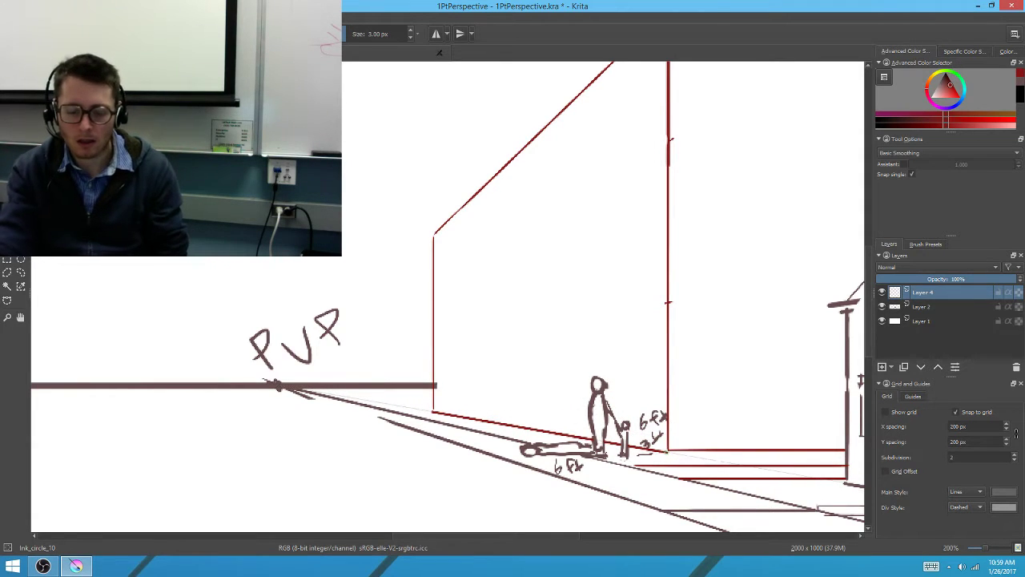
key(v)
mouse_move(667, 451)
mouse_down()
mouse_move(533, 339)
mouse_move(435, 235)
mouse_up()
key(b)
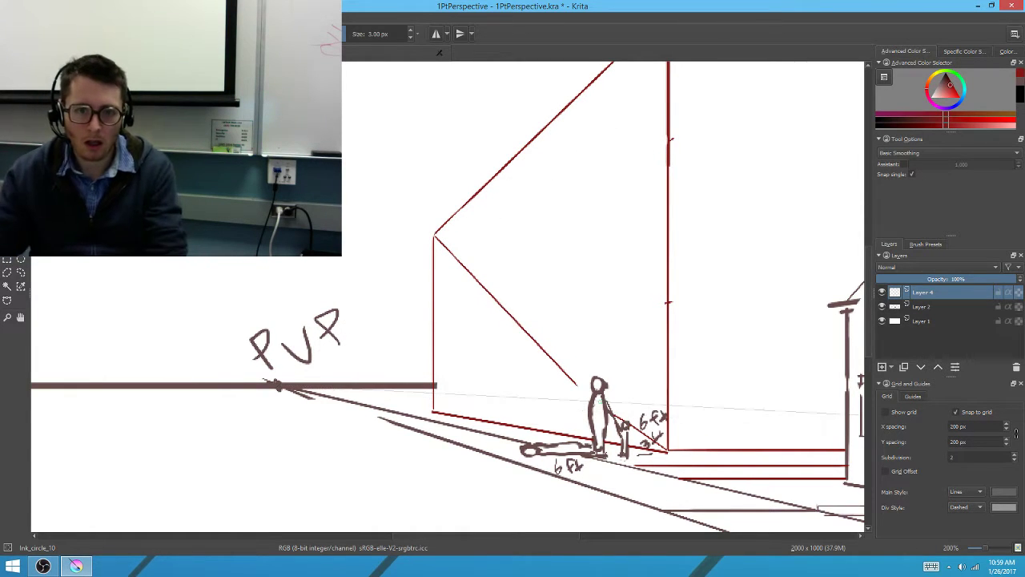
key(ctrl)
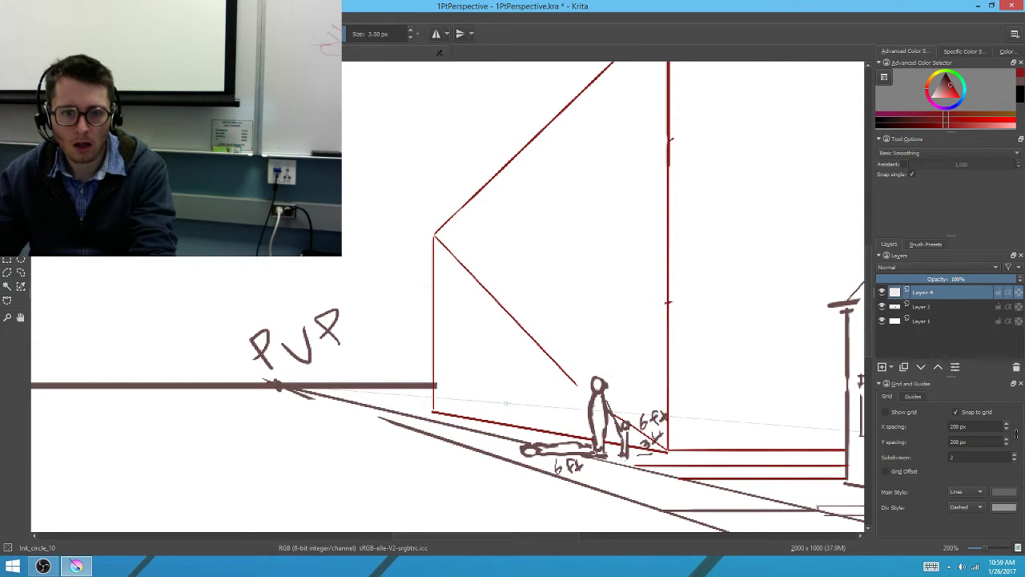
drag(497, 409, 481, 414)
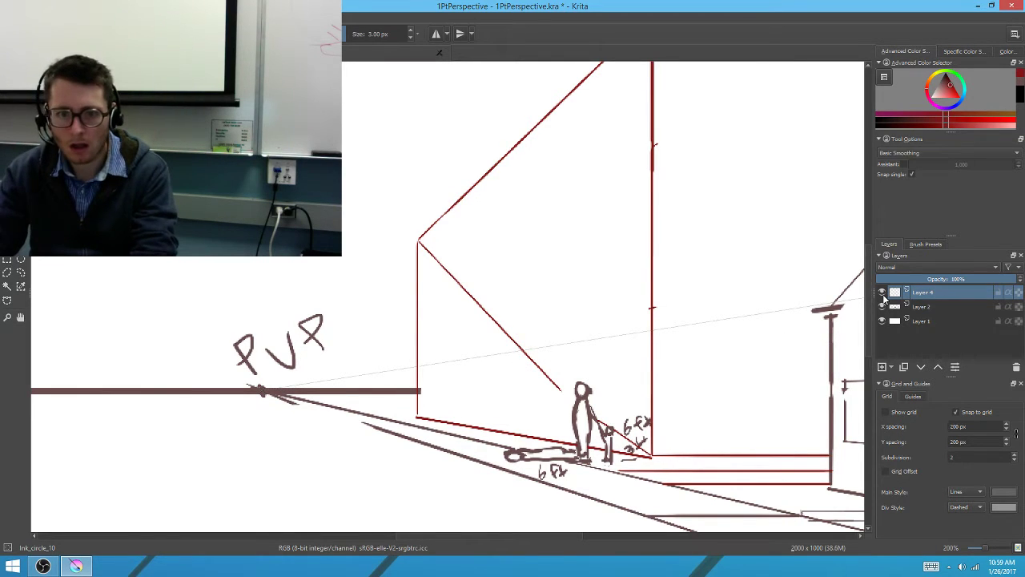
Try to save the perspective drawing, cancelling the wait for the image operation, and switch to OBS
key(ctrl+s)
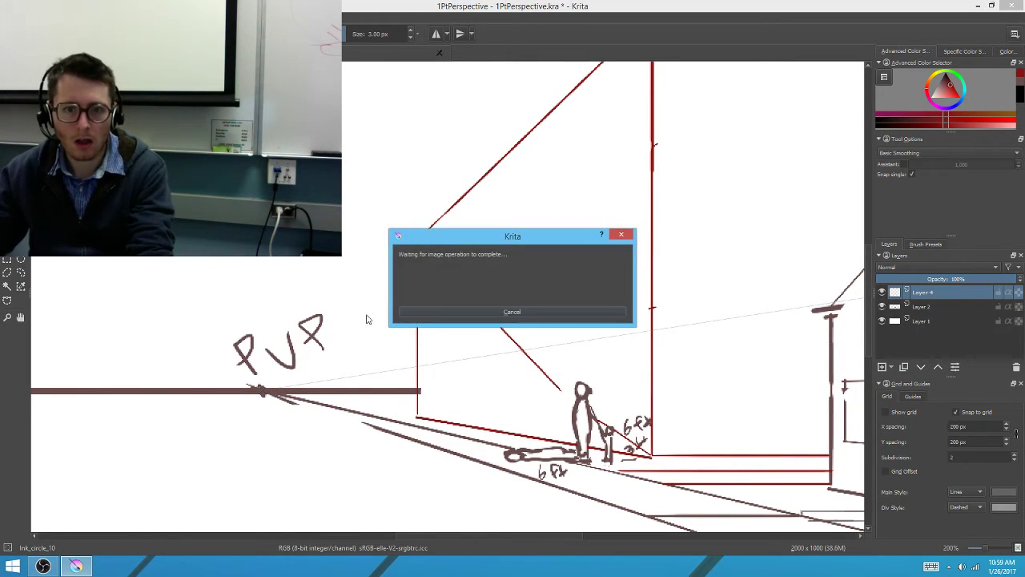
click(501, 313)
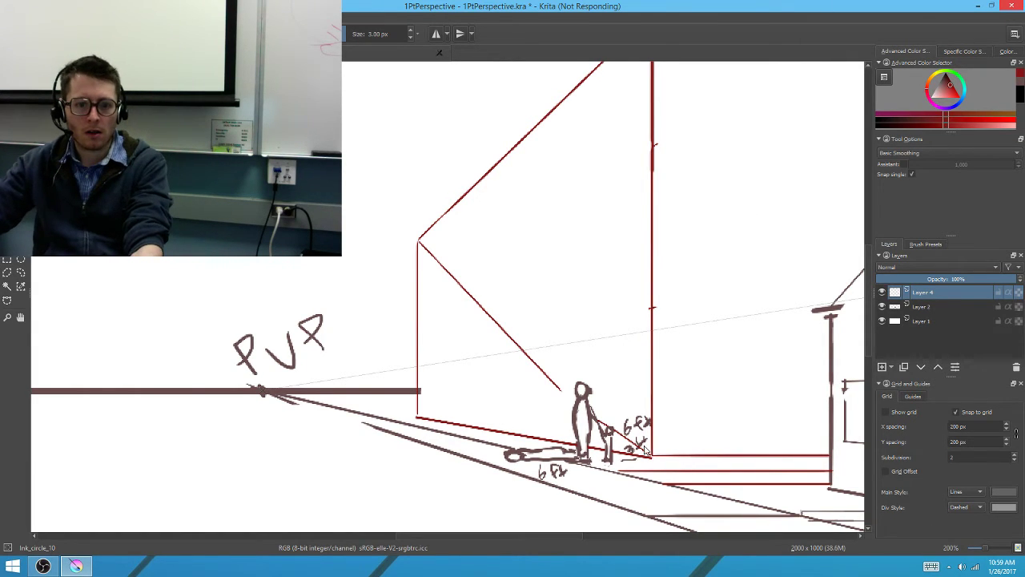
key(alt+Tab)
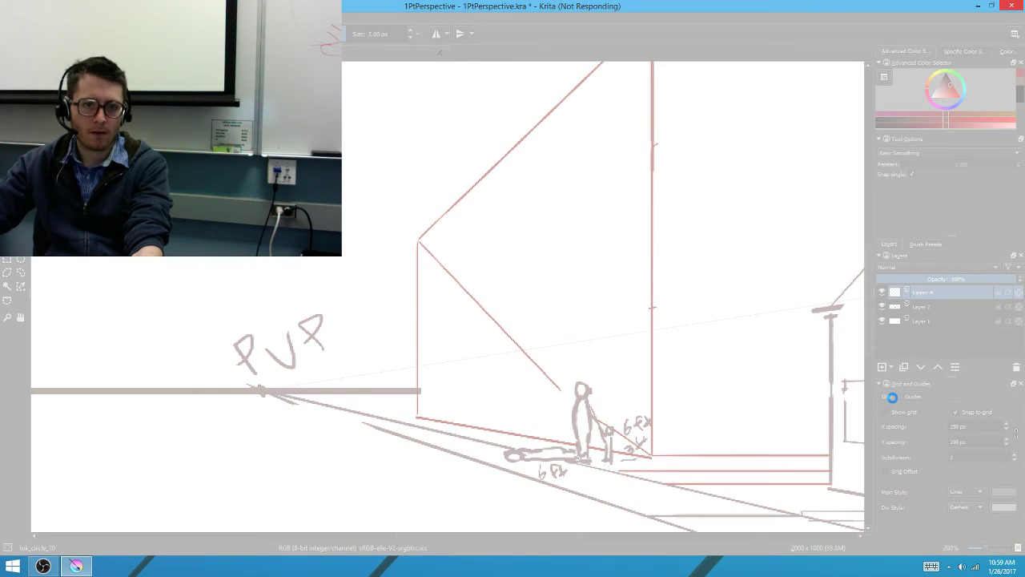
click(42, 568)
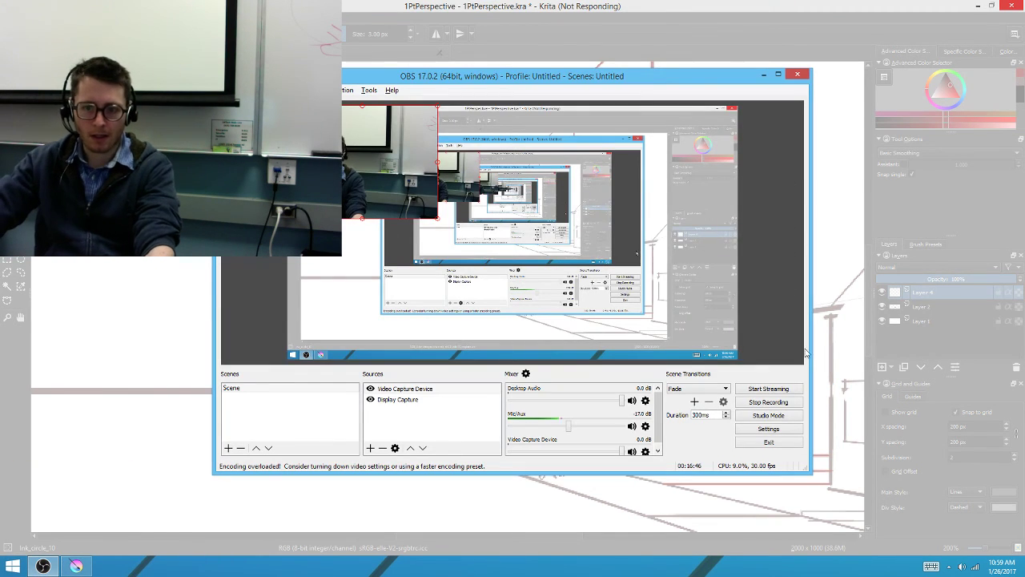